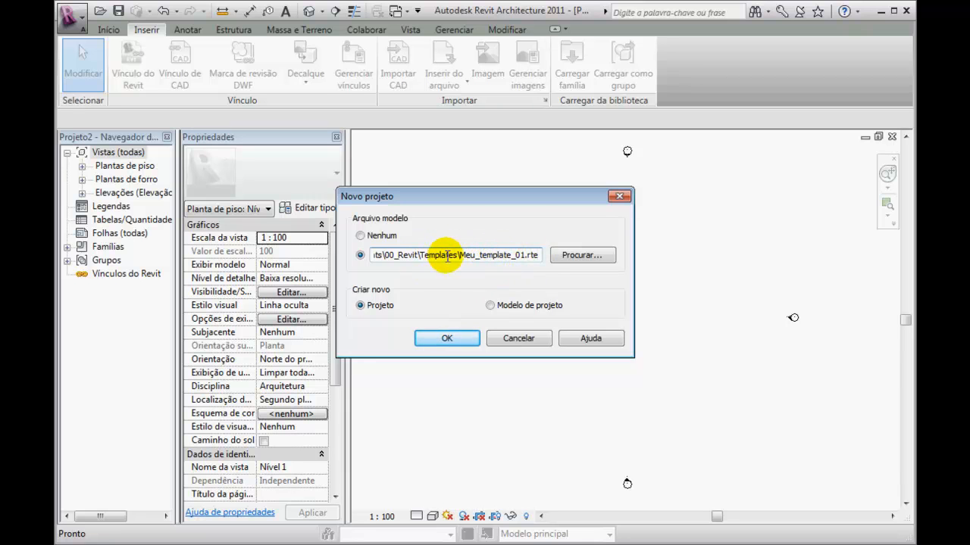
- Cancel the new project and open the template file Meu_template_01.rte from the Templates folder under Documents
click(523, 341)
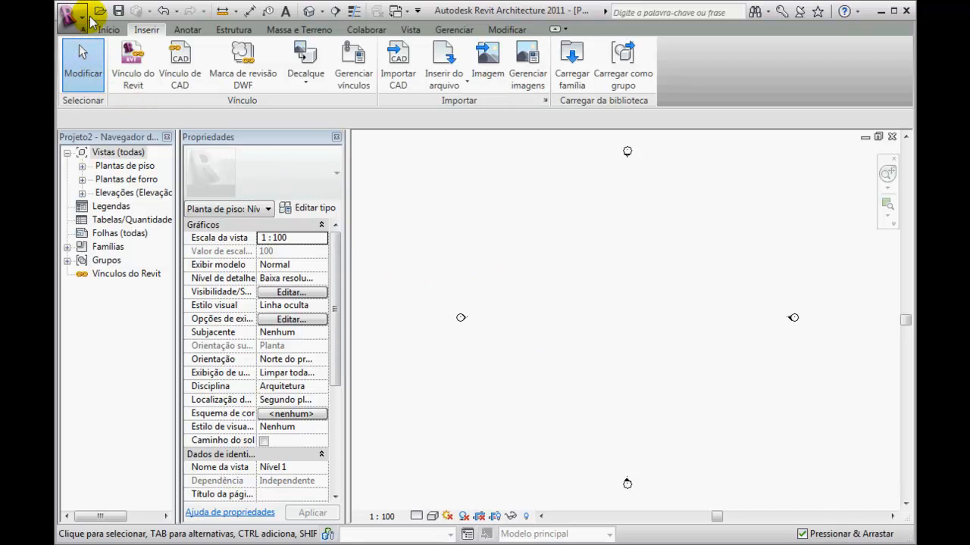
click(99, 13)
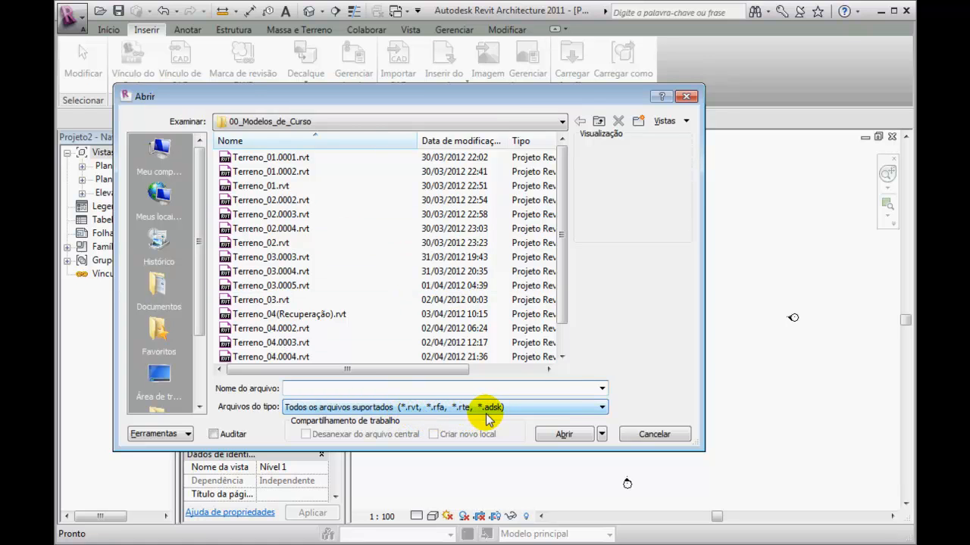
click(560, 124)
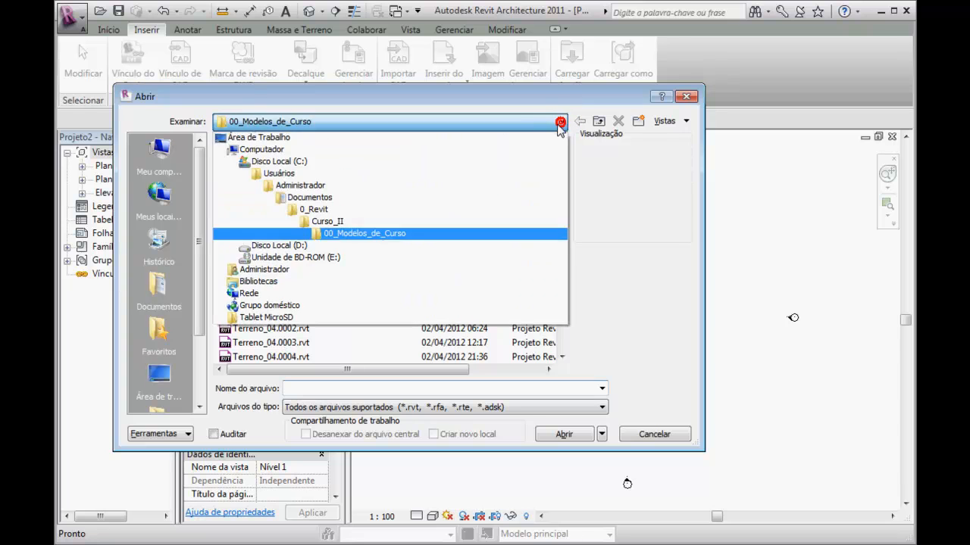
click(163, 286)
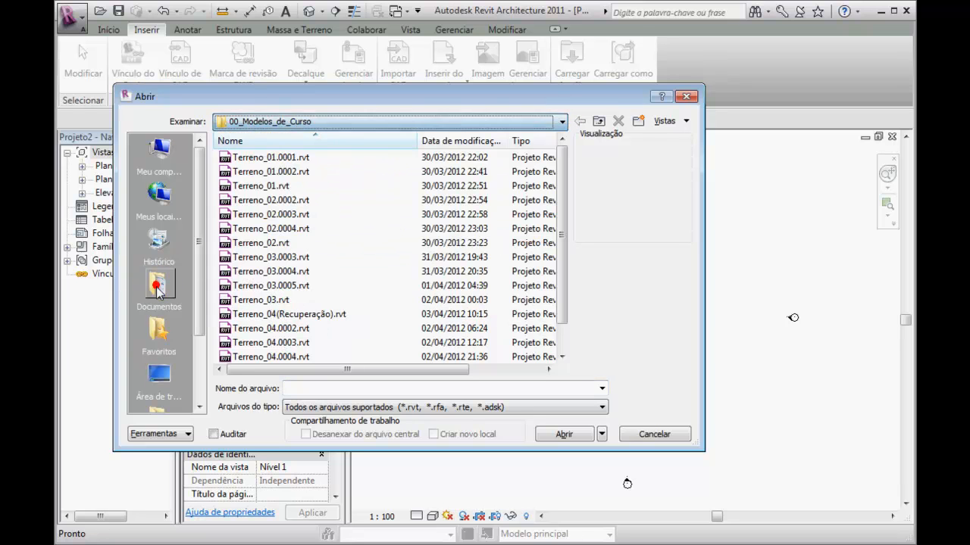
click(160, 285)
double_click(229, 157)
double_click(229, 157)
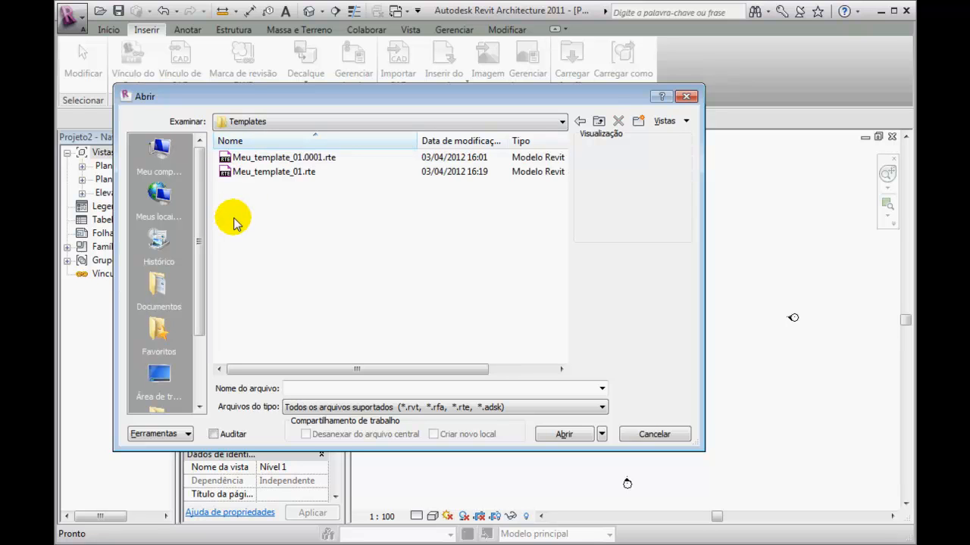
click(228, 172)
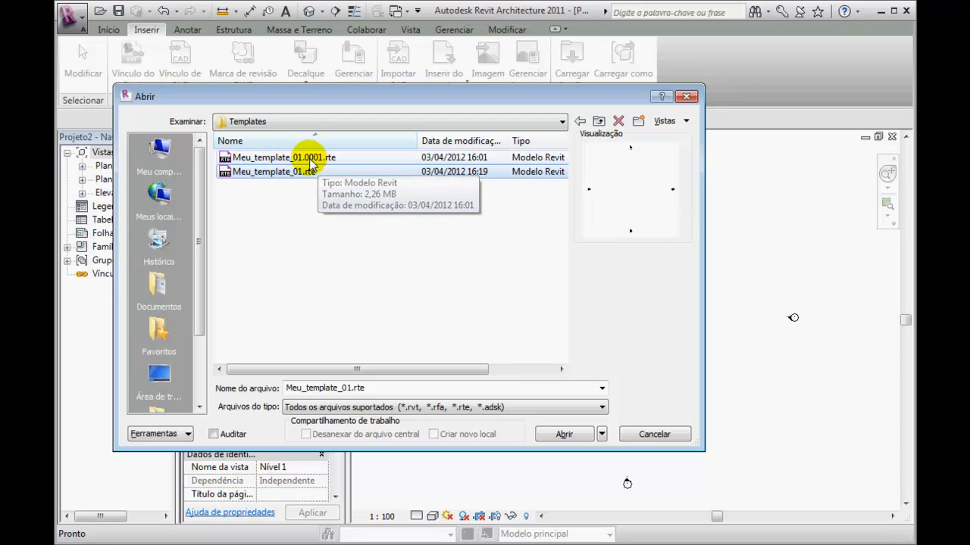
drag(462, 370, 553, 379)
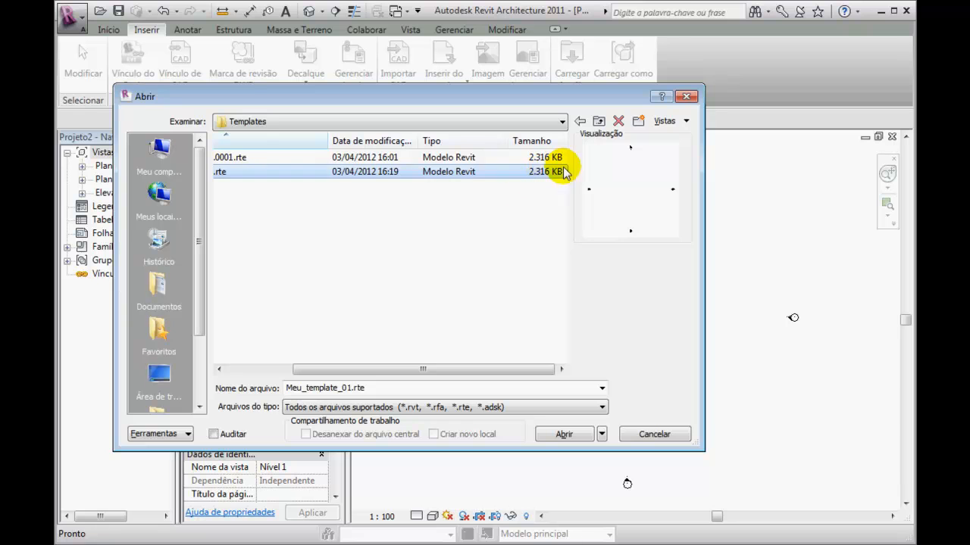
drag(500, 376, 414, 374)
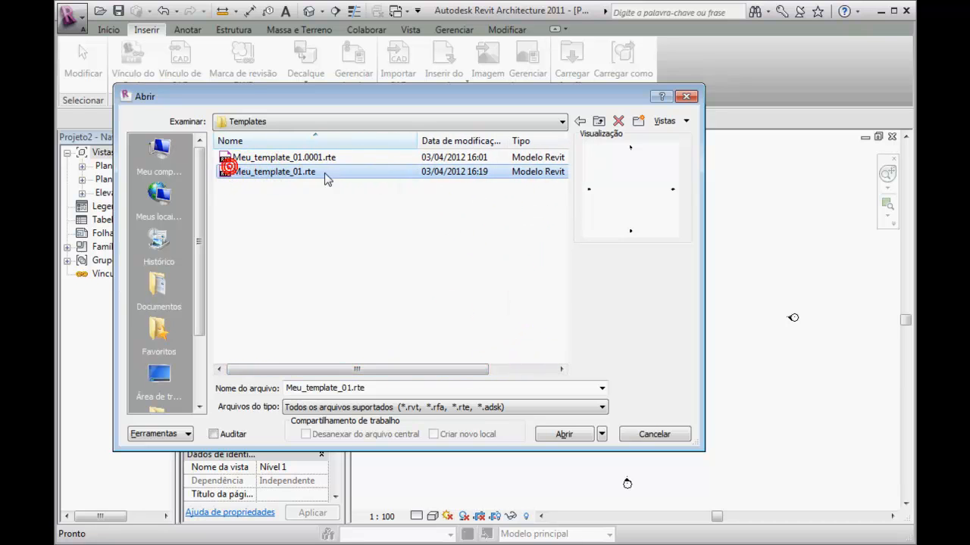
click(565, 434)
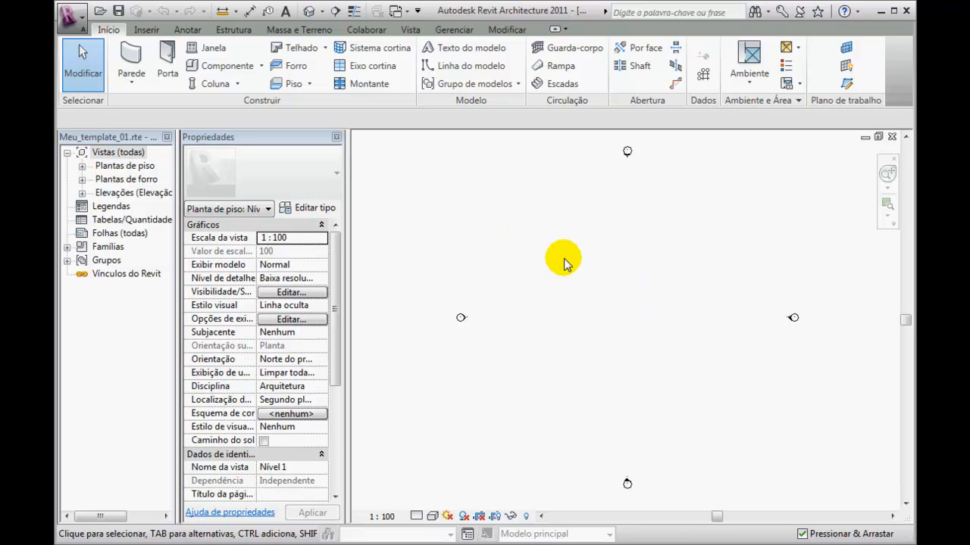
- Examine the type properties of the R80 (2 mm) text type, closing them without changes and leaving the Text command
click(188, 30)
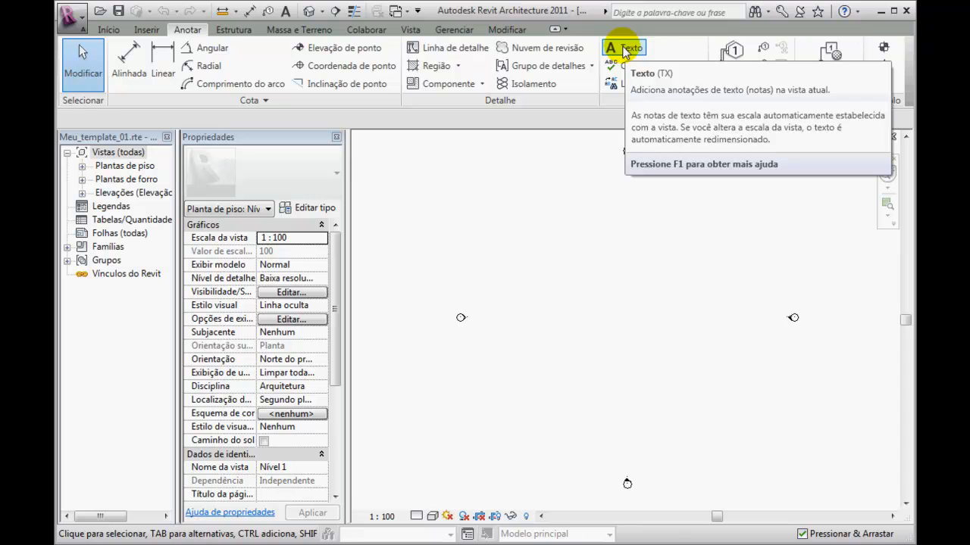
click(622, 51)
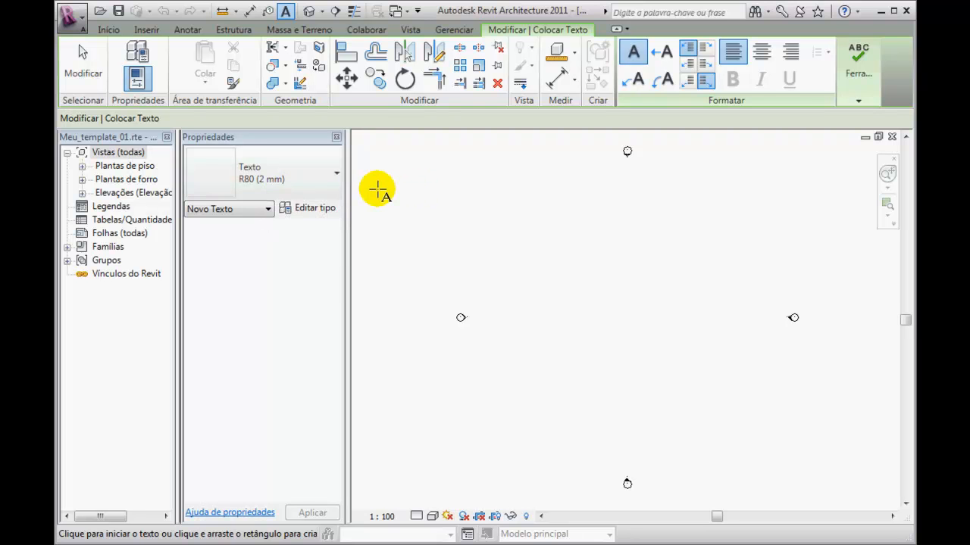
click(304, 212)
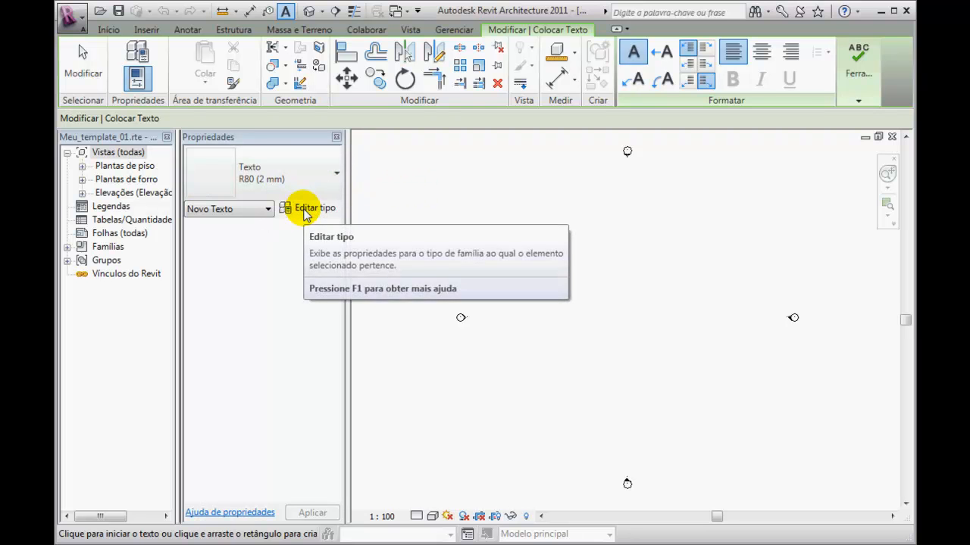
click(304, 211)
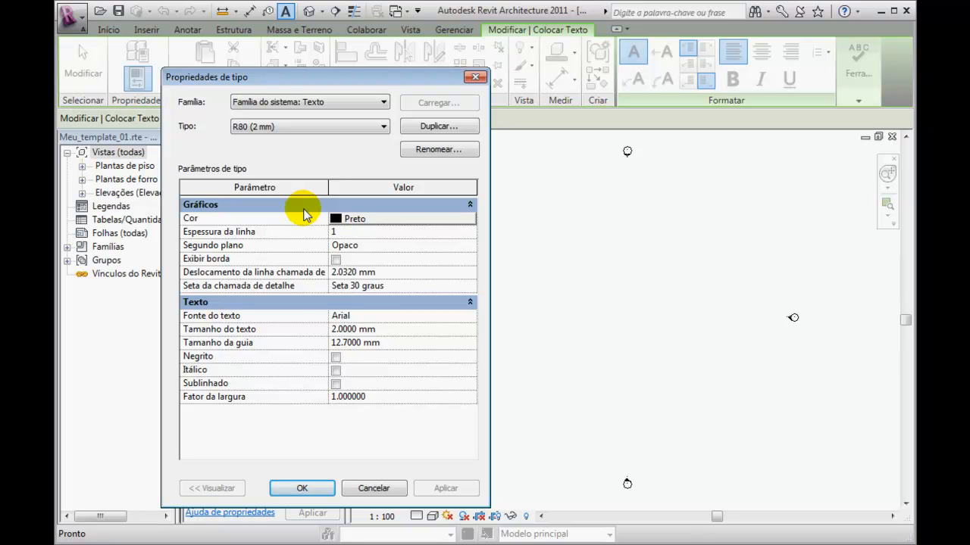
drag(346, 78, 517, 89)
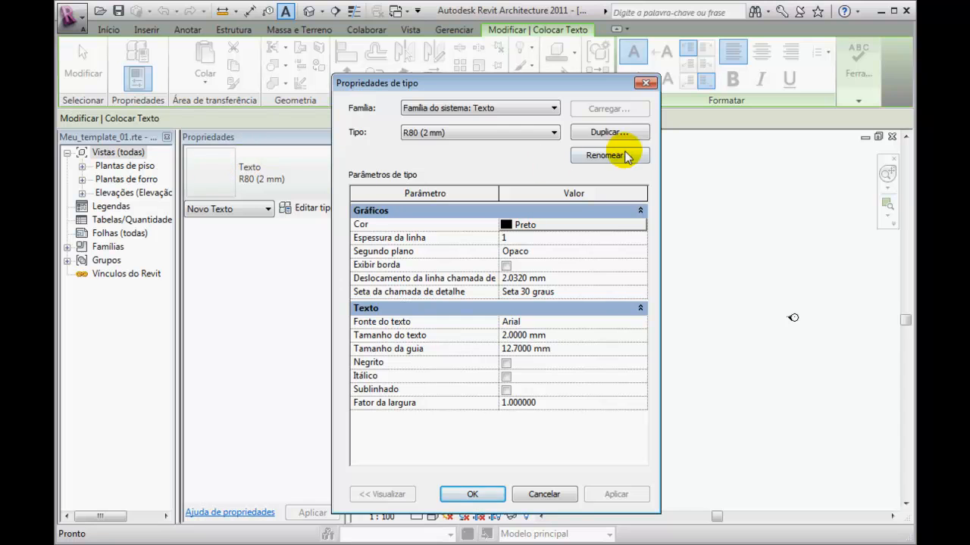
click(645, 82)
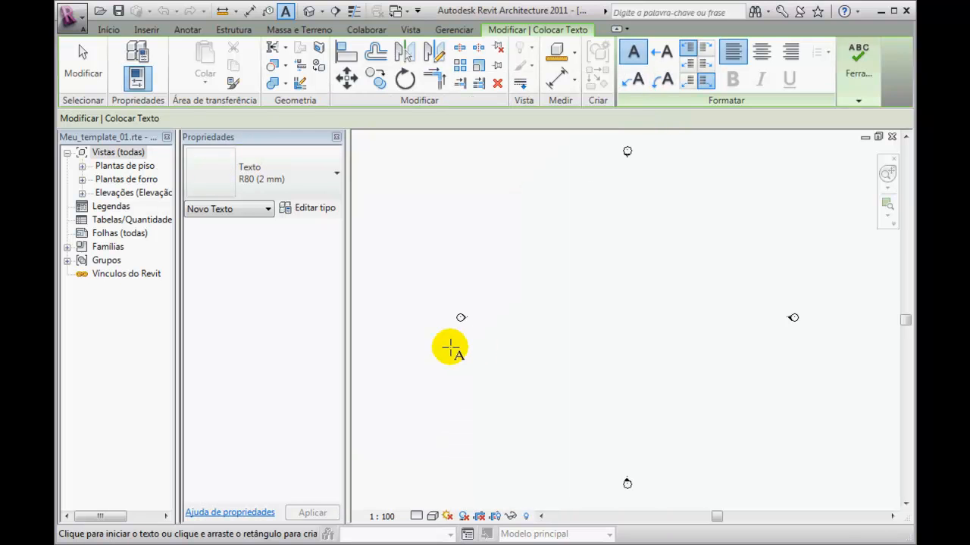
click(188, 29)
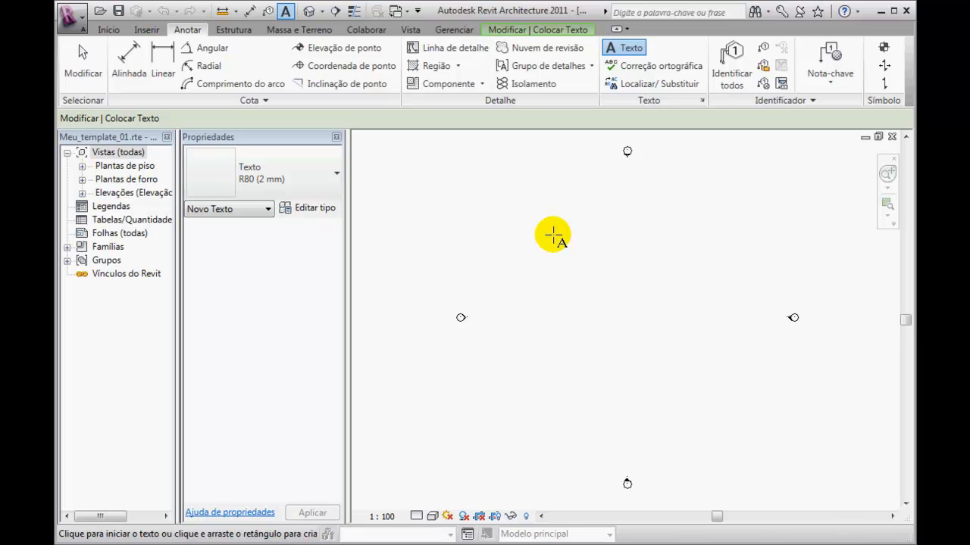
key(Escape)
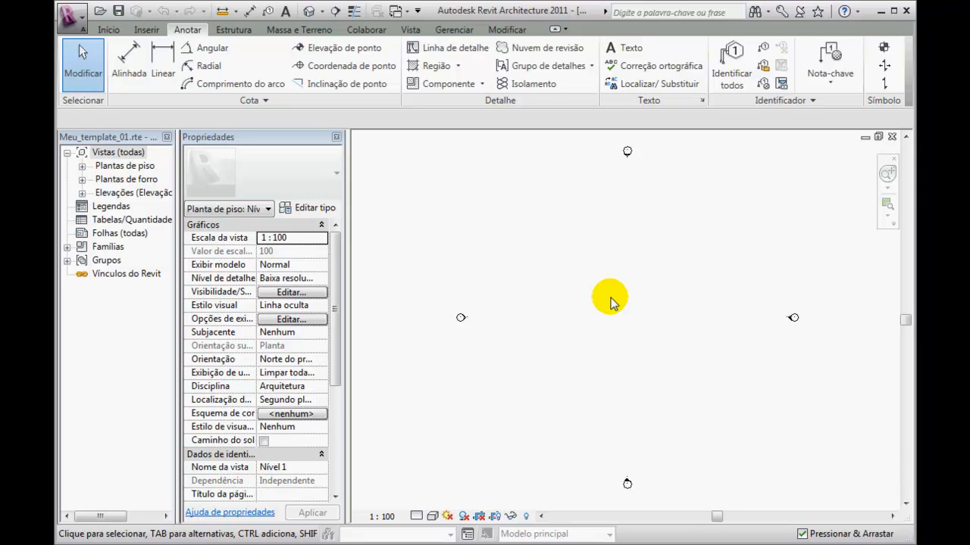
click(382, 518)
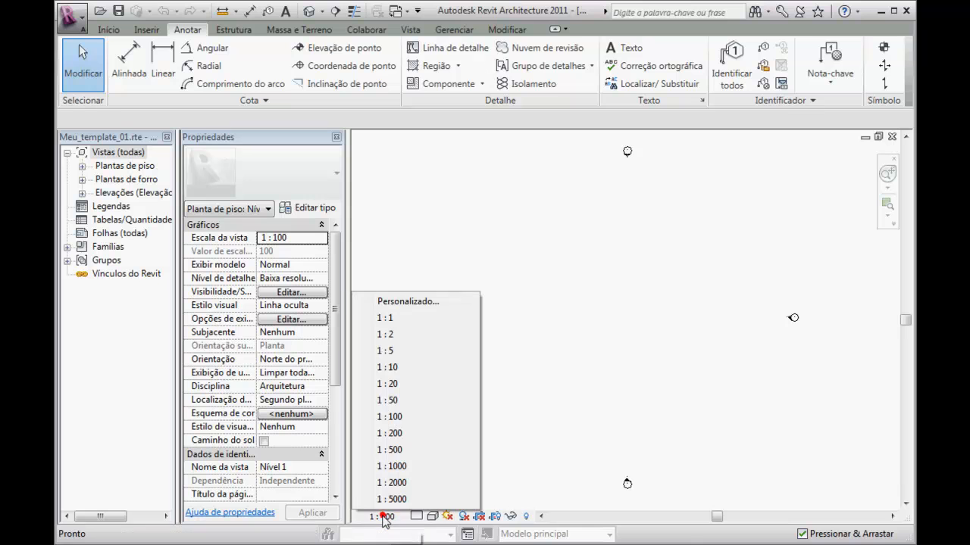
click(591, 286)
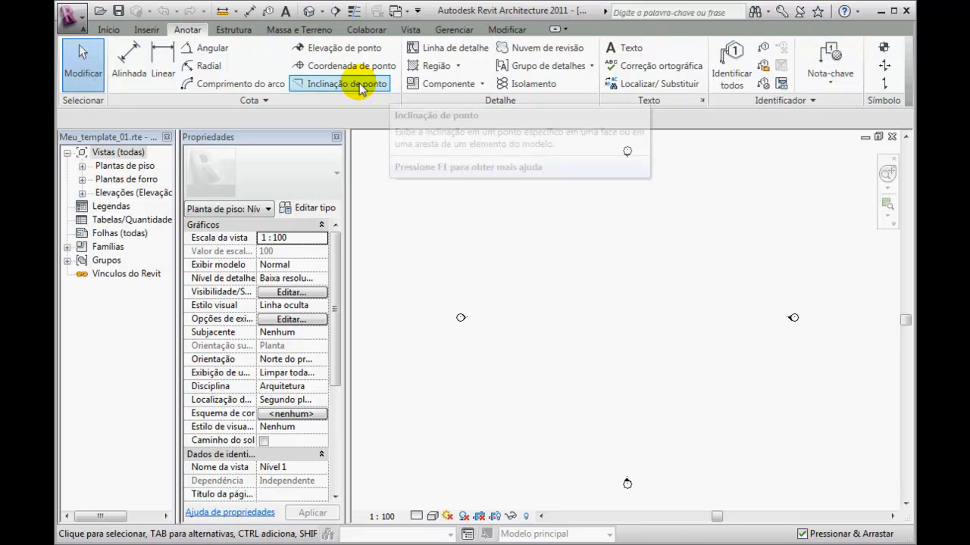
click(109, 32)
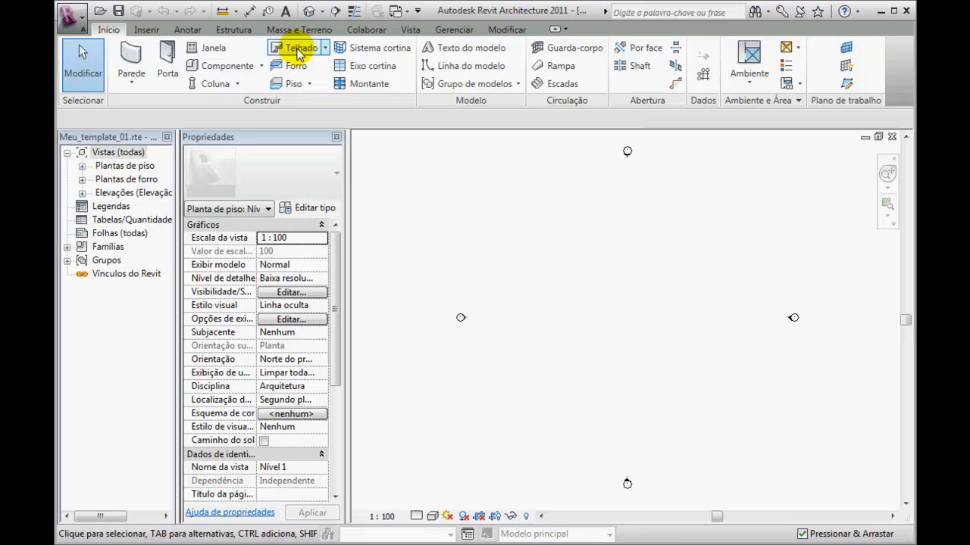
click(189, 31)
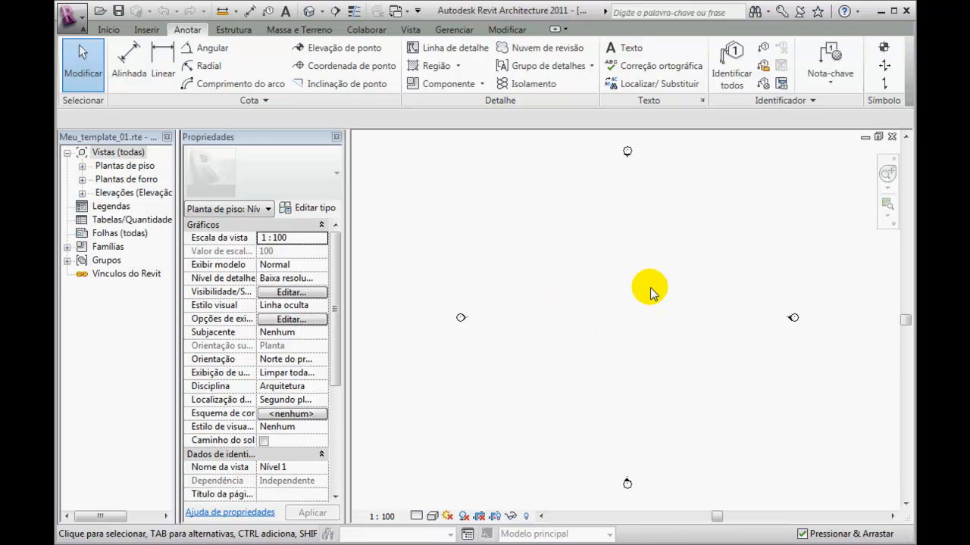
- Start the Text command and open the type properties with the R80 (2 mm) text type selected
click(620, 51)
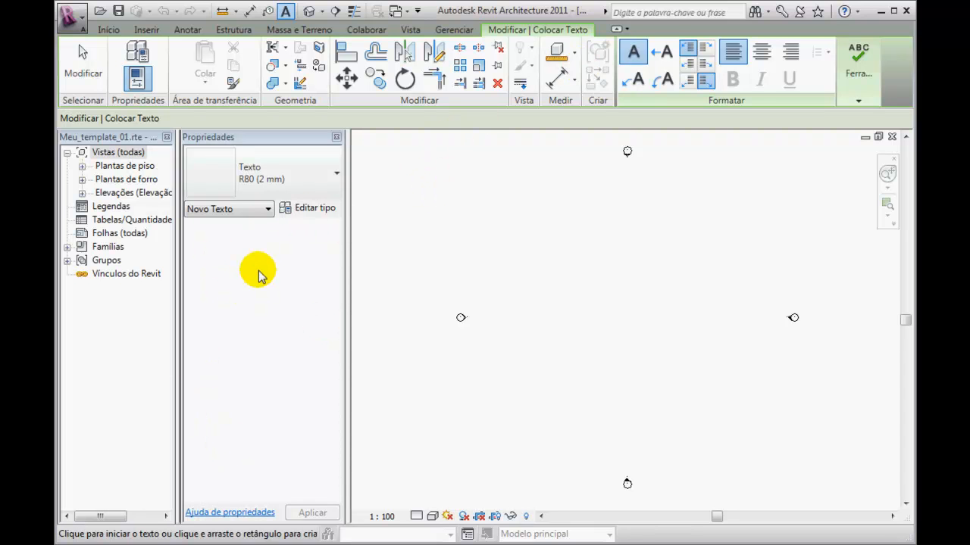
click(315, 211)
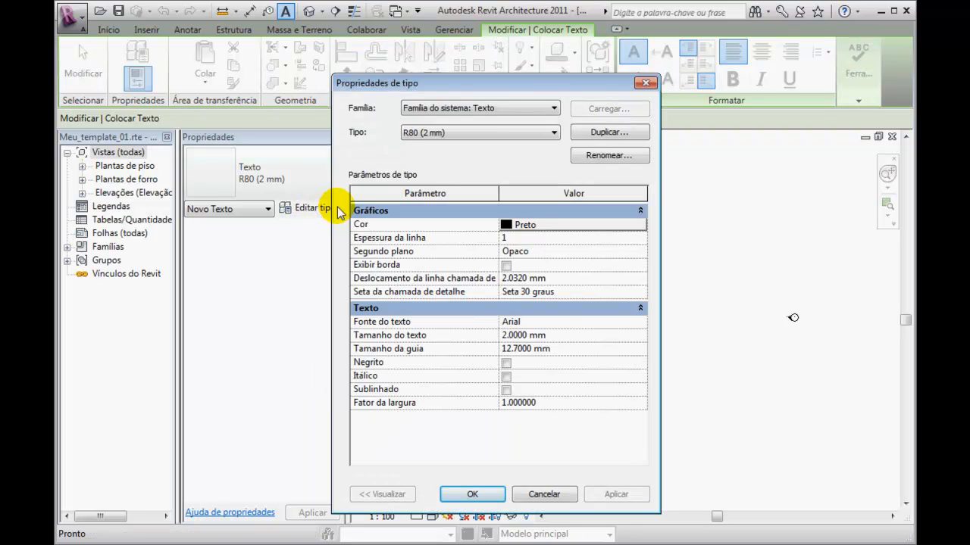
click(557, 108)
click(557, 109)
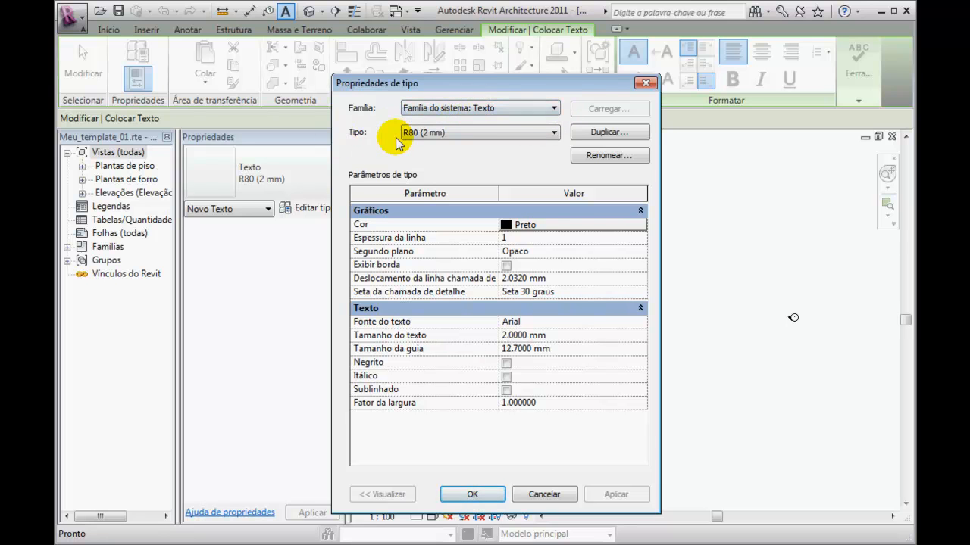
click(554, 134)
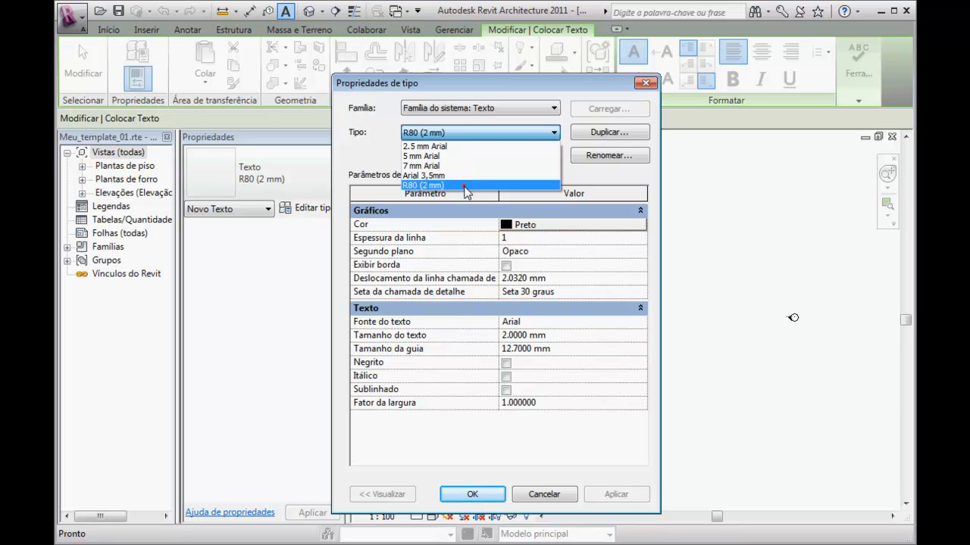
click(460, 186)
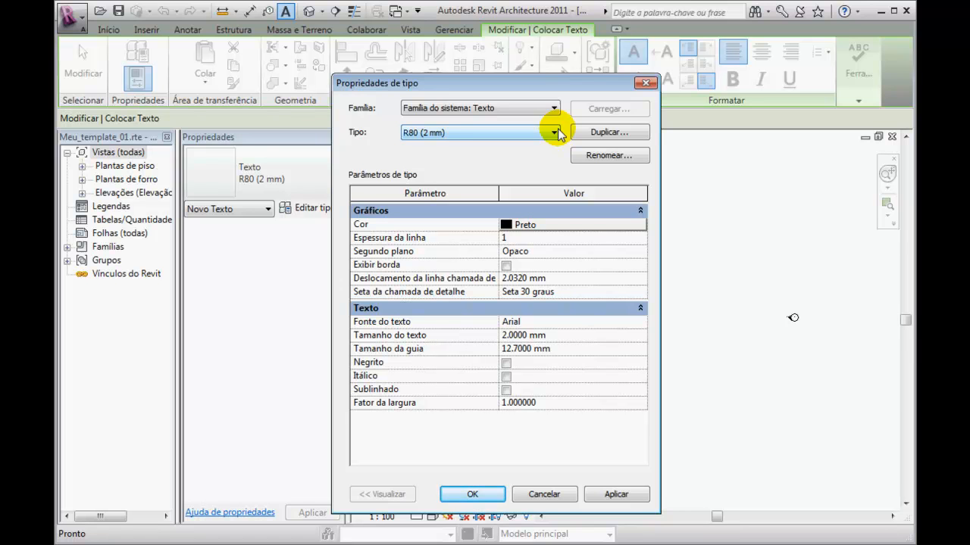
- Examine the font and line weight options available for the R80 (2 mm) text type
click(537, 319)
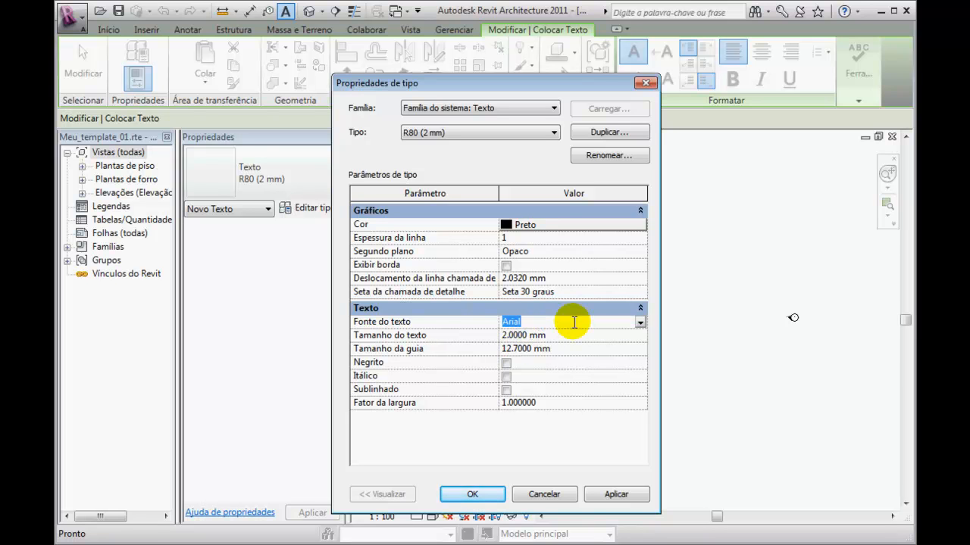
click(640, 321)
click(641, 321)
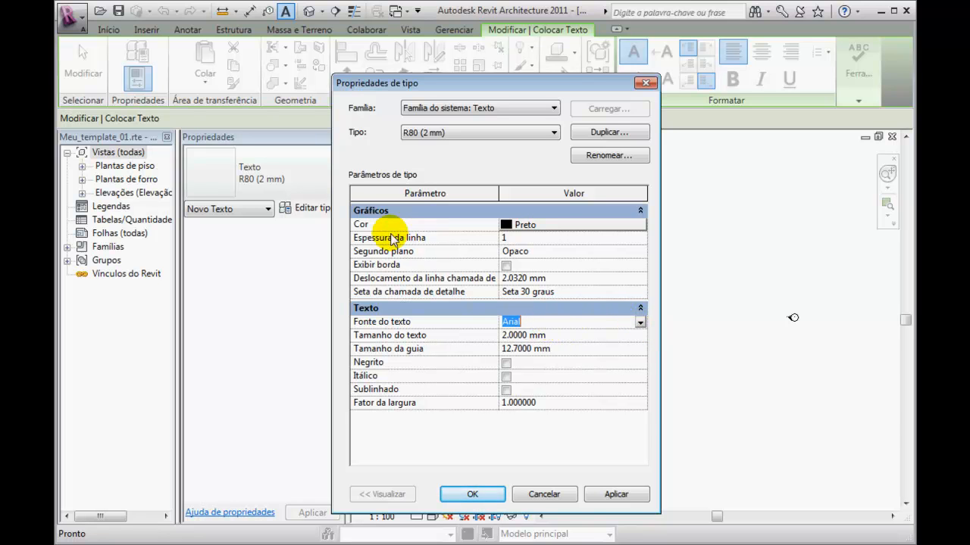
click(524, 238)
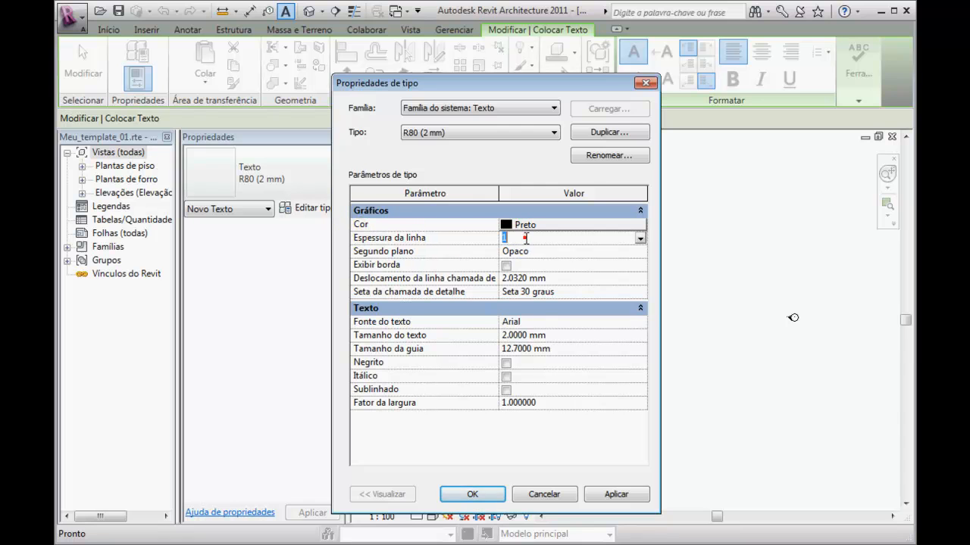
click(641, 238)
click(640, 239)
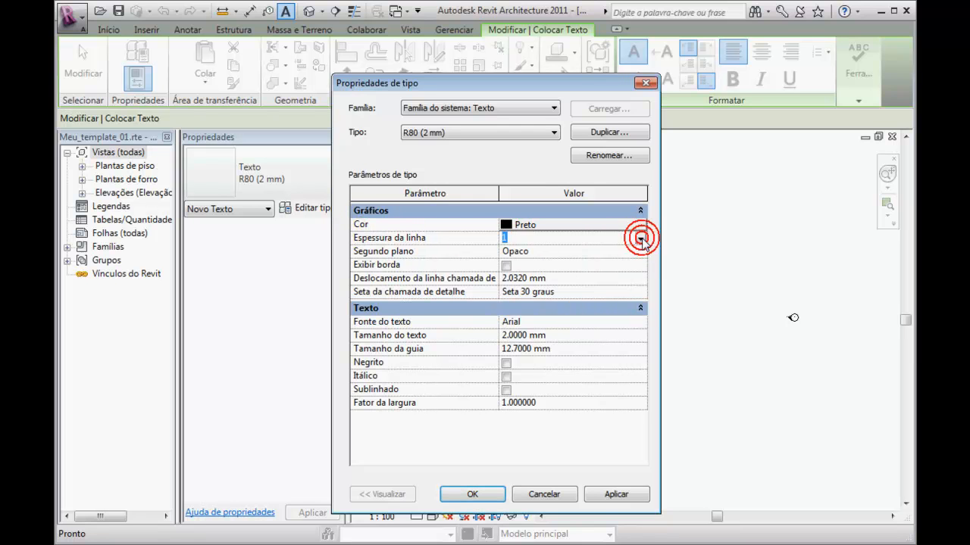
click(640, 238)
drag(640, 269, 641, 236)
click(640, 238)
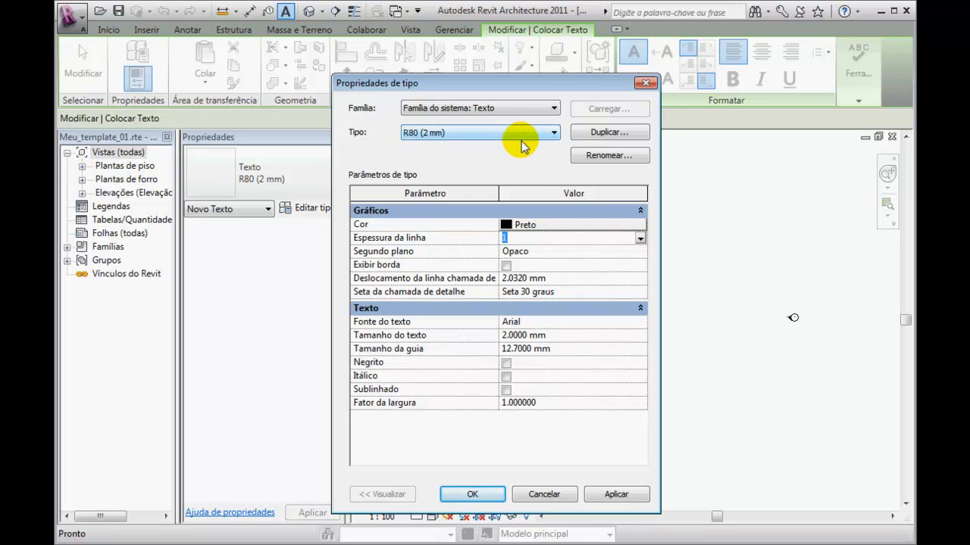
- Duplicate the R80 (2 mm) text type under the name R60 (1.5 mm)
click(607, 133)
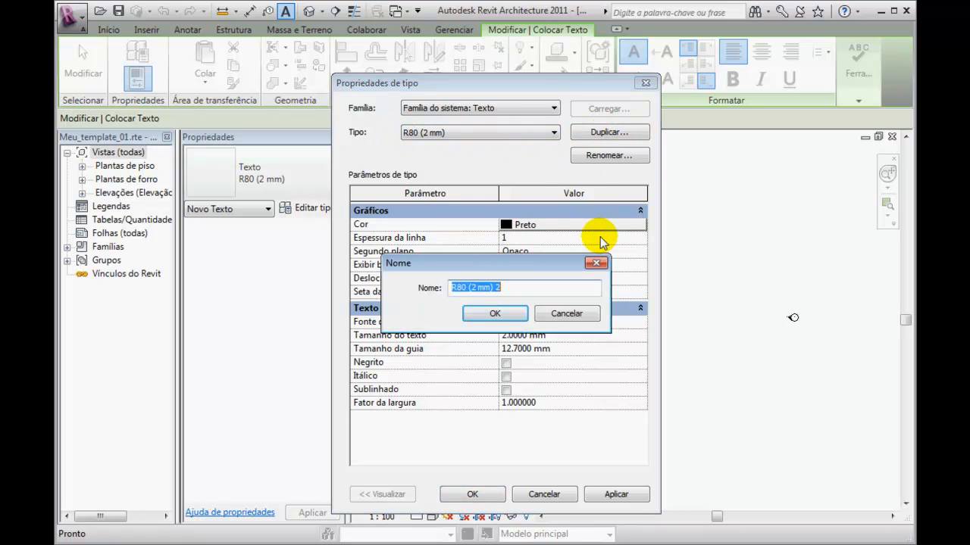
text(R6)
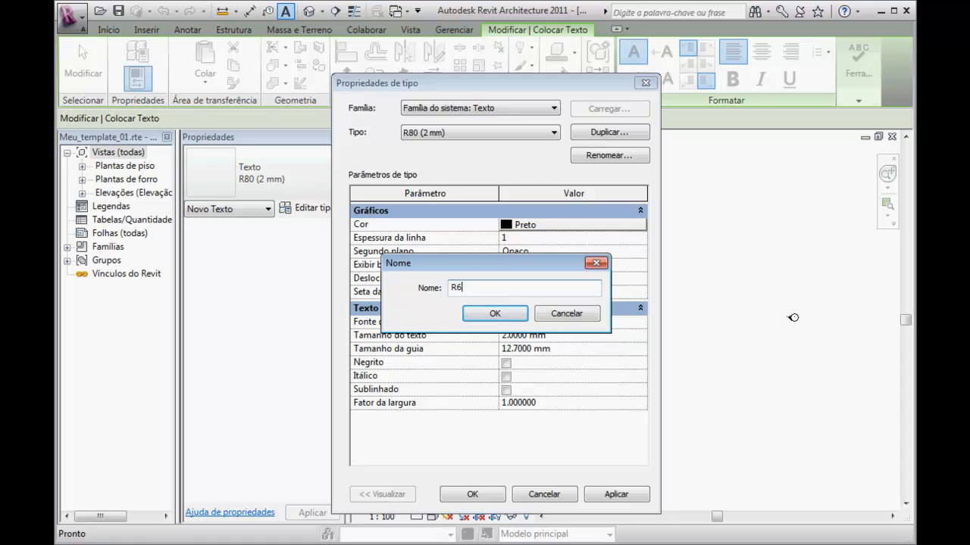
text(0 (1.5 mm))
click(491, 313)
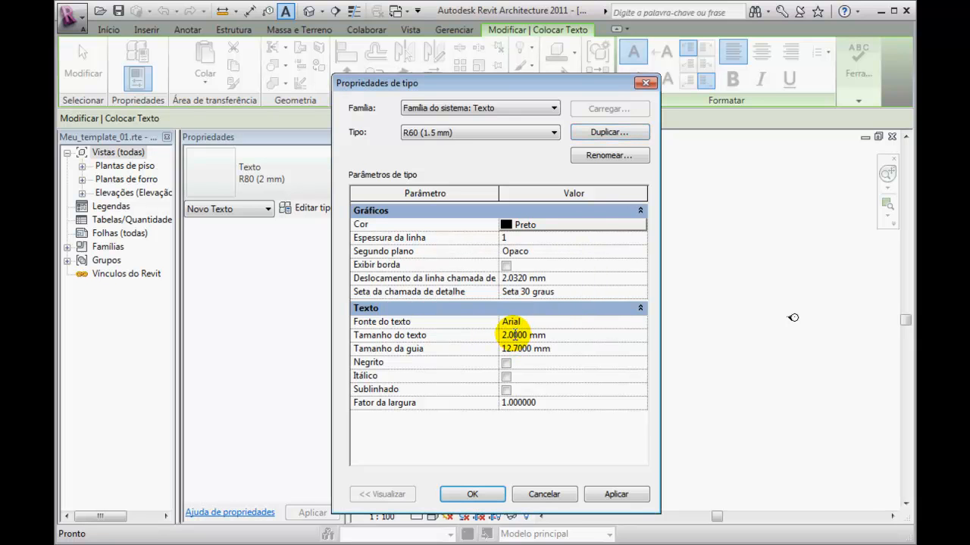
- Set the text size of the R60 (1.5 mm) type to 1.5 mm and apply the change
drag(514, 335, 498, 336)
text(1)
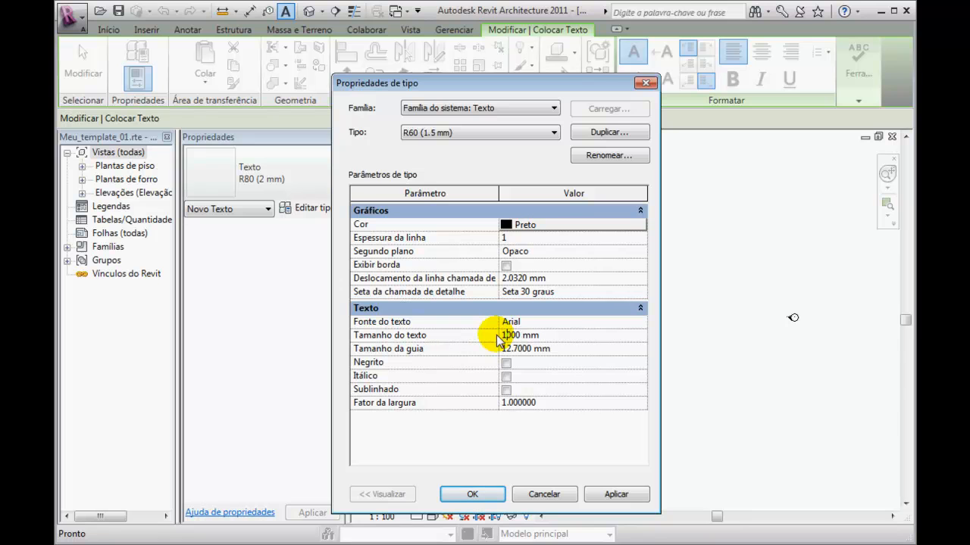
text(.5)
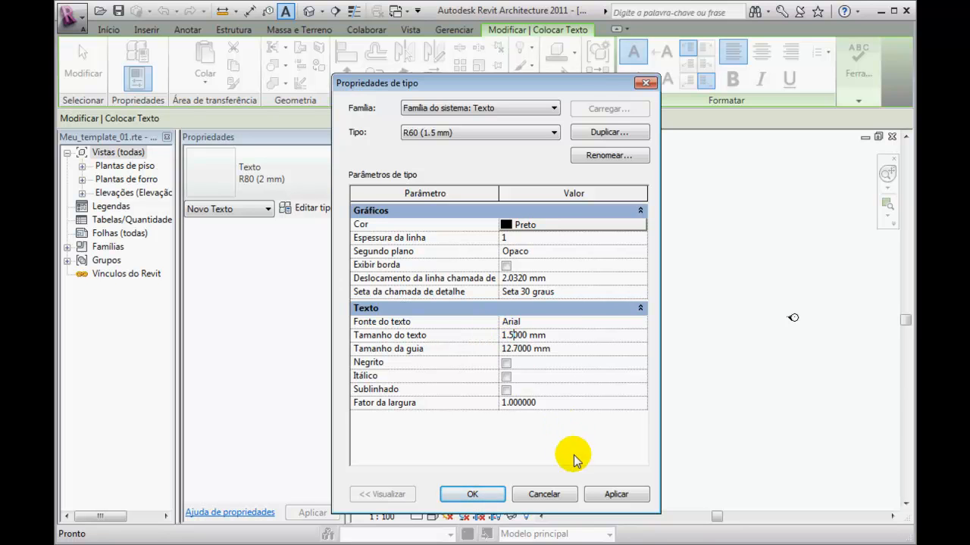
click(615, 495)
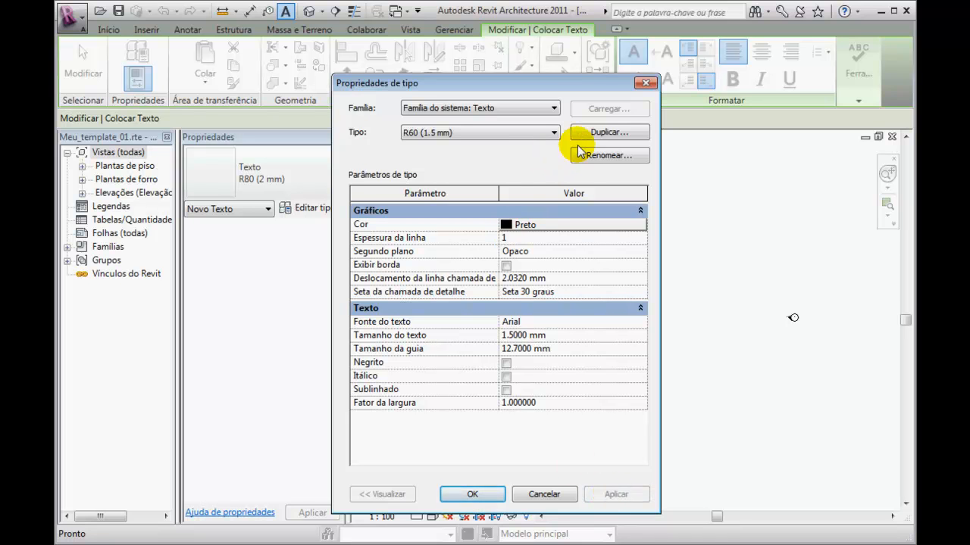
- Duplicate the R60 (1.5 mm) text type under the name R100 (2.5 mm)
click(603, 132)
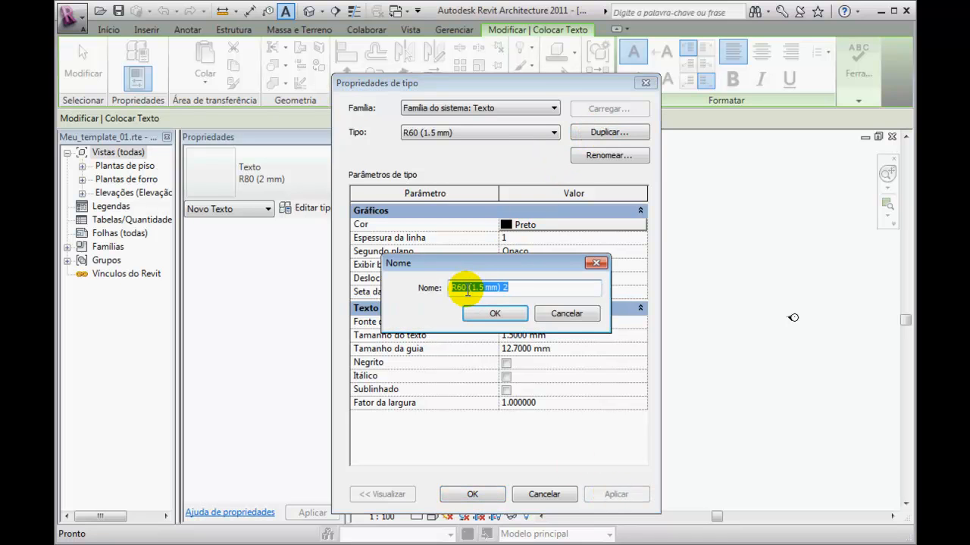
click(459, 287)
key(BackSpace)
text(10)
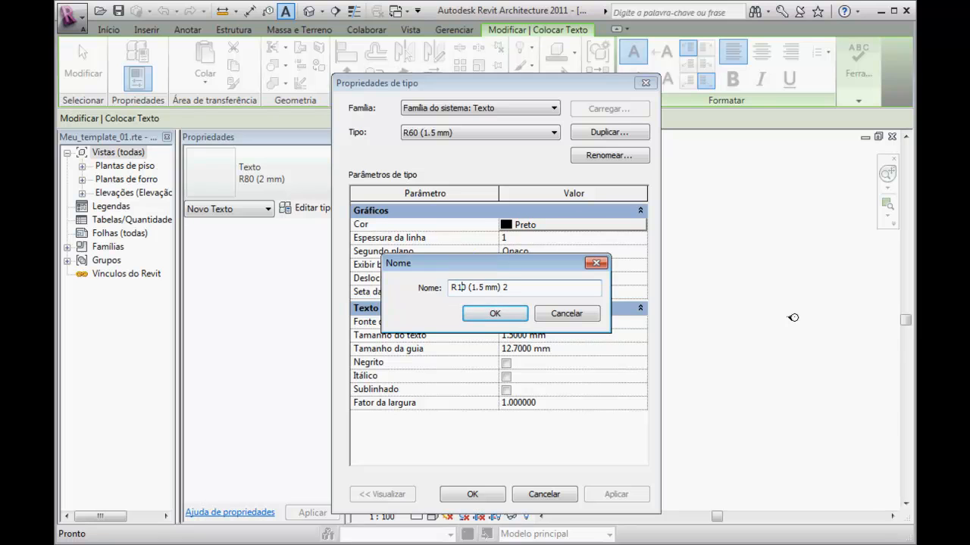
text(0)
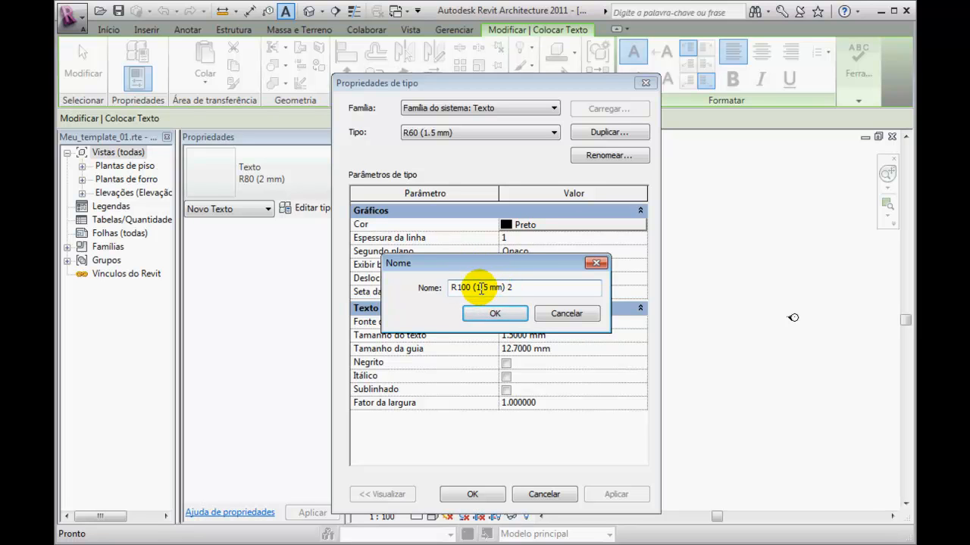
key(Delete)
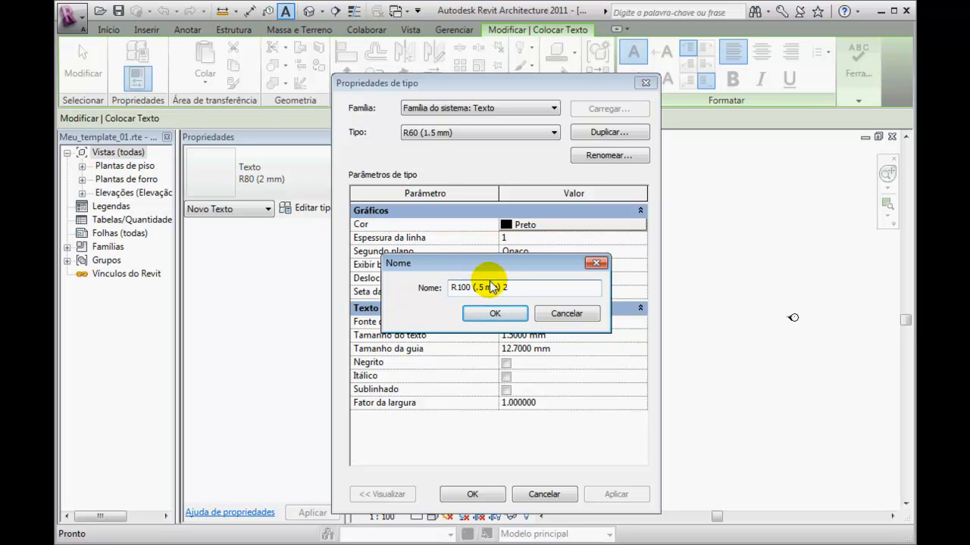
text(5)
key(BackSpace)
text(2)
key(End)
key(BackSpace)
key(BackSpace)
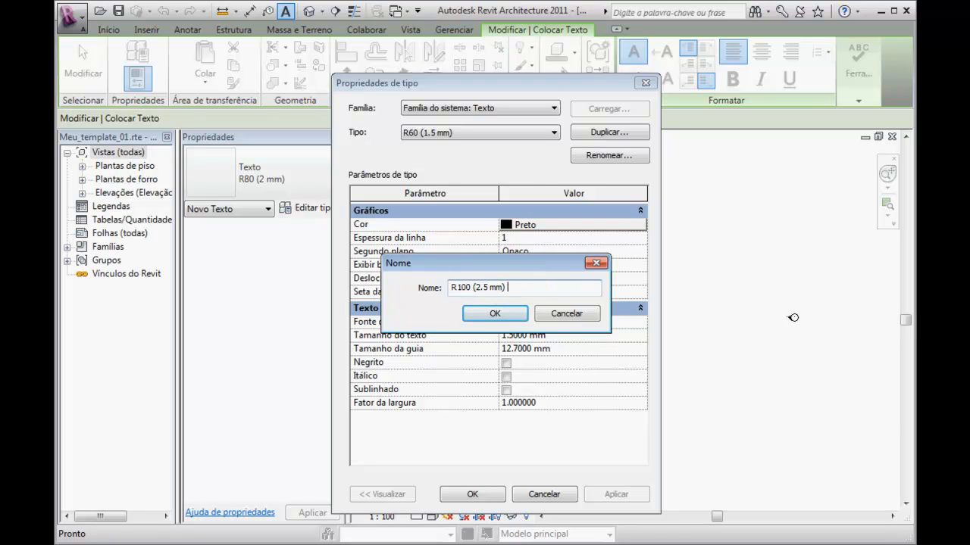
click(496, 314)
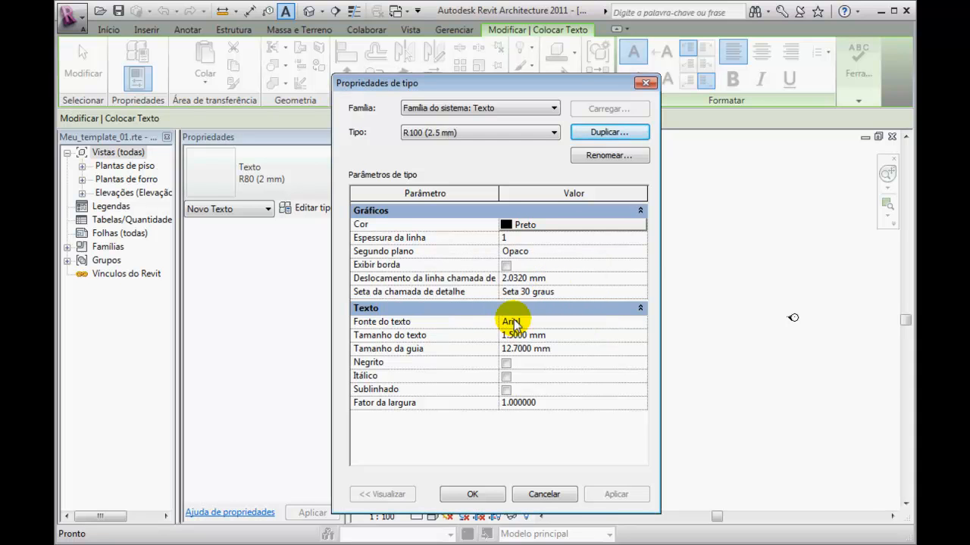
- Set the text size of the R100 (2.5 mm) type to 2.5 mm and apply the change
click(558, 337)
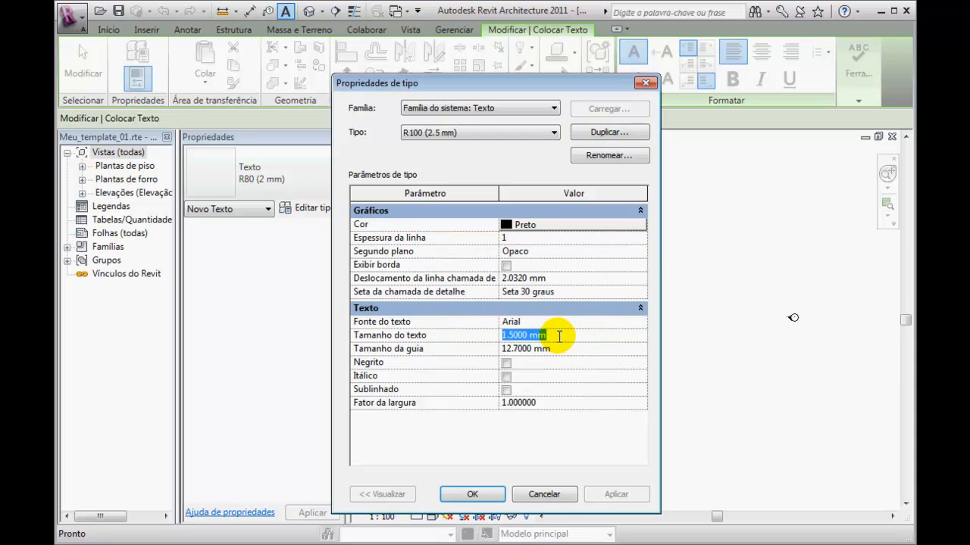
click(506, 335)
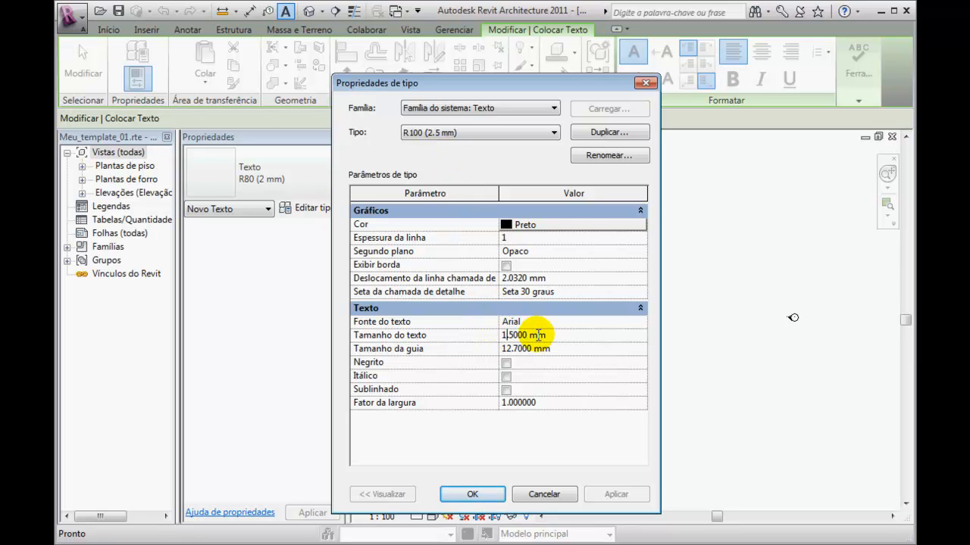
key(BackSpace)
text(2)
click(615, 495)
click(615, 495)
- Review the list of text types and compare the sizes of the R types from R40 (1.0 mm) on, ending on R140 (3.5 mm)
click(554, 133)
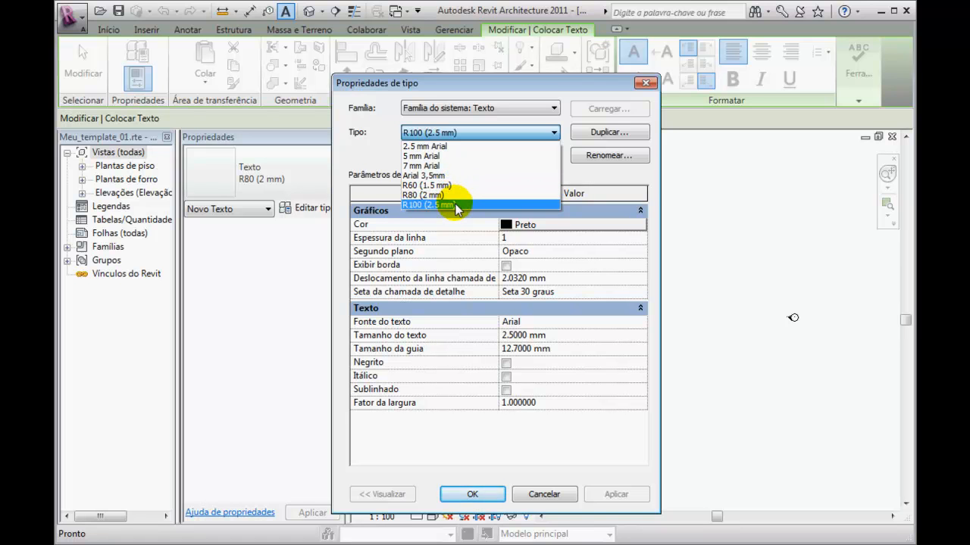
click(553, 135)
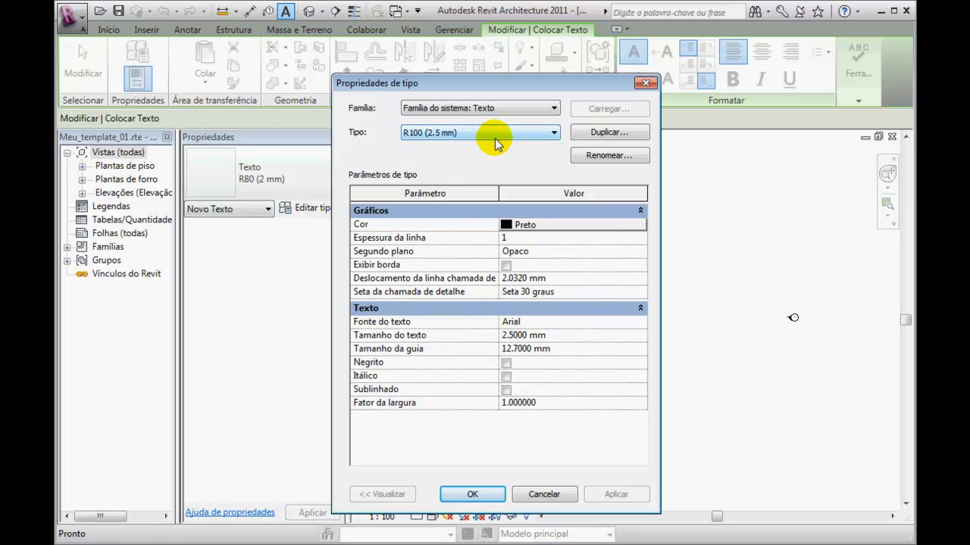
scroll(496, 144, down, 1)
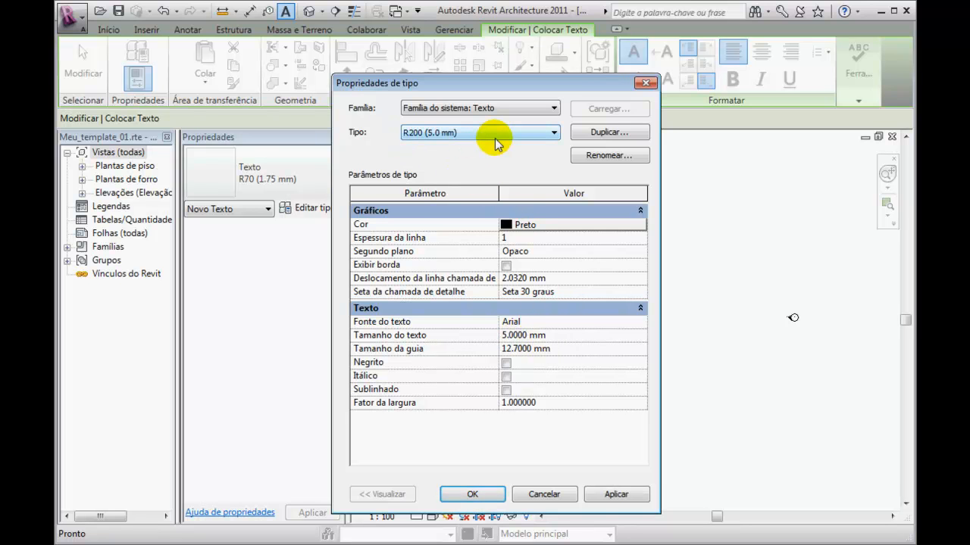
click(553, 134)
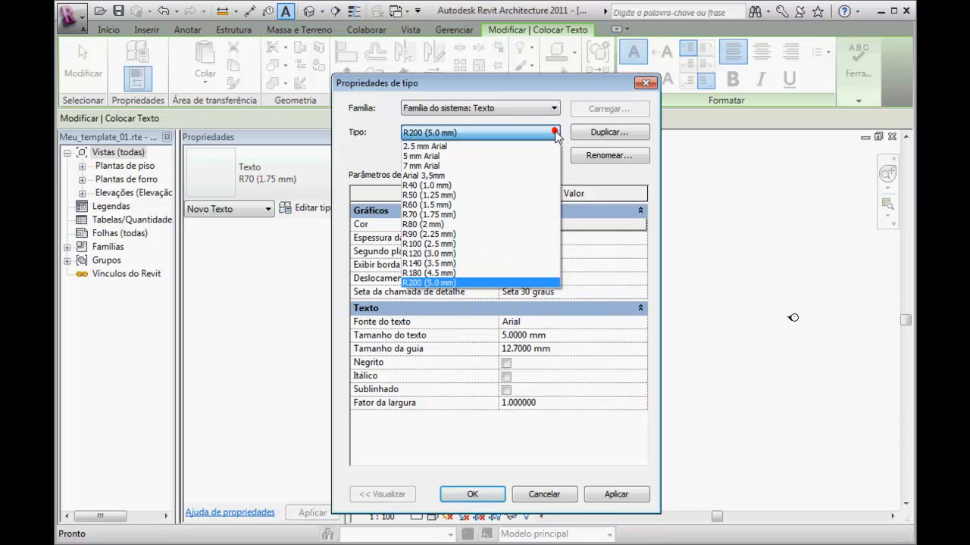
click(465, 185)
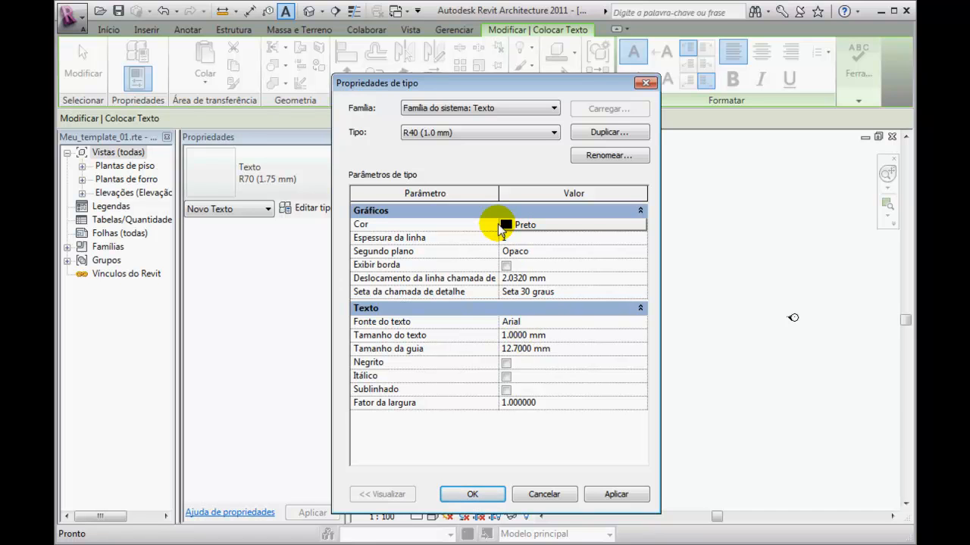
key(Down)
key(Down)
key(Down)
key(Down)
key(Down)
key(Down)
key(Down)
key(Down)
key(Down)
key(Up)
key(Up)
key(Up)
key(Up)
key(Up)
key(Up)
key(Down)
key(Down)
key(Down)
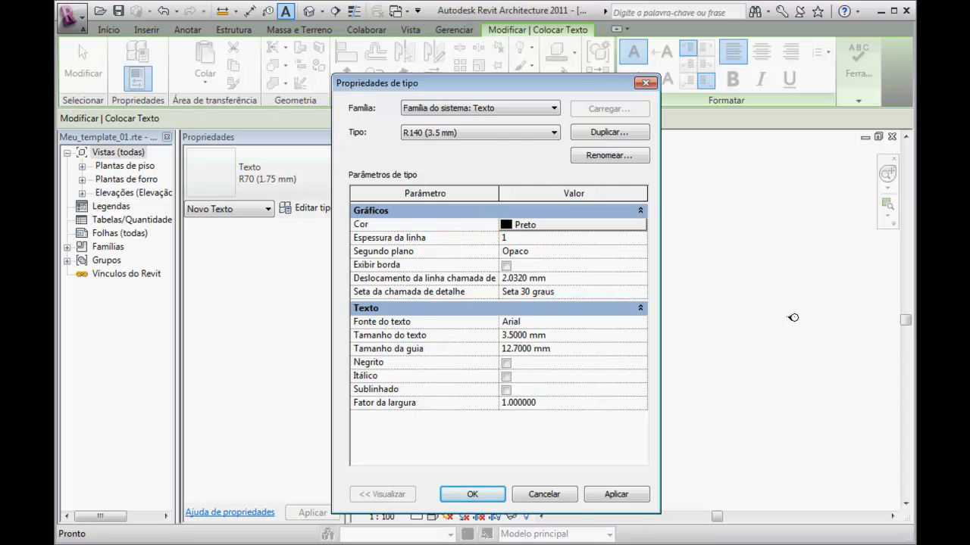
- Apply the R140 (3.5 mm) type as the active text type and close the type properties
click(620, 496)
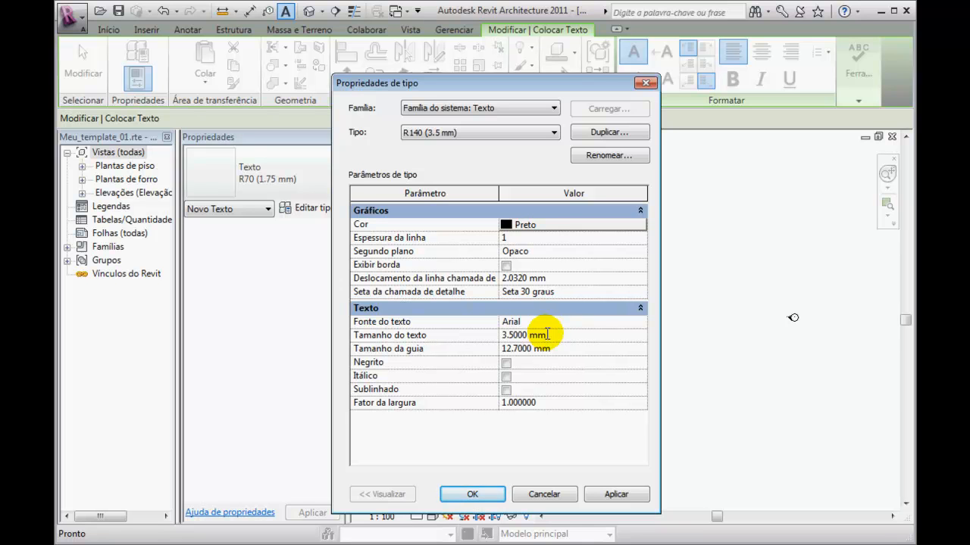
drag(529, 334, 501, 342)
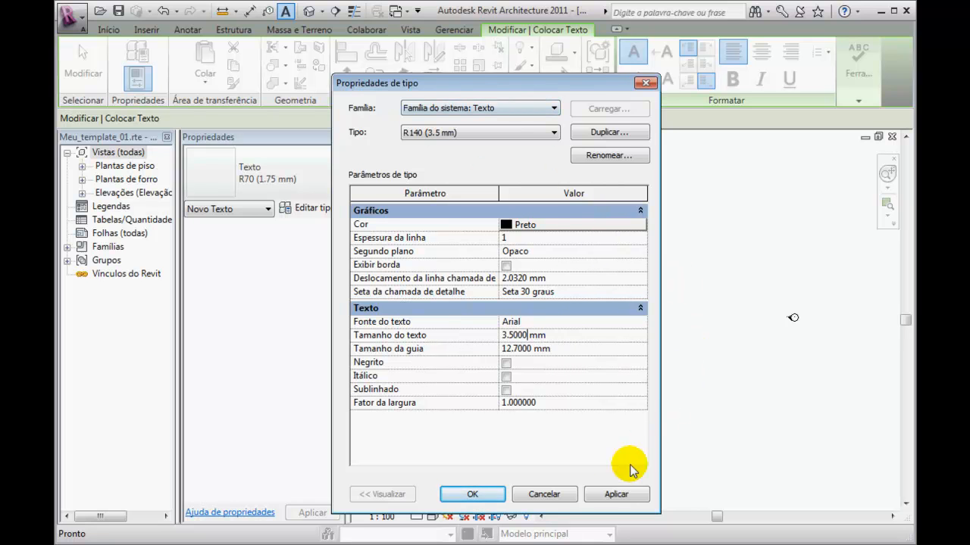
click(613, 496)
click(473, 495)
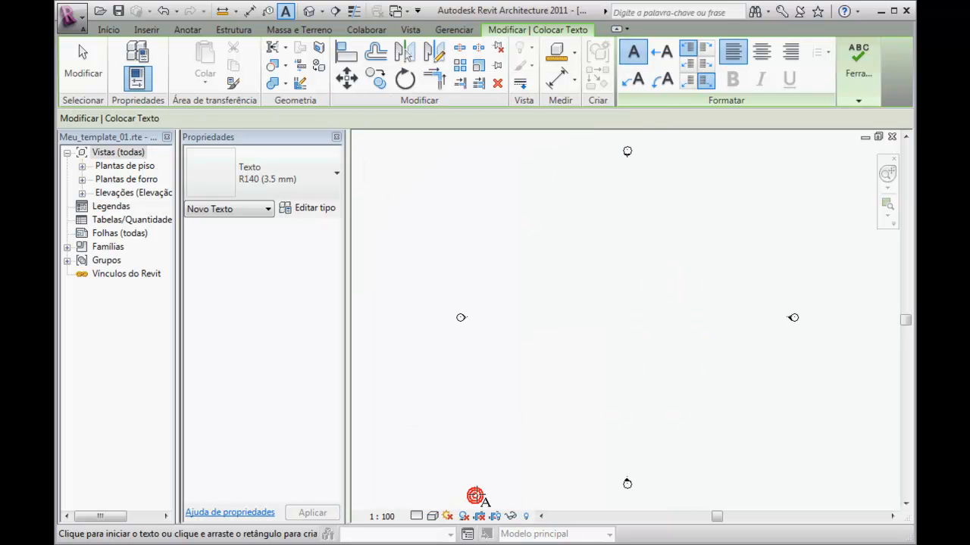
- Place a text note reading "textto 140" in the upper-left area between the elevation markers and leave the Text command
click(520, 261)
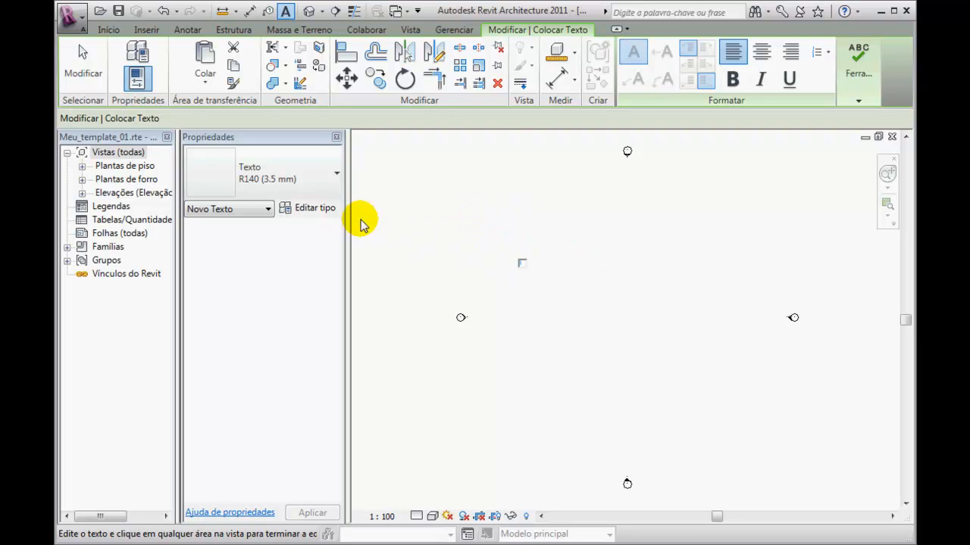
click(548, 316)
text(teste)
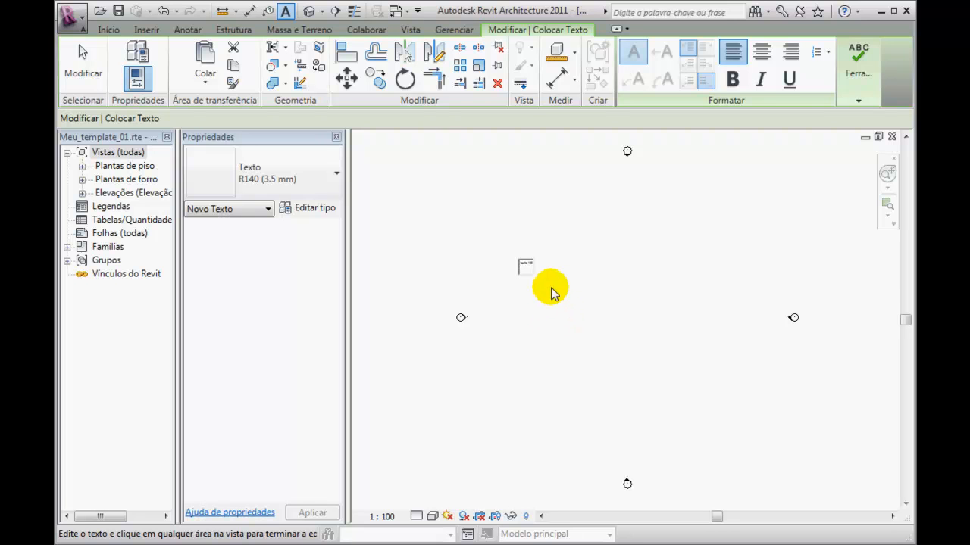
click(551, 279)
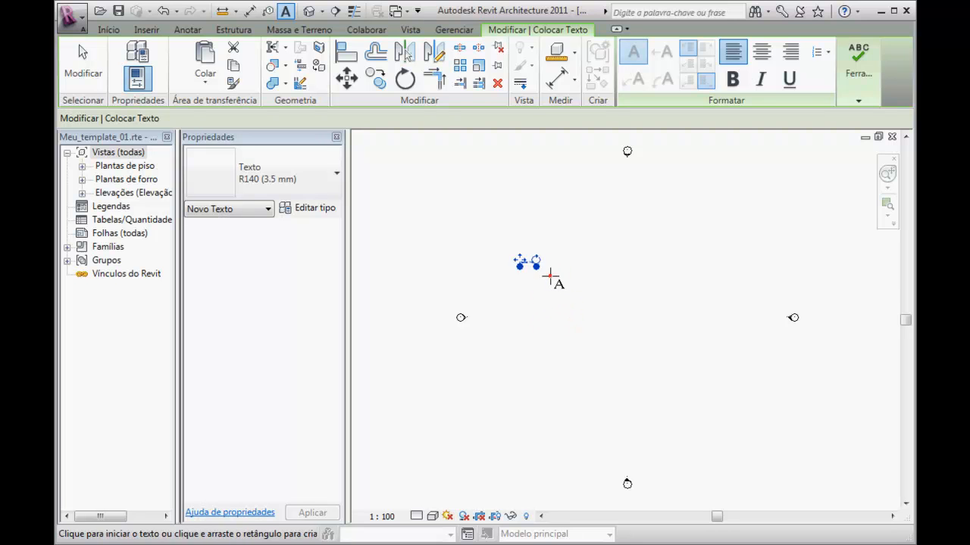
scroll(535, 264, up, 5)
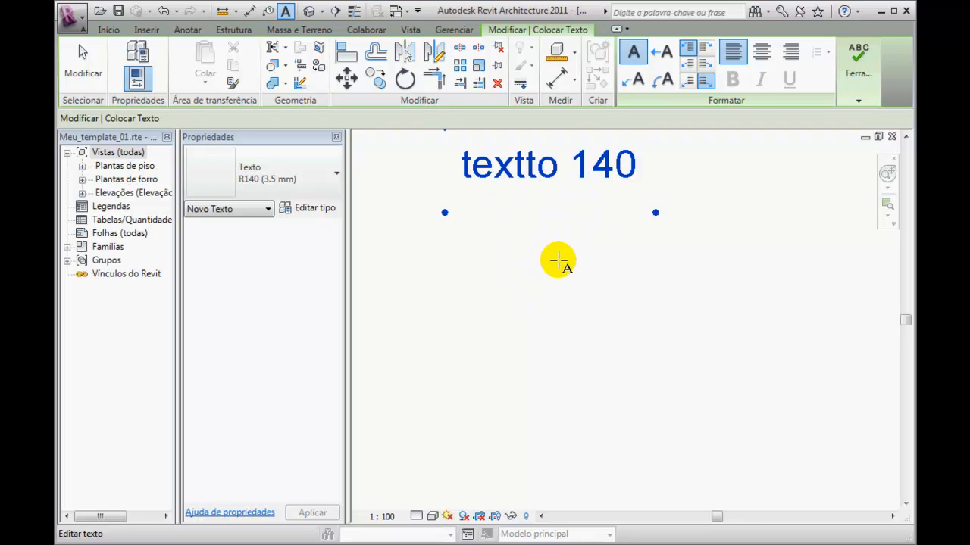
scroll(564, 273, down, 3)
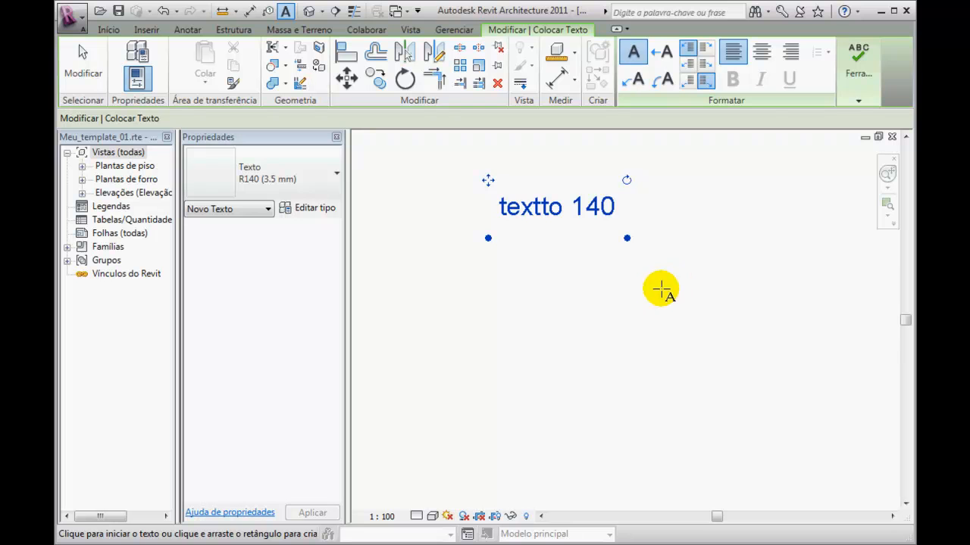
click(112, 76)
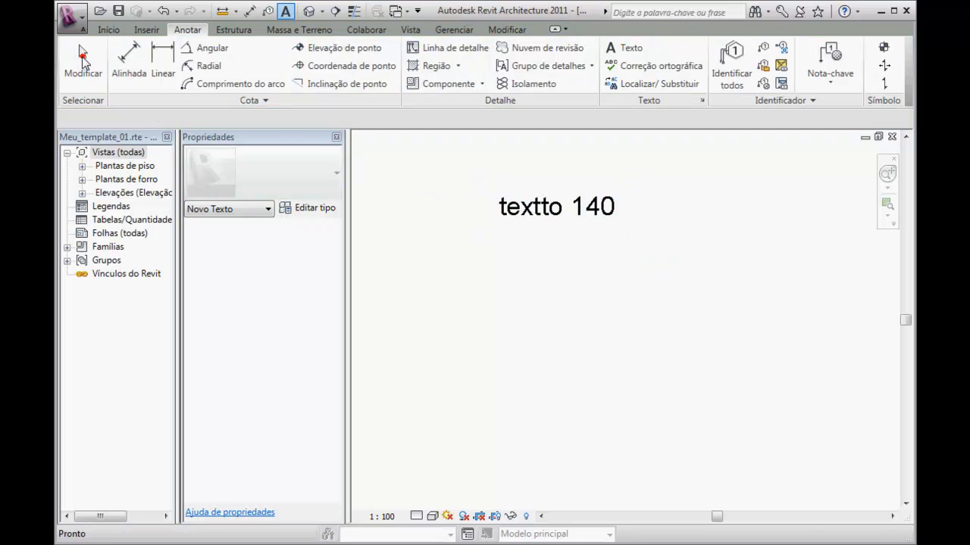
- Change the type of the "textto 140" note to R100 (2.5 mm), leaving its wording as is
scroll(541, 211, up, 2)
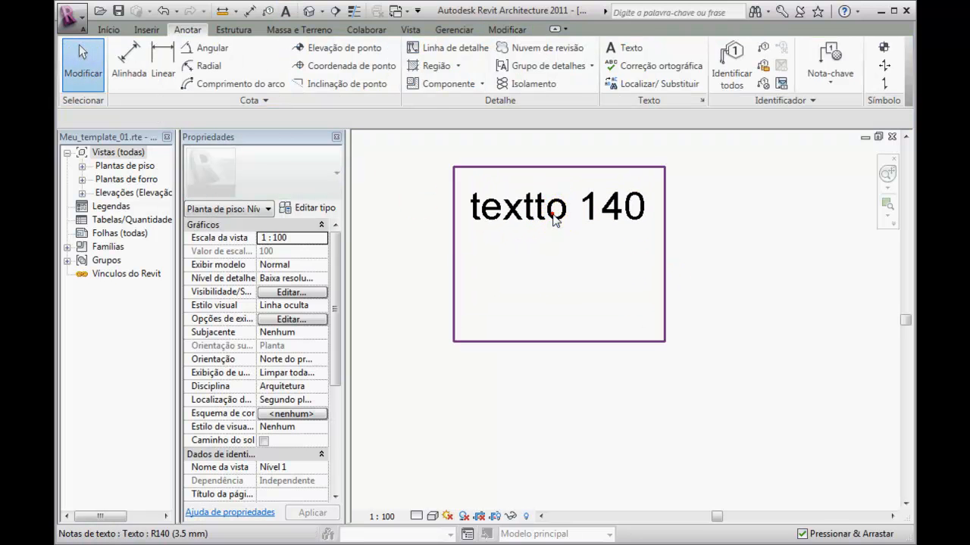
double_click(535, 210)
click(501, 238)
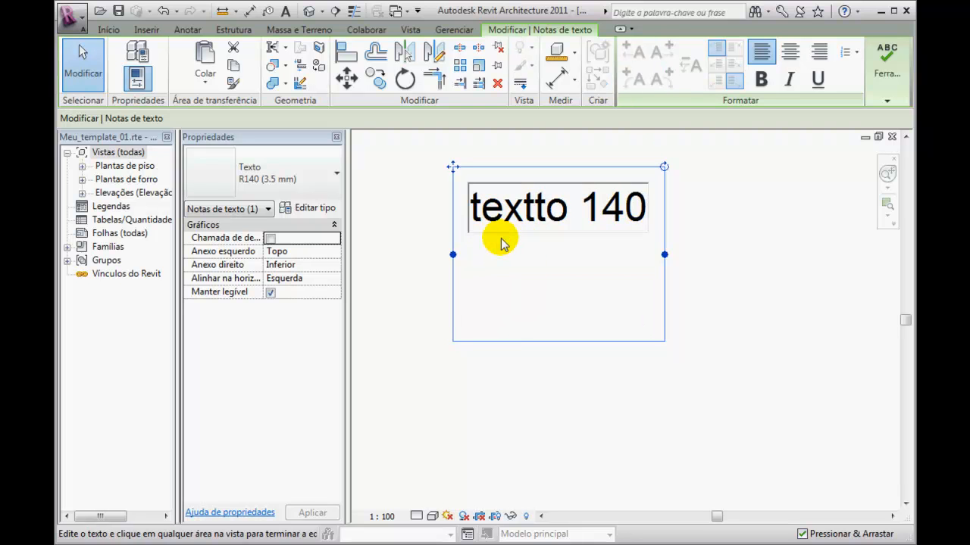
click(736, 217)
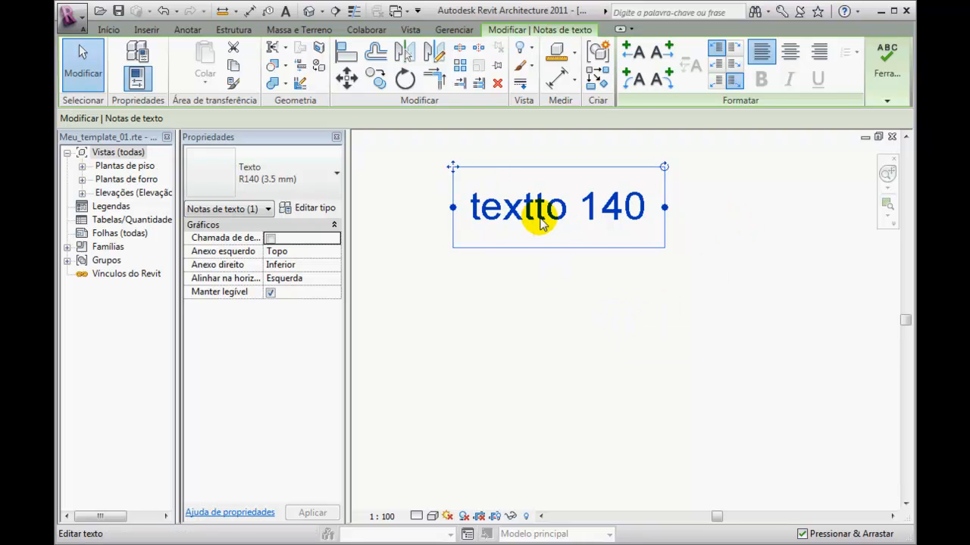
click(337, 173)
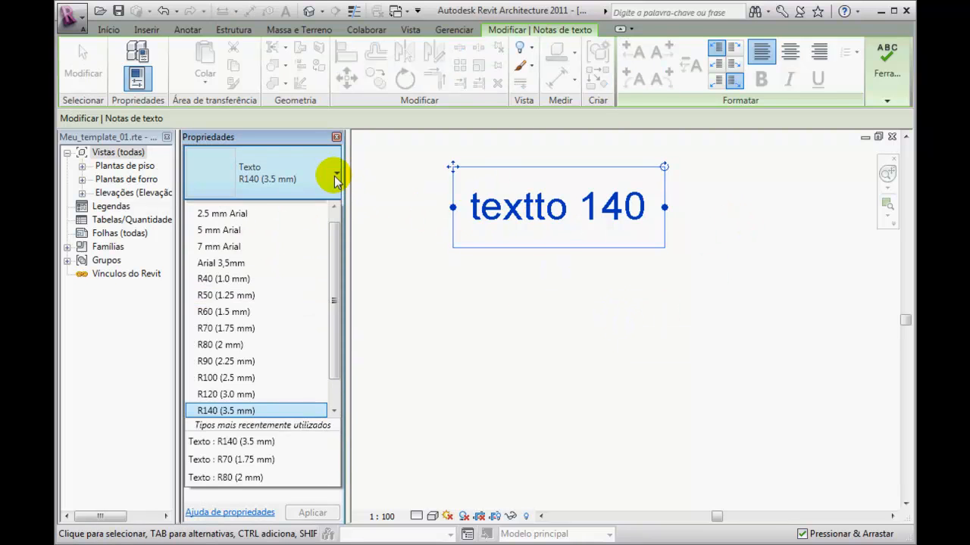
click(242, 377)
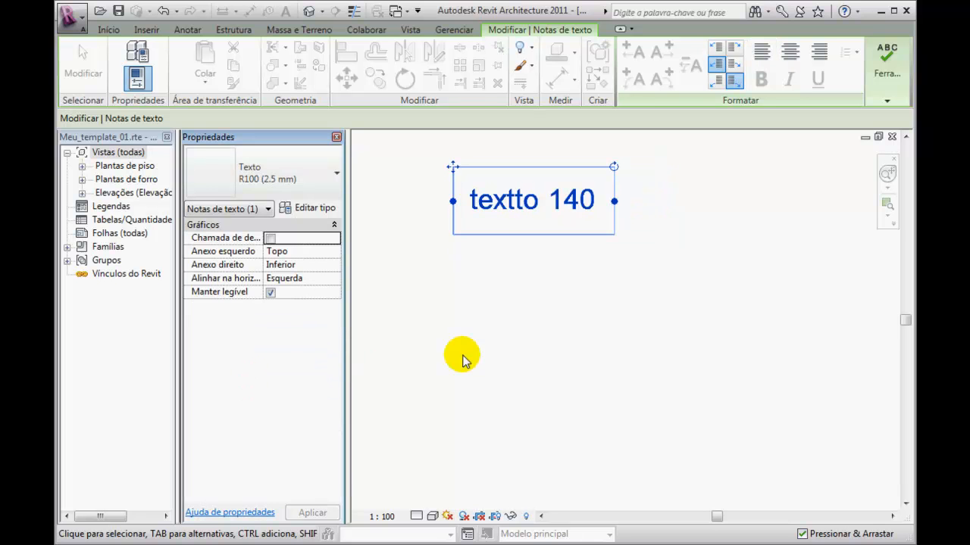
click(540, 276)
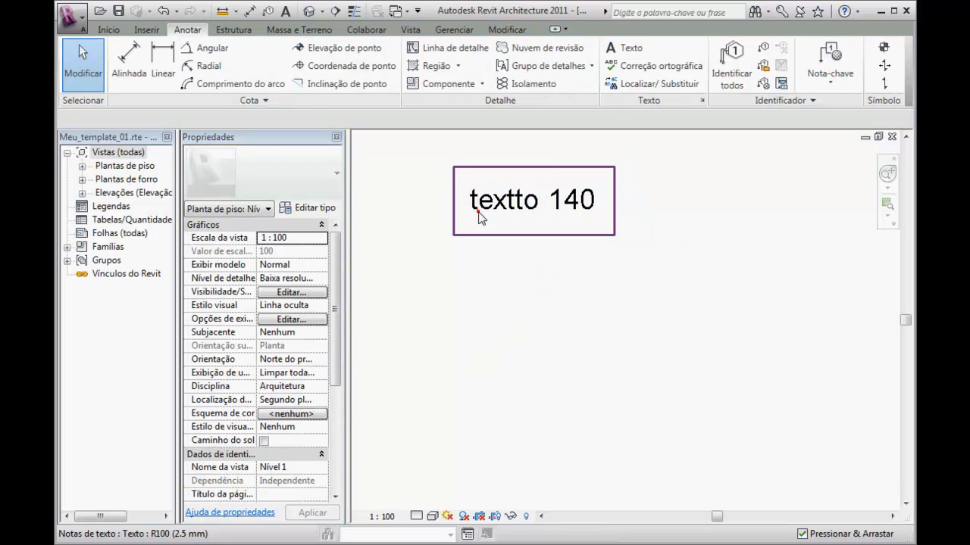
- Delete the "textto 140" note and undo the deletion
click(477, 211)
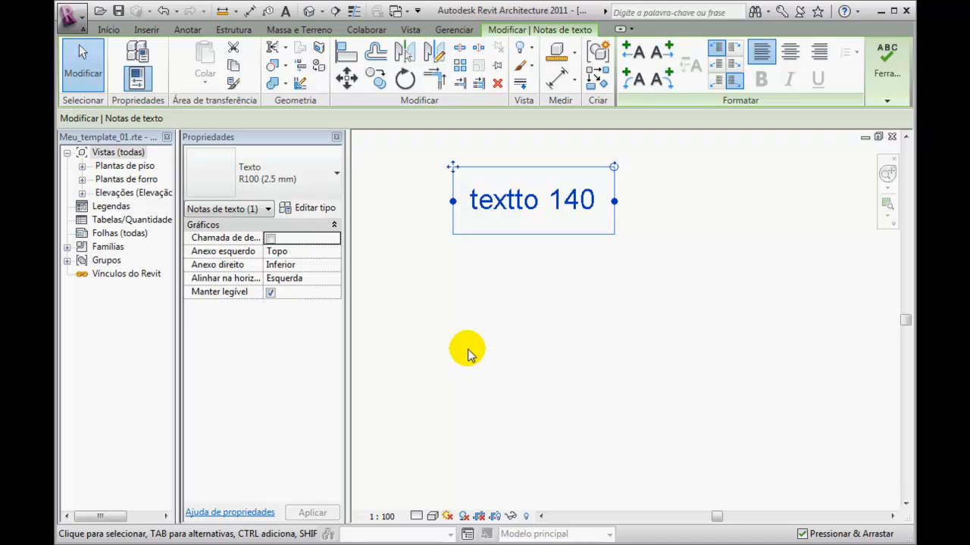
key(Delete)
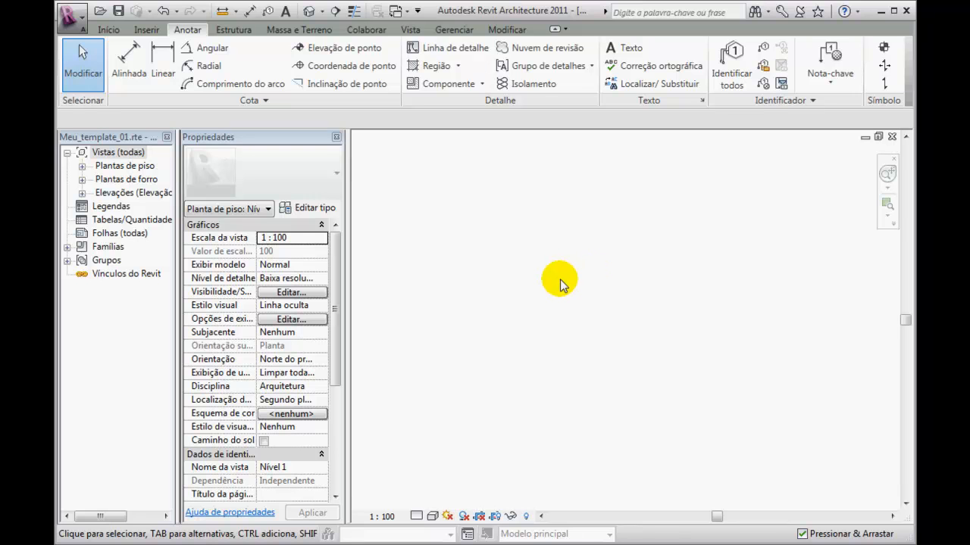
key(ctrl+z)
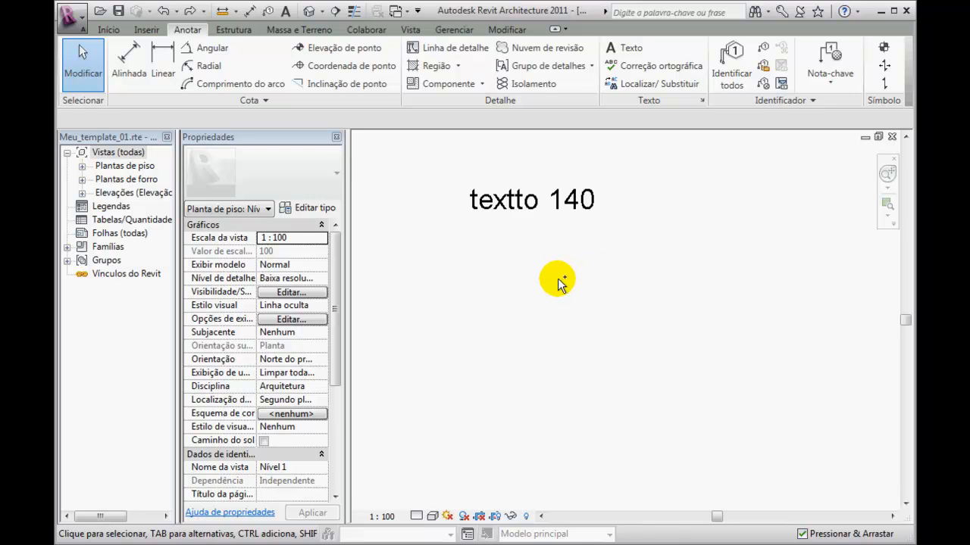
- Set the floor plan view's scale to 1:50
scroll(500, 241, up, 1)
middle_drag(505, 245, 502, 331)
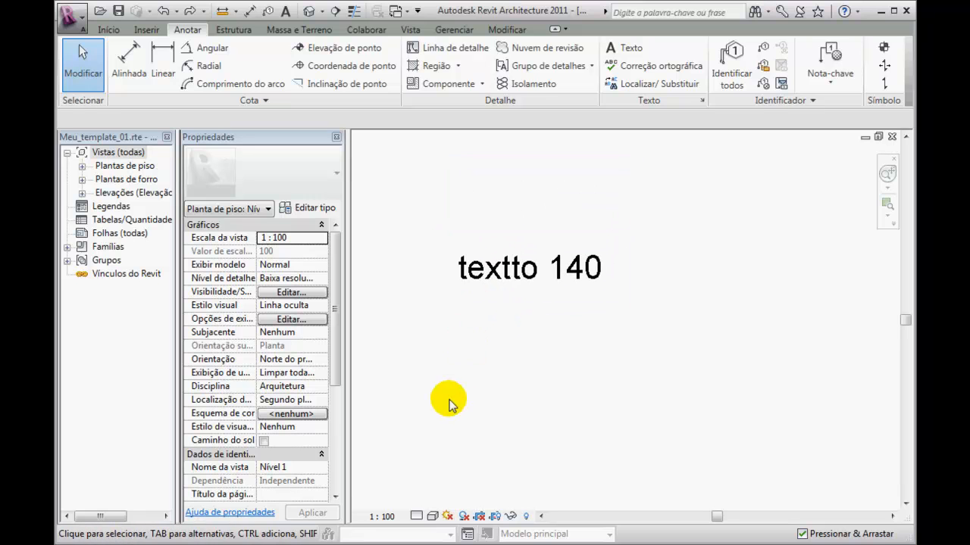
click(384, 516)
click(387, 399)
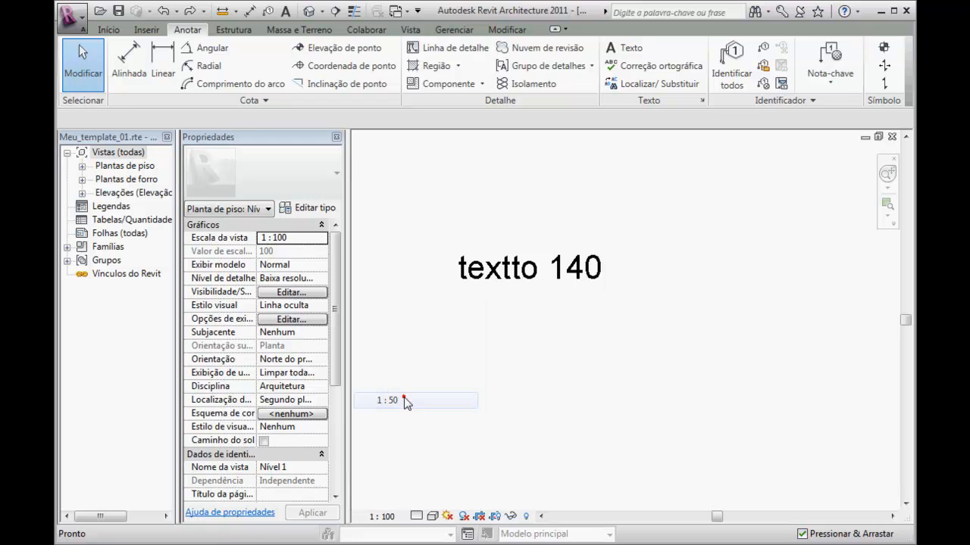
scroll(530, 257, up, 8)
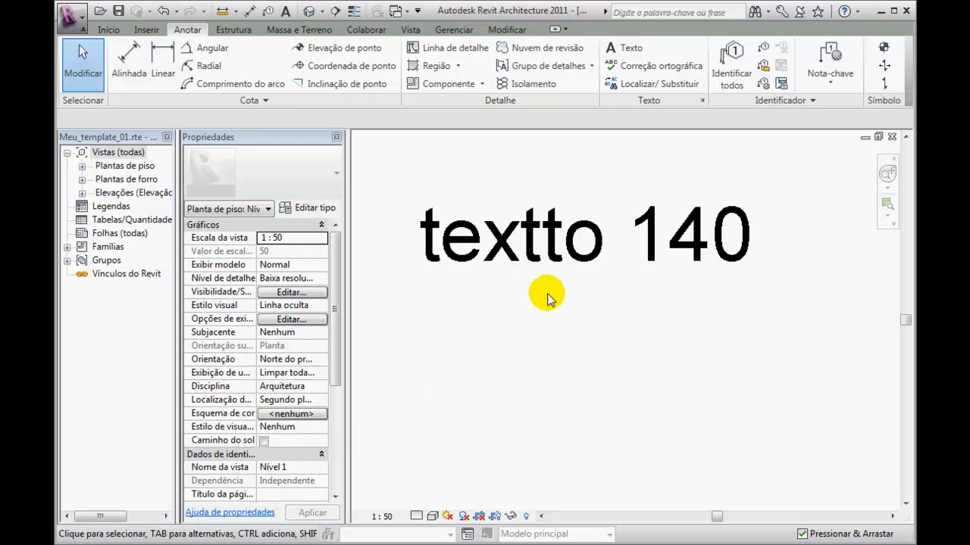
scroll(541, 296, down, 3)
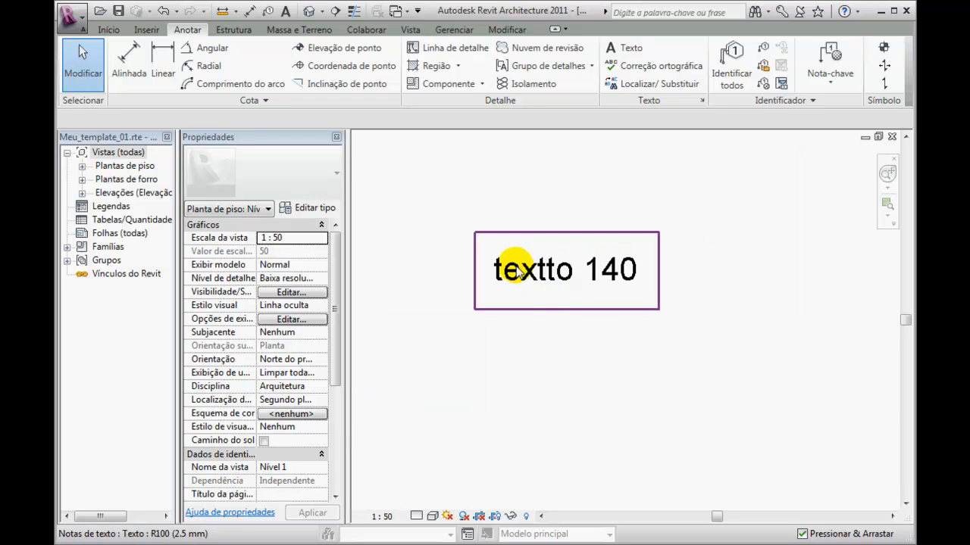
scroll(553, 290, down, 1)
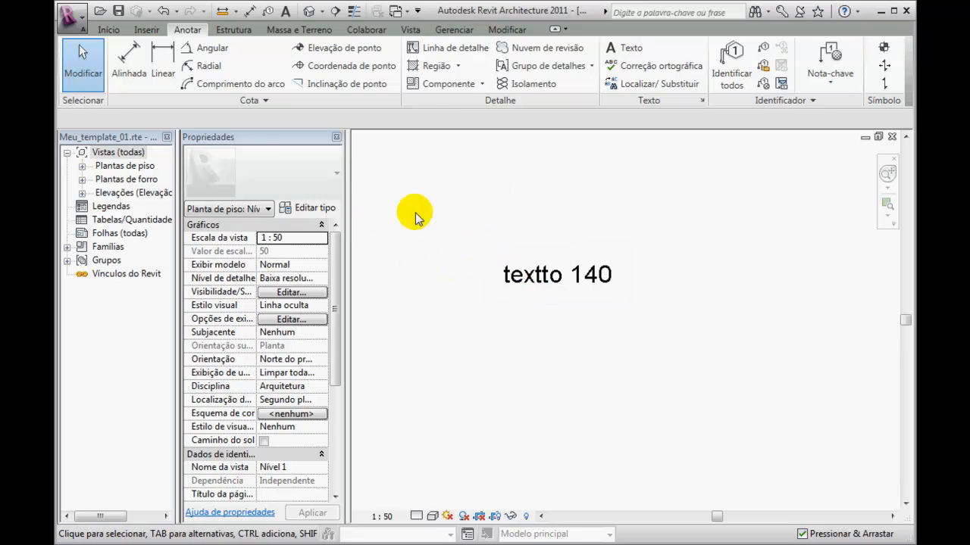
- Draw a horizontal Genérico - 140mm Alvenaria wall about 1.48 m long below the "textto 140" note and leave the Wall command
click(109, 31)
click(130, 66)
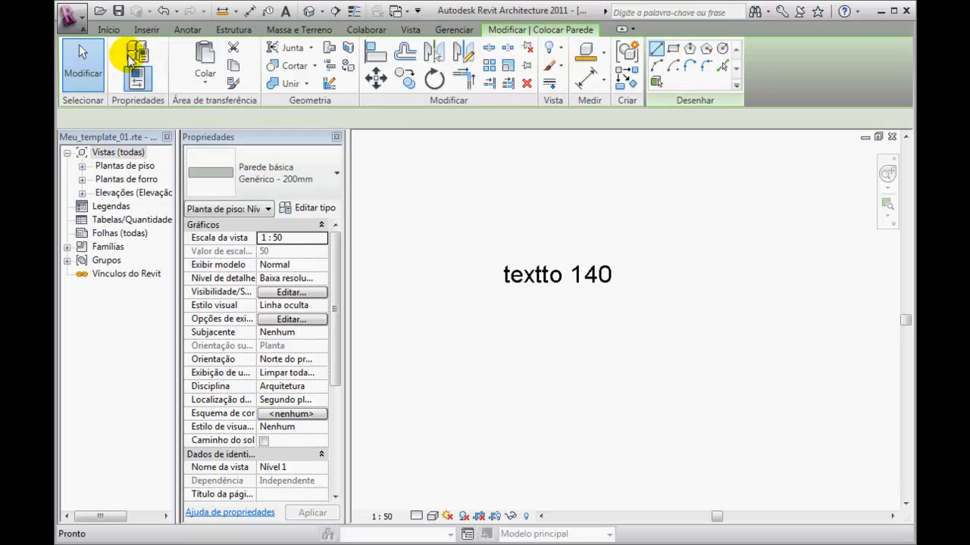
click(336, 173)
drag(429, 285, 429, 322)
click(262, 370)
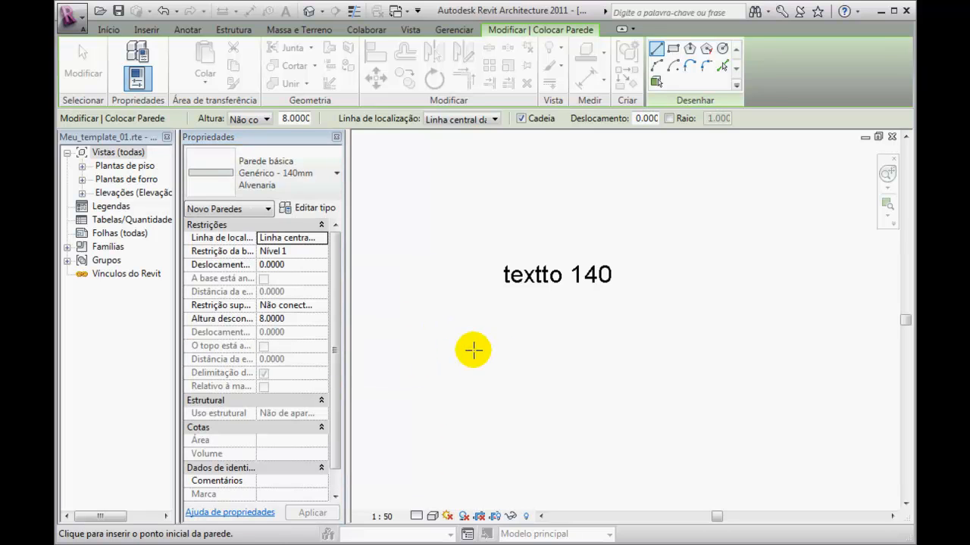
click(497, 343)
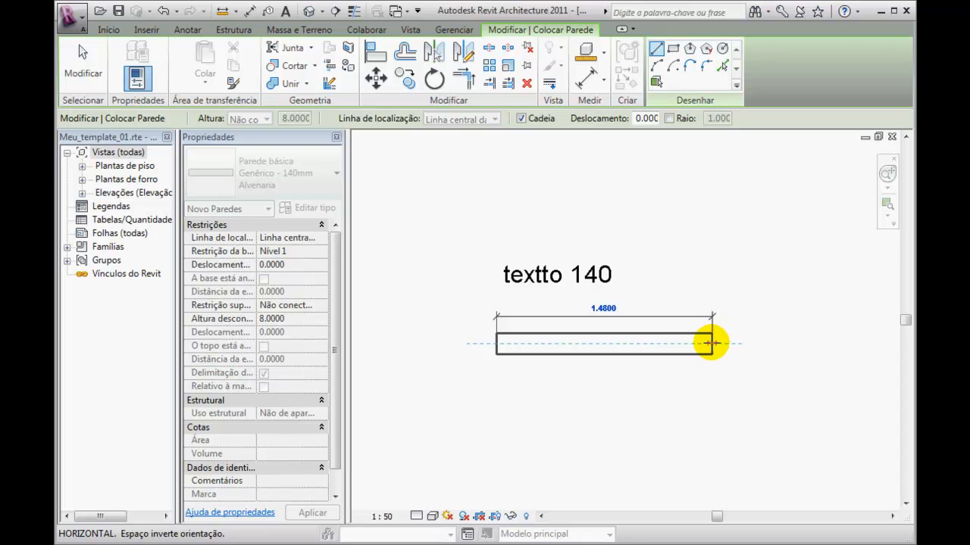
click(712, 343)
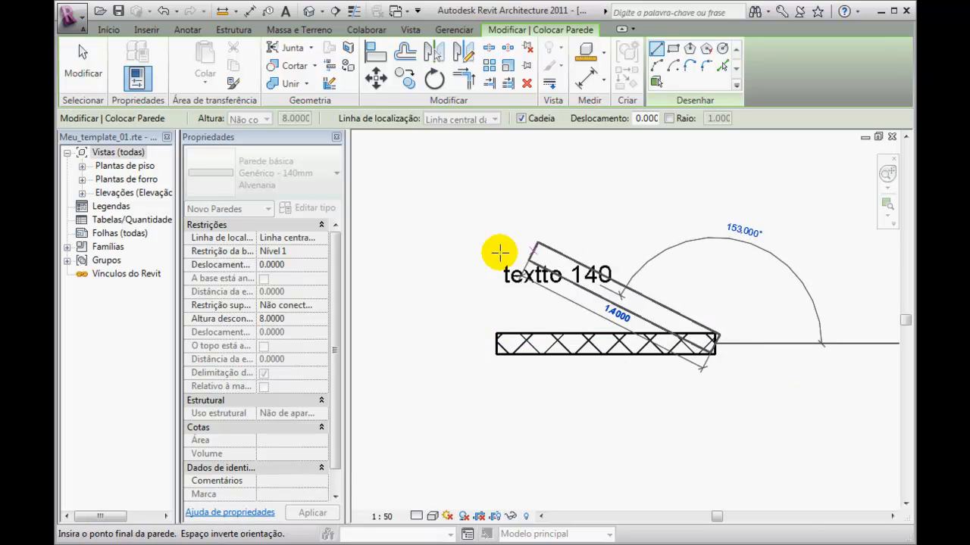
click(83, 64)
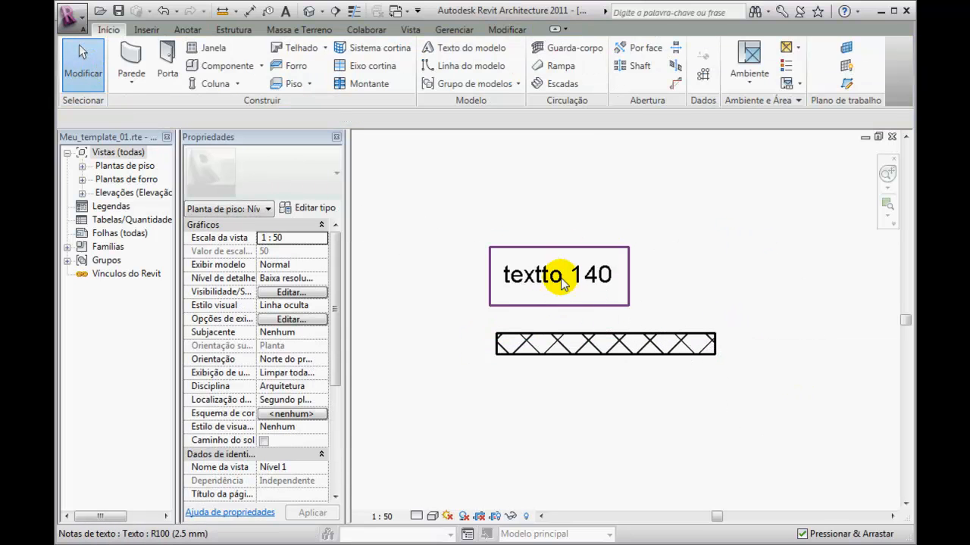
- Centre the "textto 140" note above the wall and set the view scale to 1:100
drag(562, 280, 606, 297)
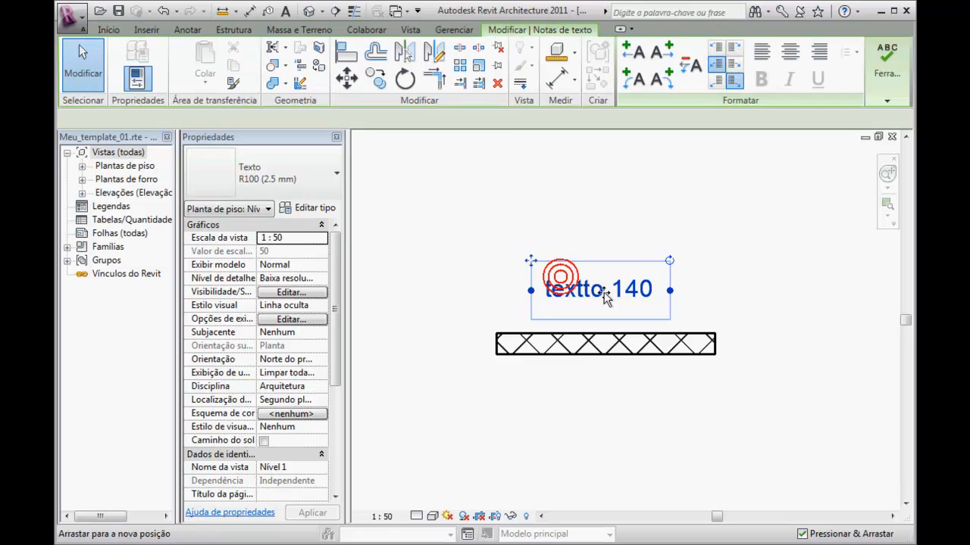
click(492, 197)
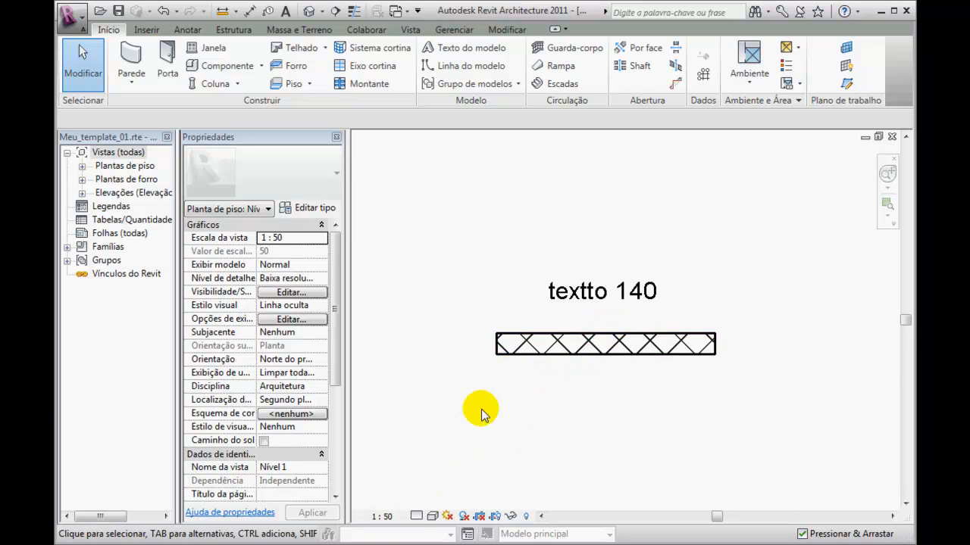
click(386, 516)
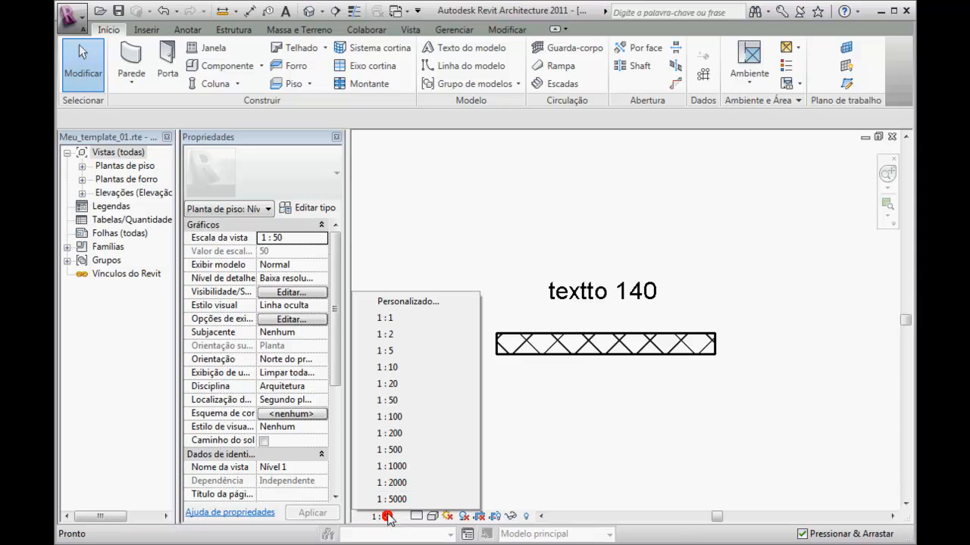
click(415, 416)
scroll(523, 270, up, 10)
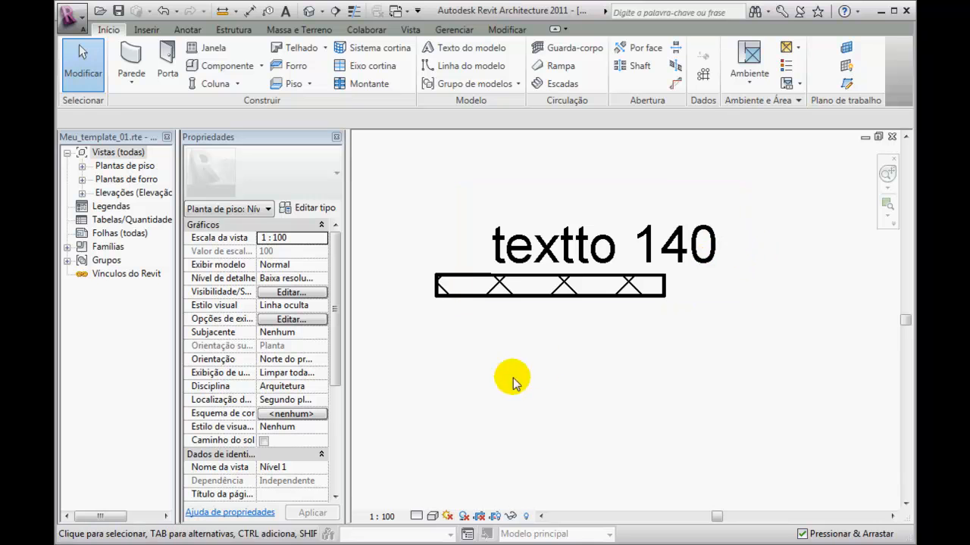
scroll(606, 356, down, 3)
drag(572, 297, 540, 259)
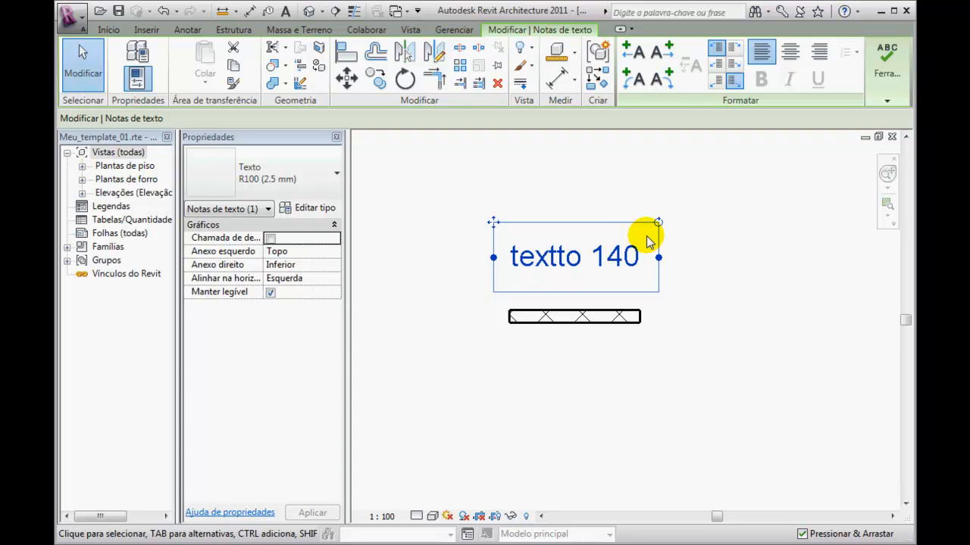
- Delete the "textto 140" note and set the wall's length to 2 m
key(Delete)
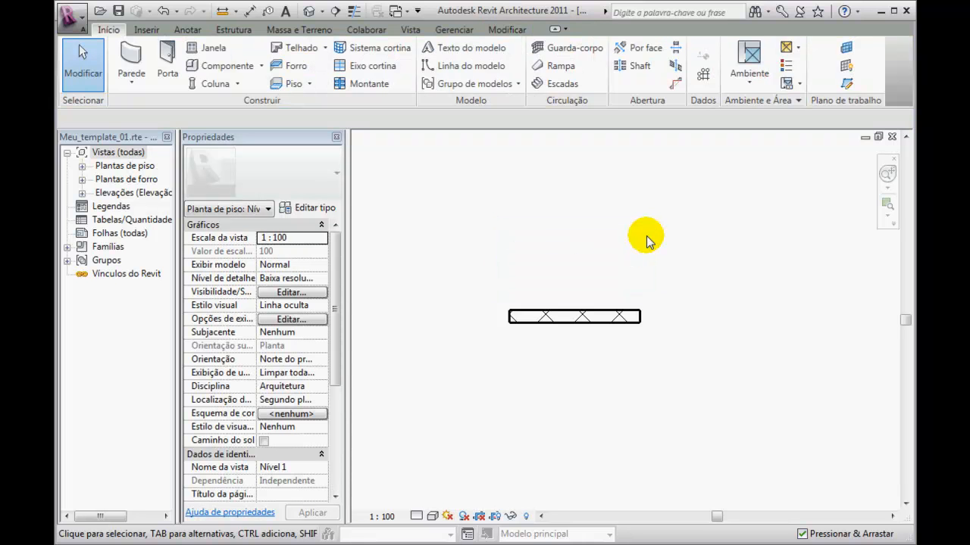
click(617, 313)
click(578, 272)
text(2)
key(Return)
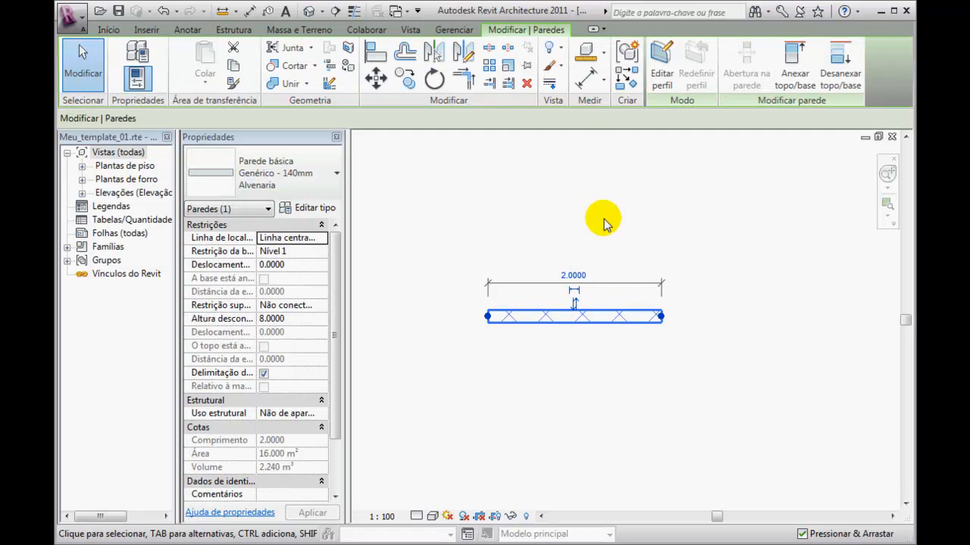
click(603, 216)
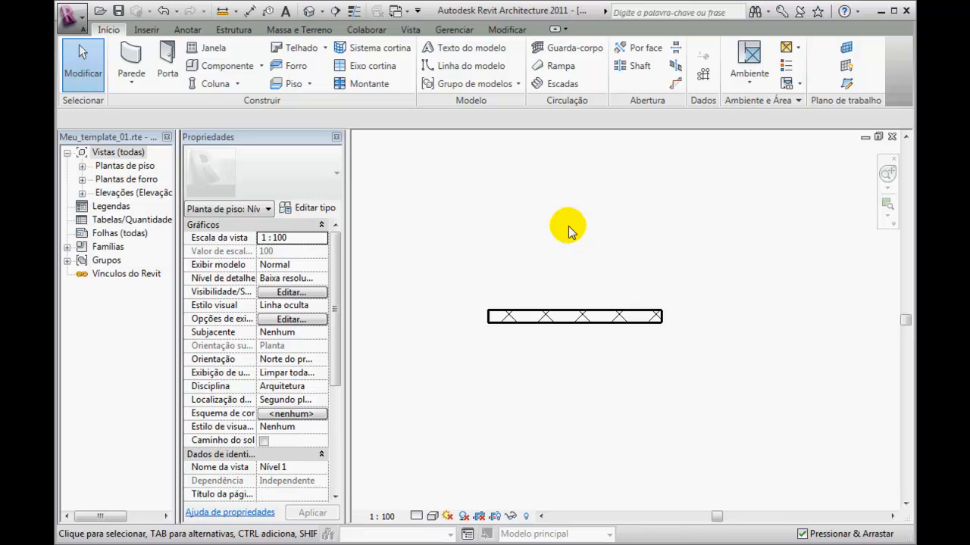
- Check the linear format in the project units and cancel without changing anything
key(u)
key(n)
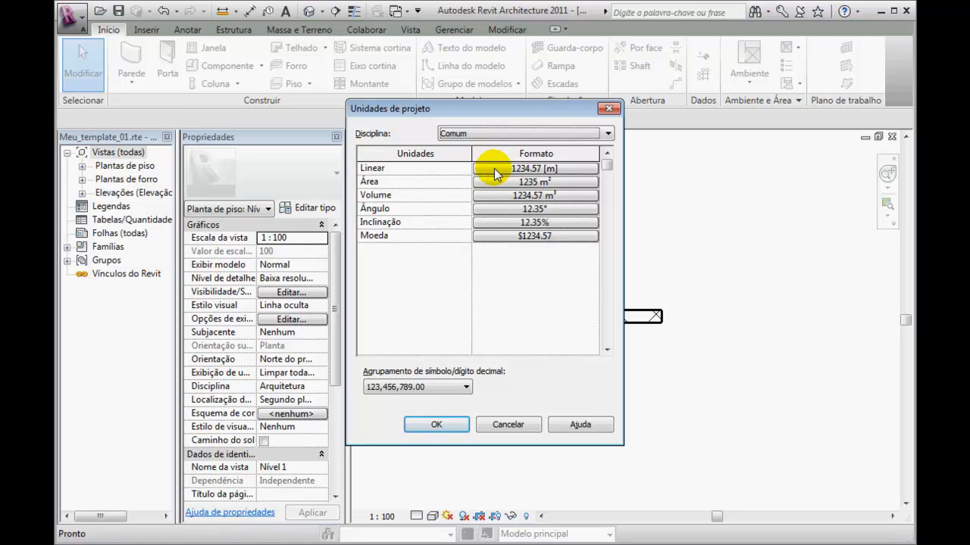
click(507, 425)
click(581, 208)
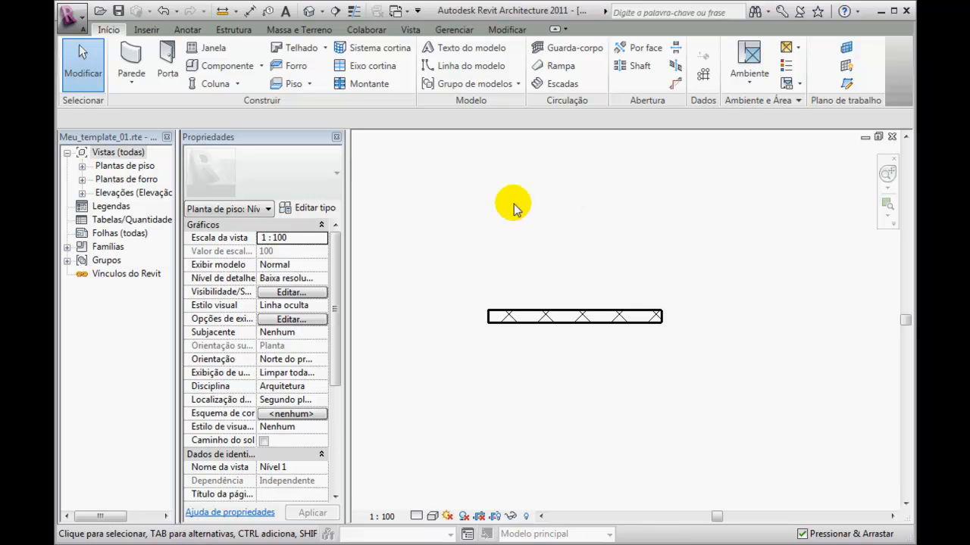
- Place an aligned dimension of the wall's full length above it, using wall faces as the reference preference
click(188, 31)
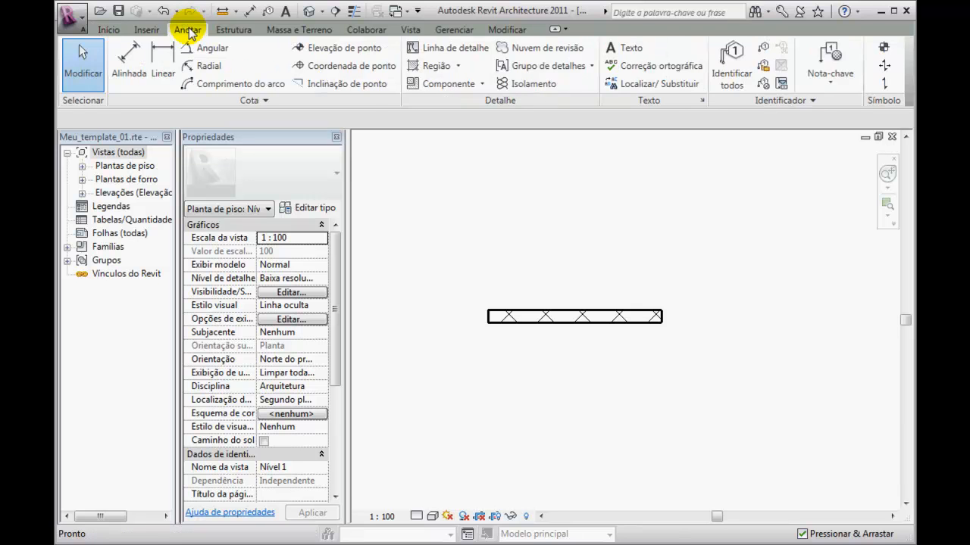
click(131, 56)
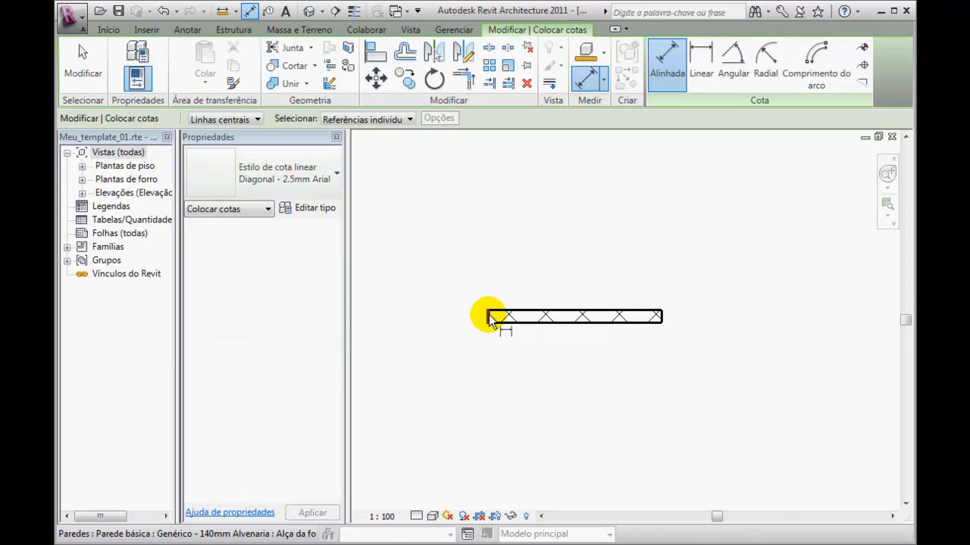
click(256, 120)
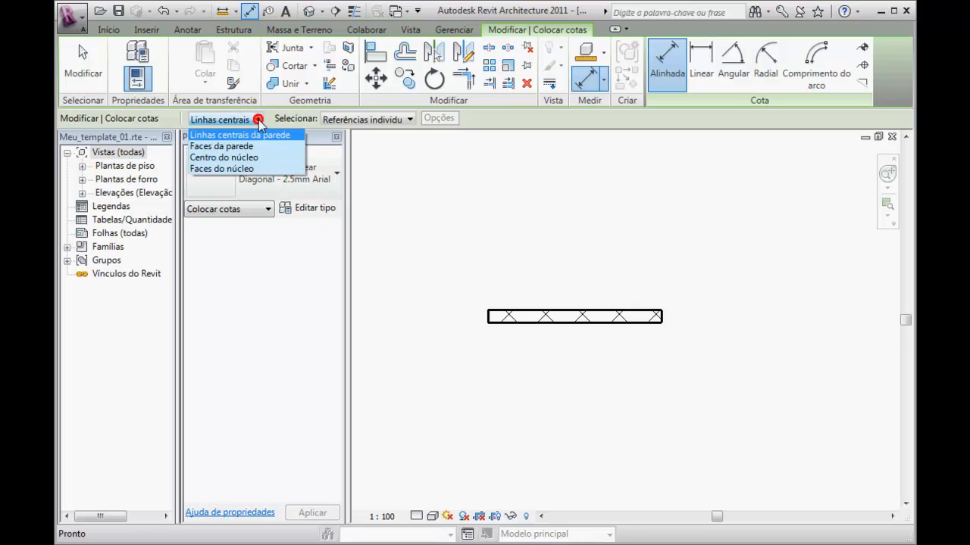
click(258, 147)
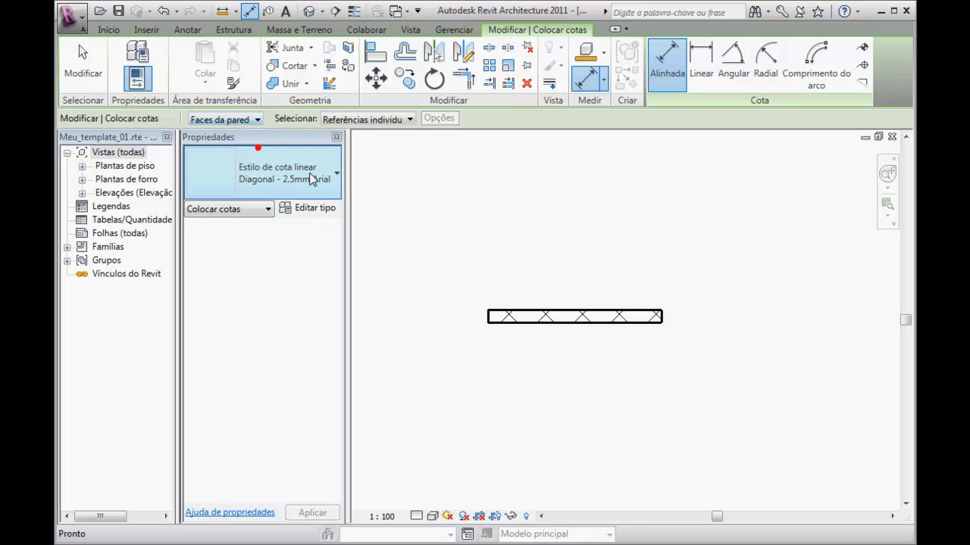
click(487, 316)
click(660, 318)
click(650, 256)
click(645, 240)
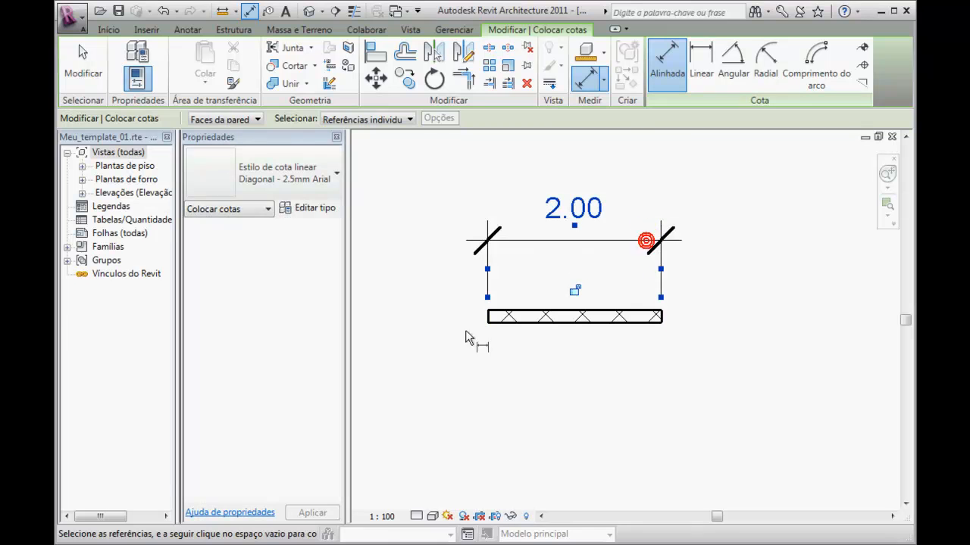
- Set the view scale to 1:50 and leave the dimension command
click(387, 518)
click(391, 401)
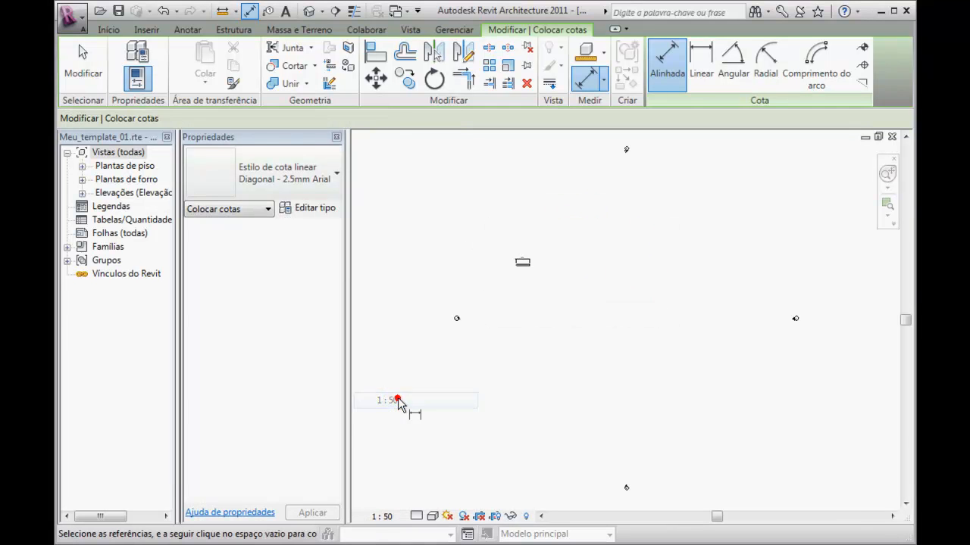
scroll(530, 249, up, 5)
middle_drag(527, 328, 678, 234)
scroll(604, 290, up, 3)
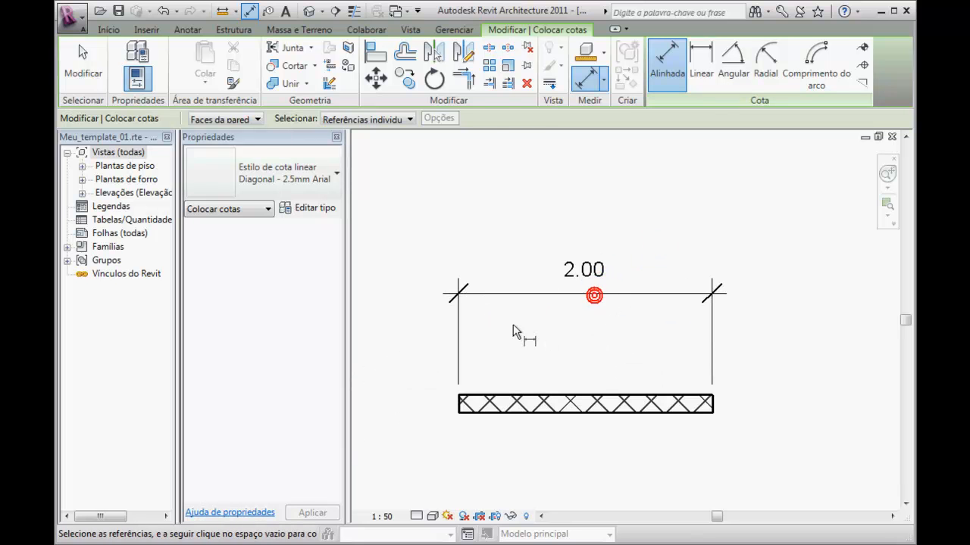
click(82, 67)
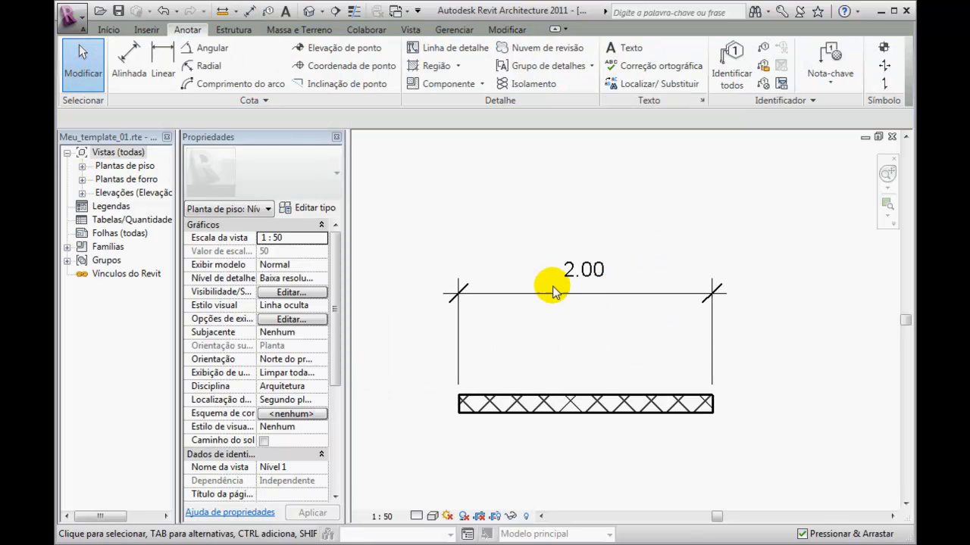
- Open the type properties of the wall's dimension and examine its graphics and text parameters, including the text size
click(556, 294)
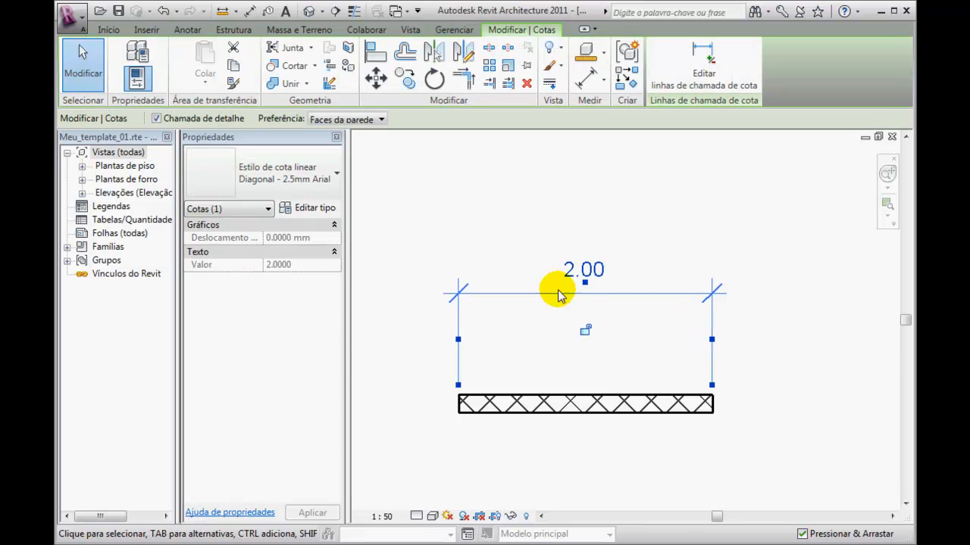
click(626, 221)
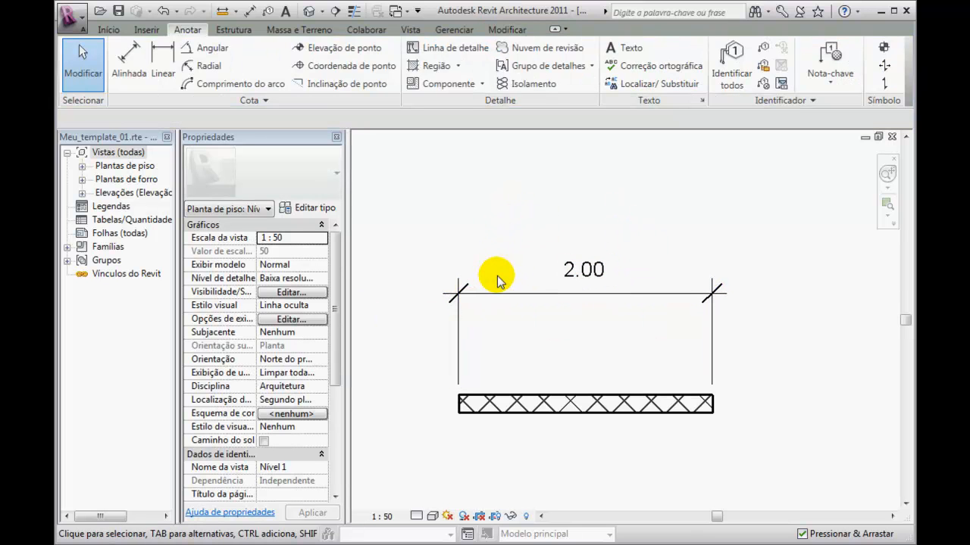
click(528, 301)
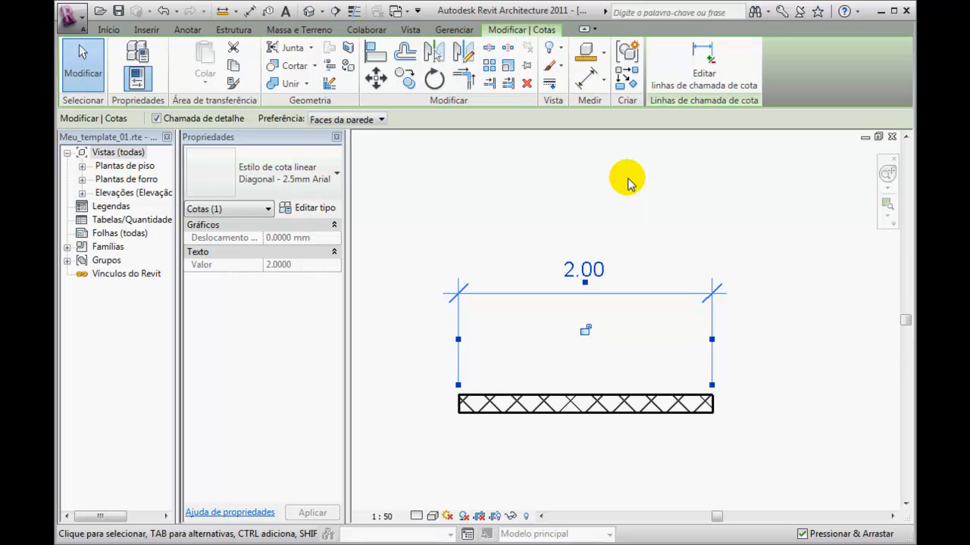
click(310, 209)
drag(535, 86, 294, 64)
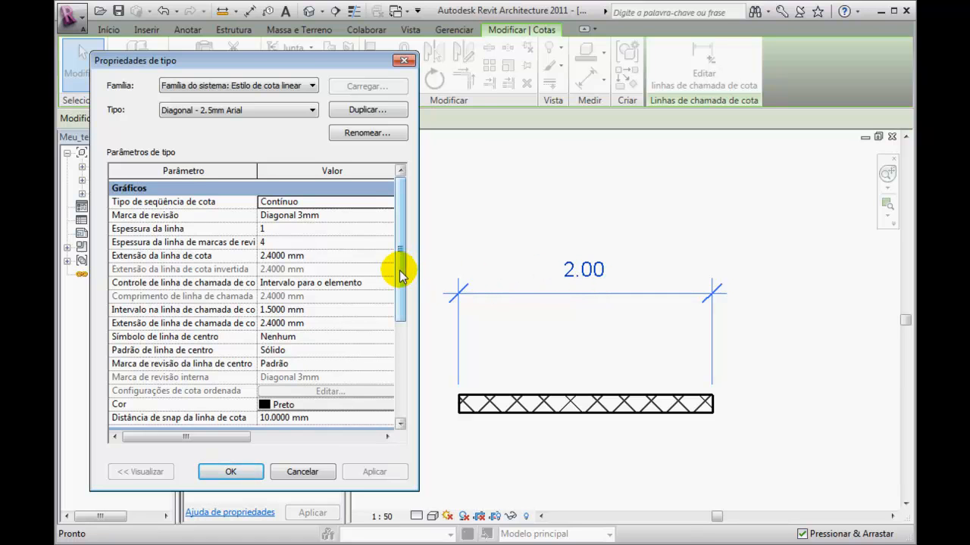
drag(401, 277, 403, 381)
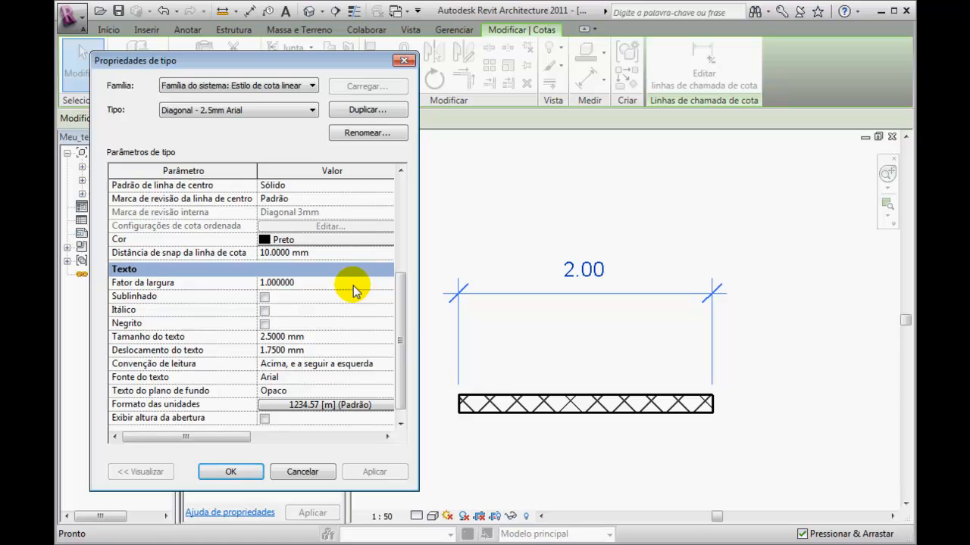
click(318, 336)
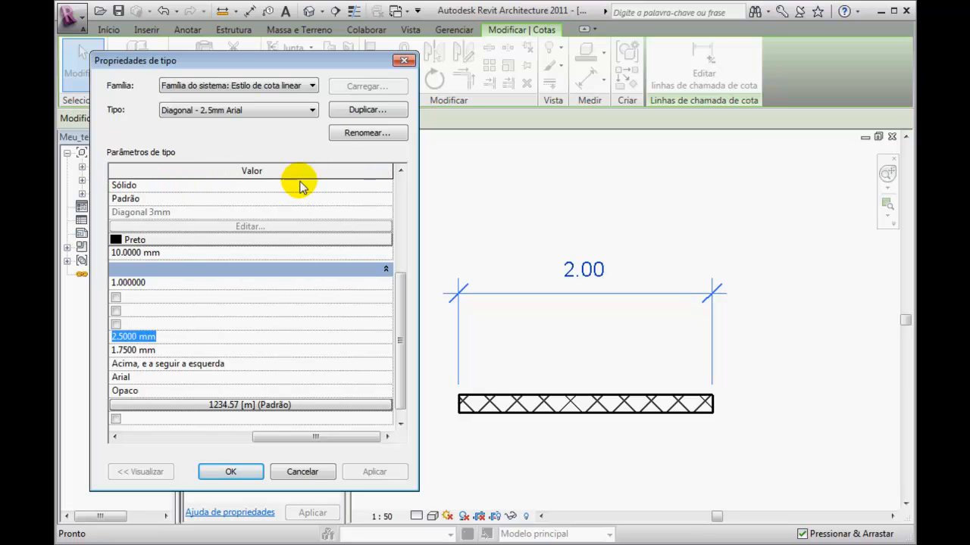
drag(309, 439, 386, 303)
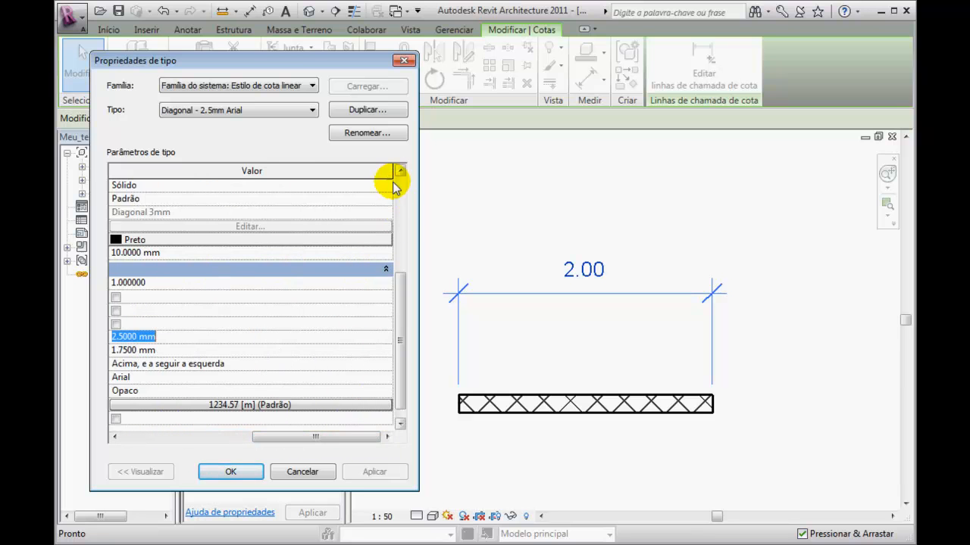
- Adjust the column widths of the dimension's type parameter list and examine the text parameters, including size, offset and reading convention
drag(391, 173, 211, 176)
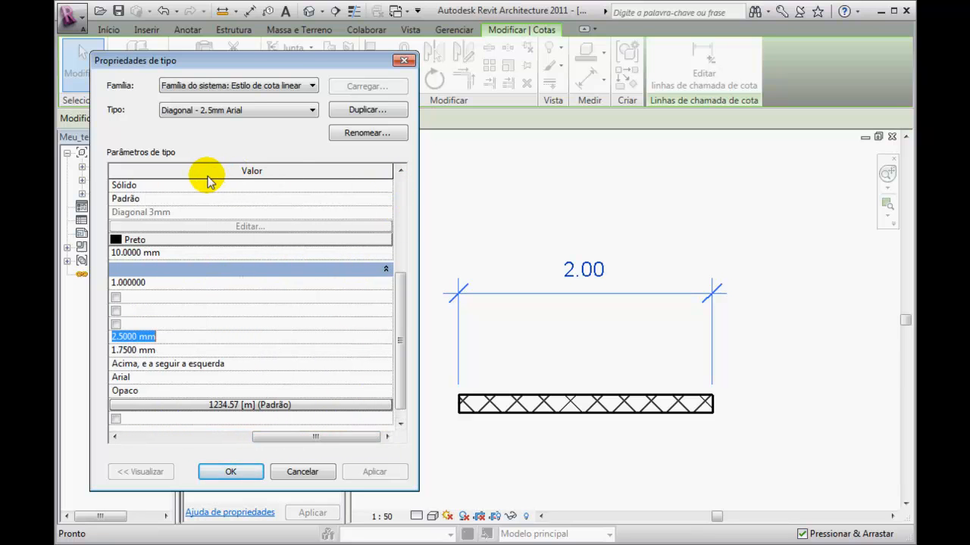
click(279, 437)
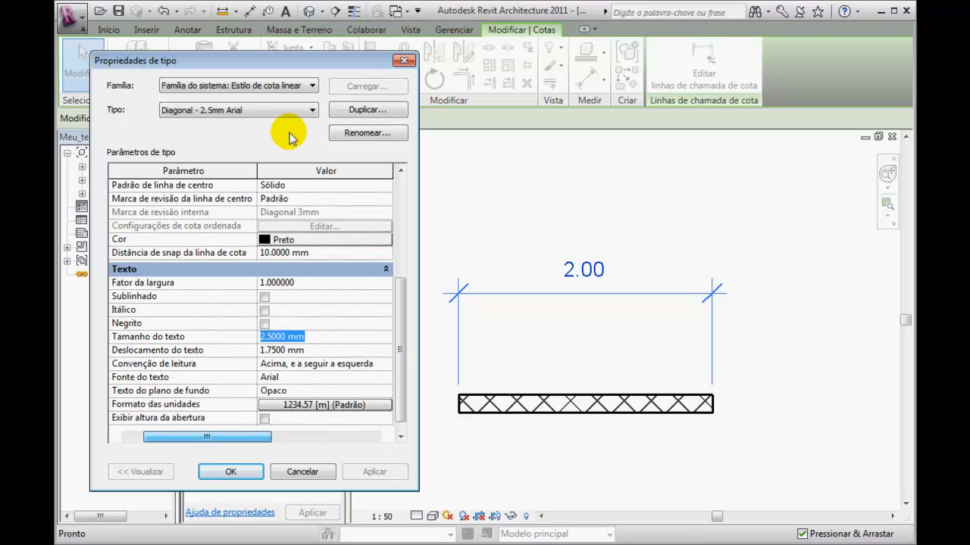
drag(256, 170, 206, 170)
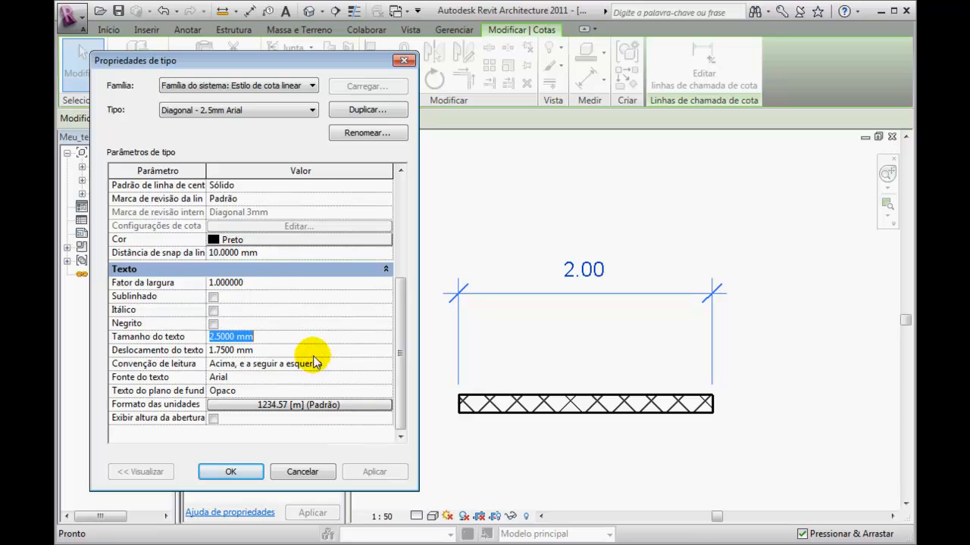
click(261, 340)
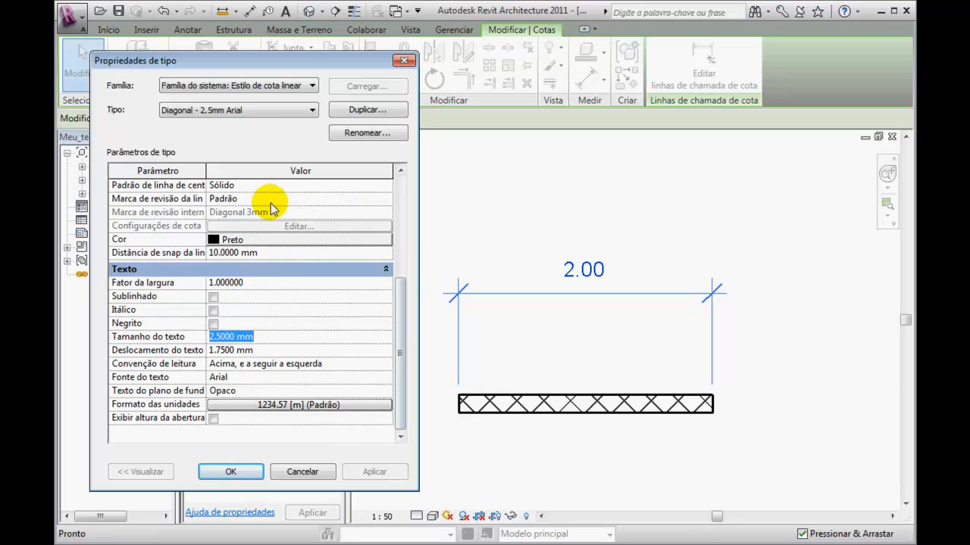
click(286, 365)
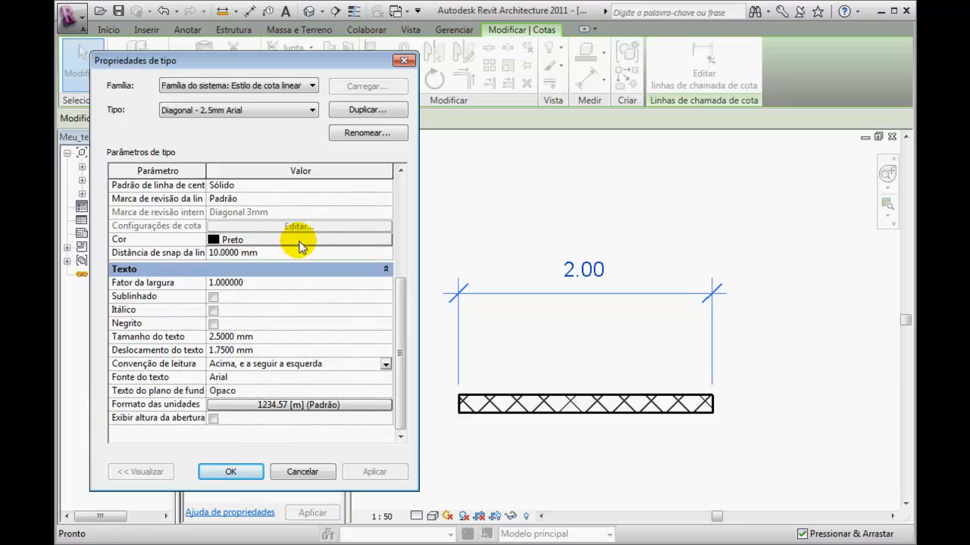
drag(205, 172, 271, 172)
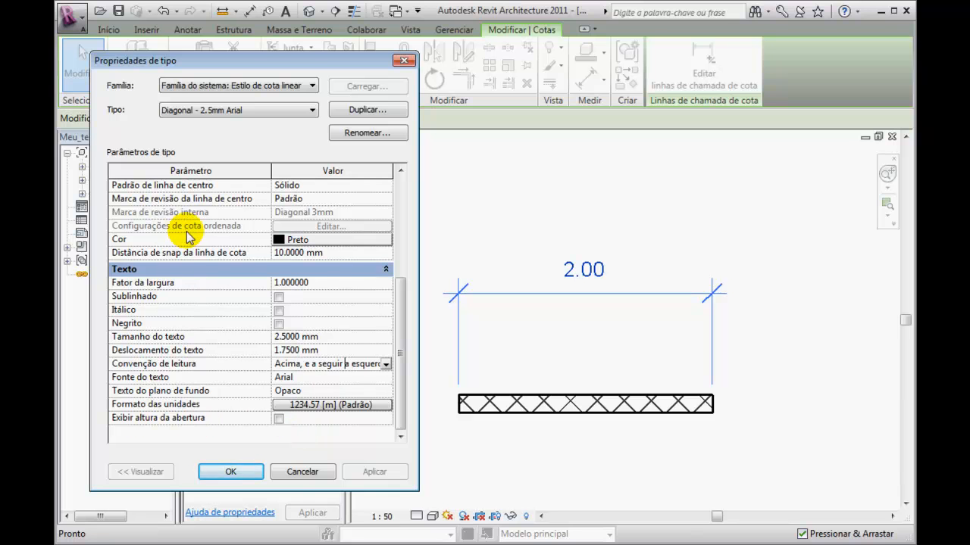
click(322, 259)
double_click(322, 351)
click(341, 366)
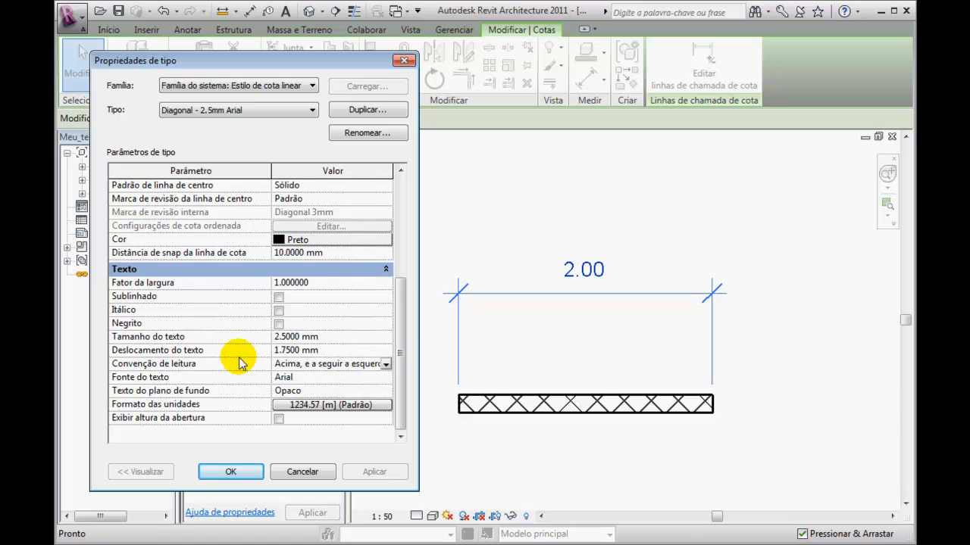
click(291, 282)
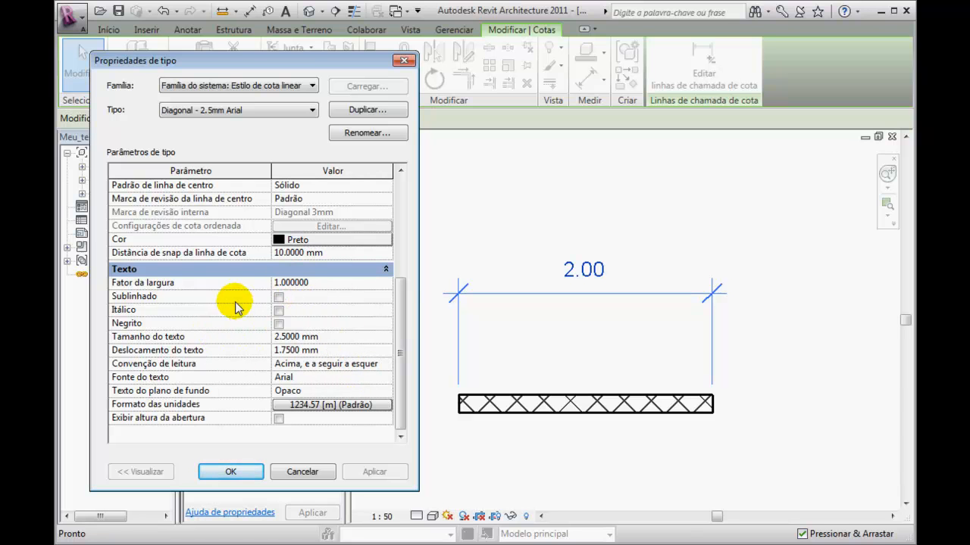
- Set the dimension type's text size to 2 mm and apply it to the wall's dimension
click(155, 337)
click(287, 337)
key(BackSpace)
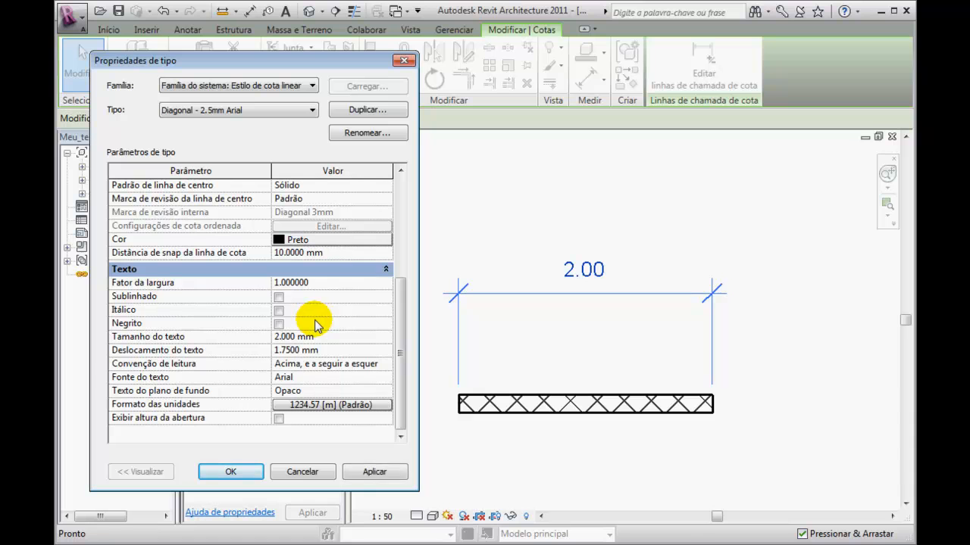
click(379, 471)
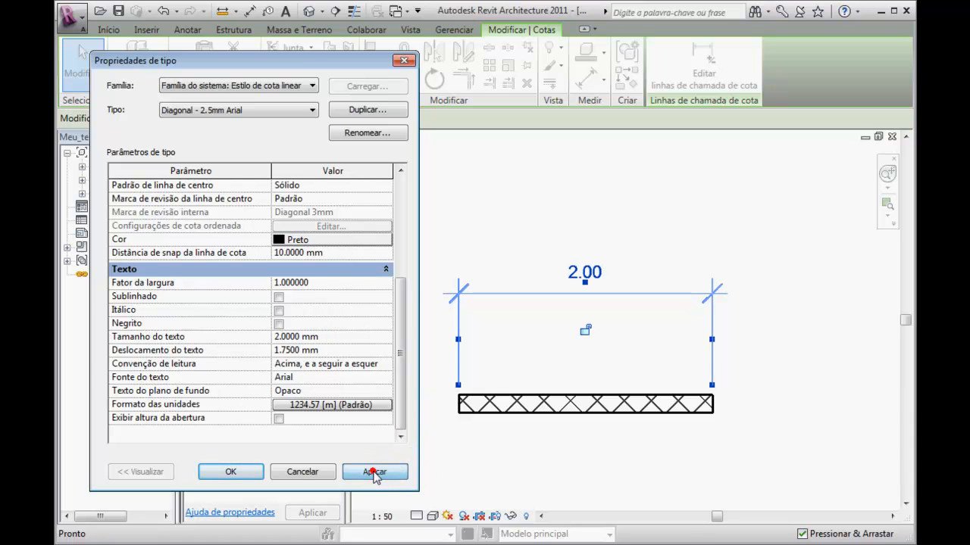
click(629, 219)
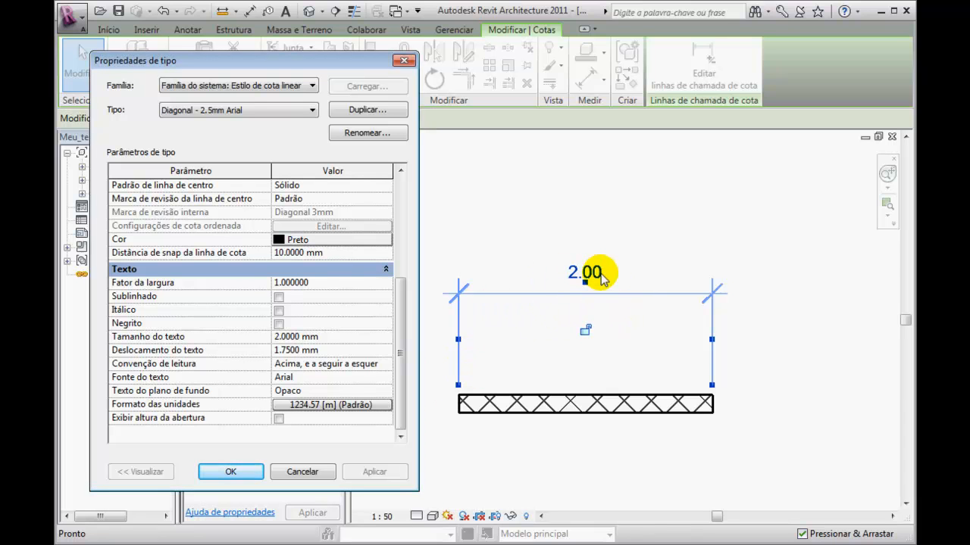
- Set the dimension type's text offset to 1 mm and apply the change
click(329, 350)
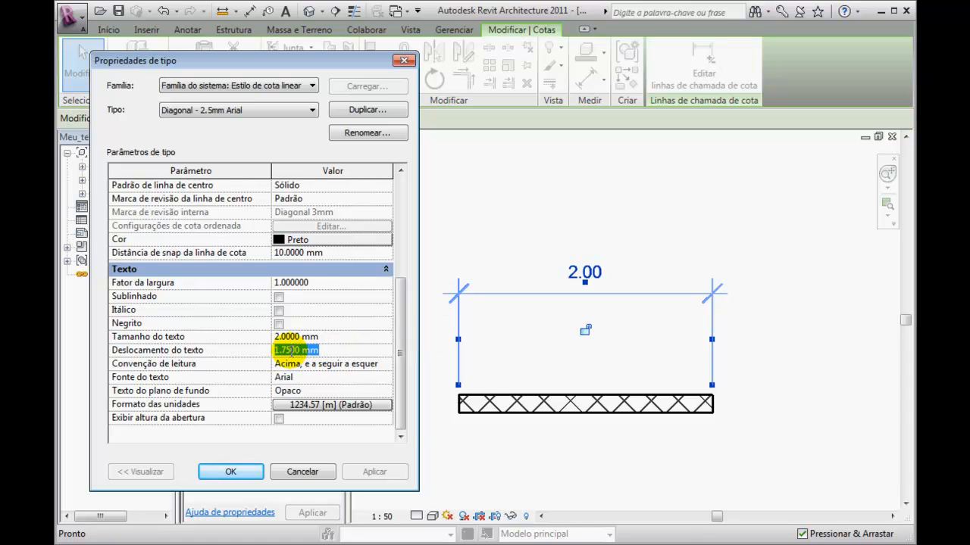
click(292, 351)
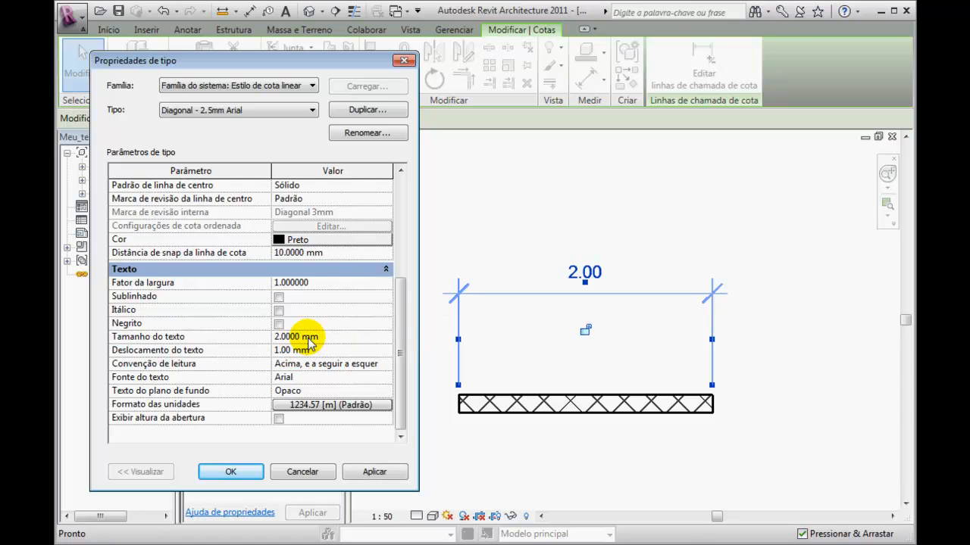
click(374, 472)
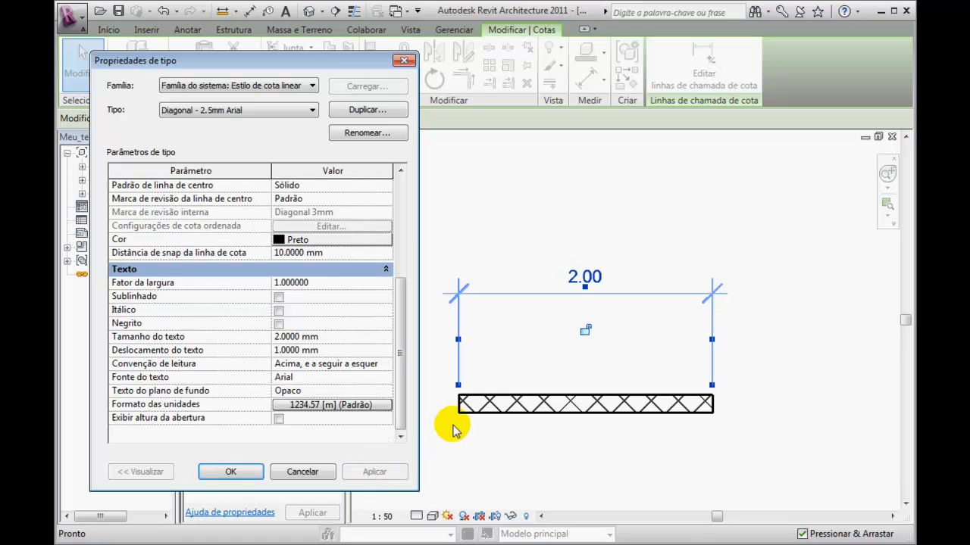
click(796, 350)
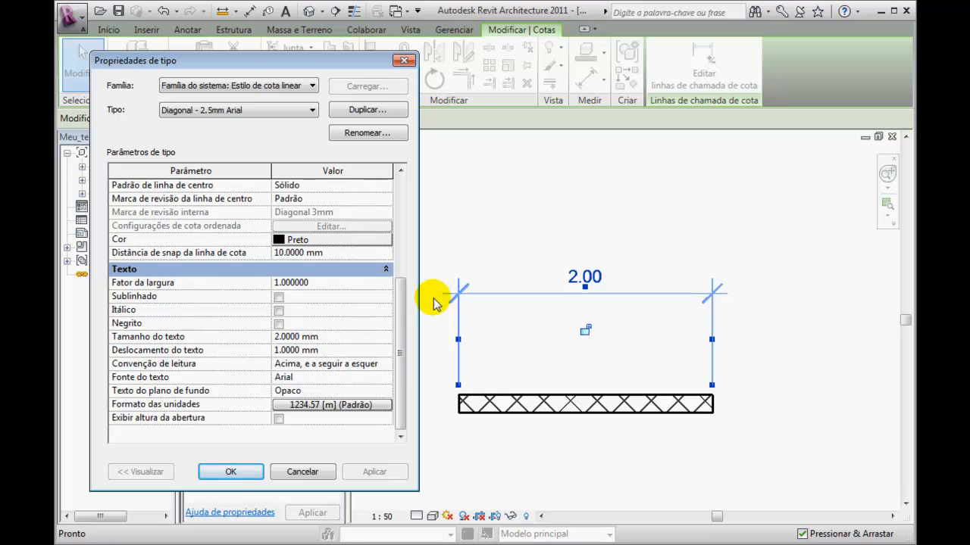
- Examine the tick mark options offered for the dimension type without choosing a different one
drag(397, 314, 402, 212)
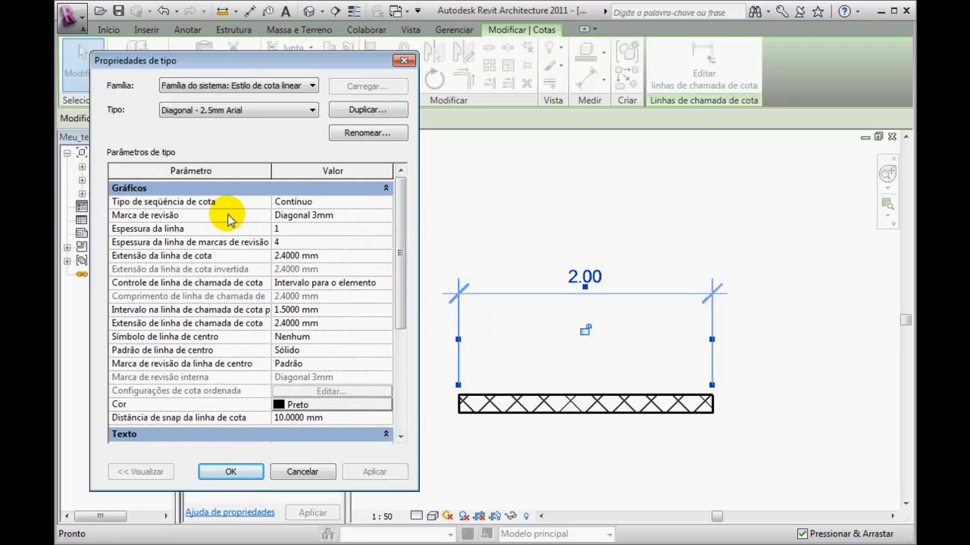
click(322, 215)
click(386, 216)
click(387, 218)
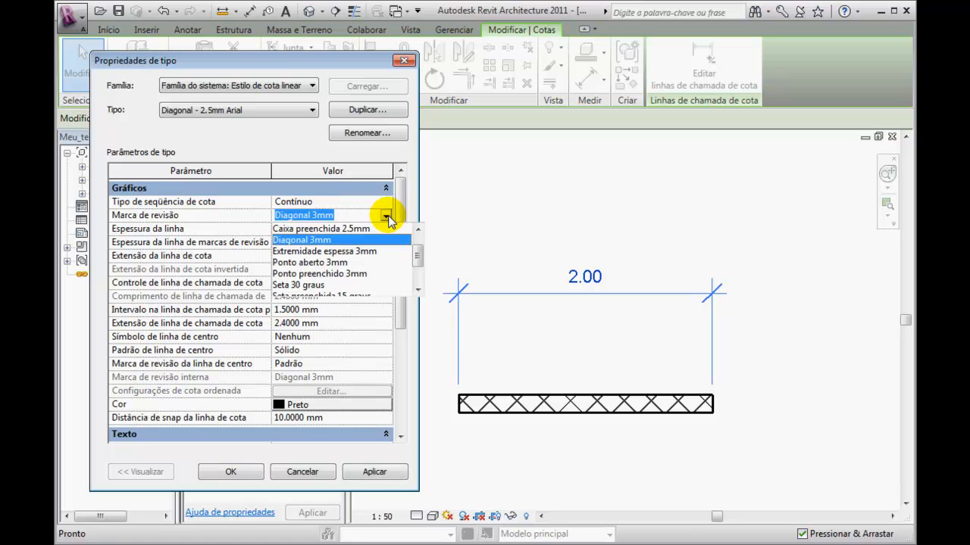
drag(418, 256, 417, 190)
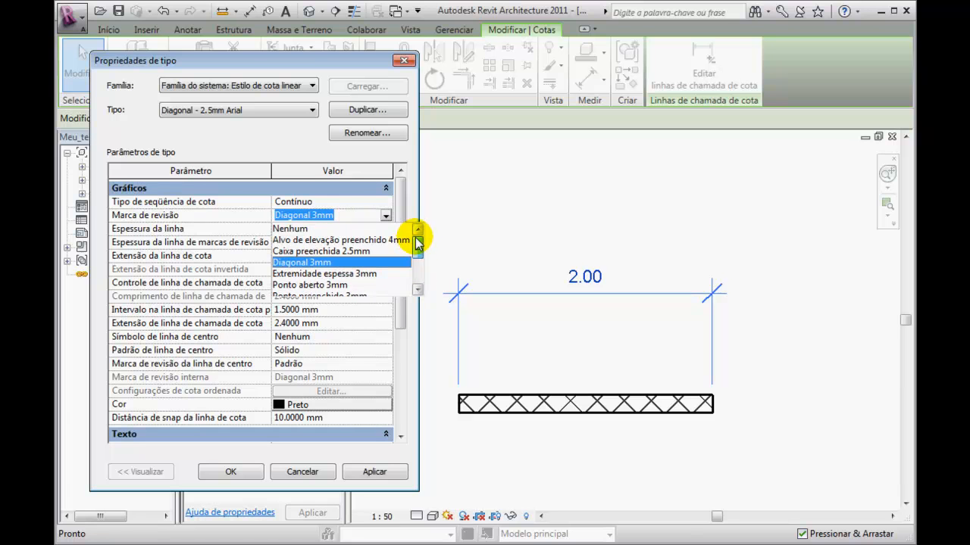
click(336, 156)
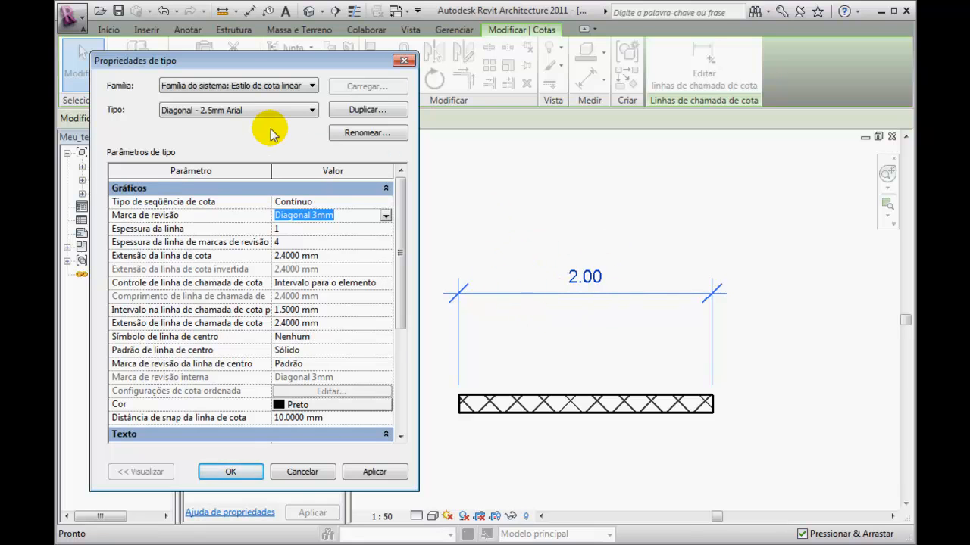
- Duplicate the dimension type as Padrão Cadnorma, assign it to the wall's dimension and deselect the dimension
click(368, 110)
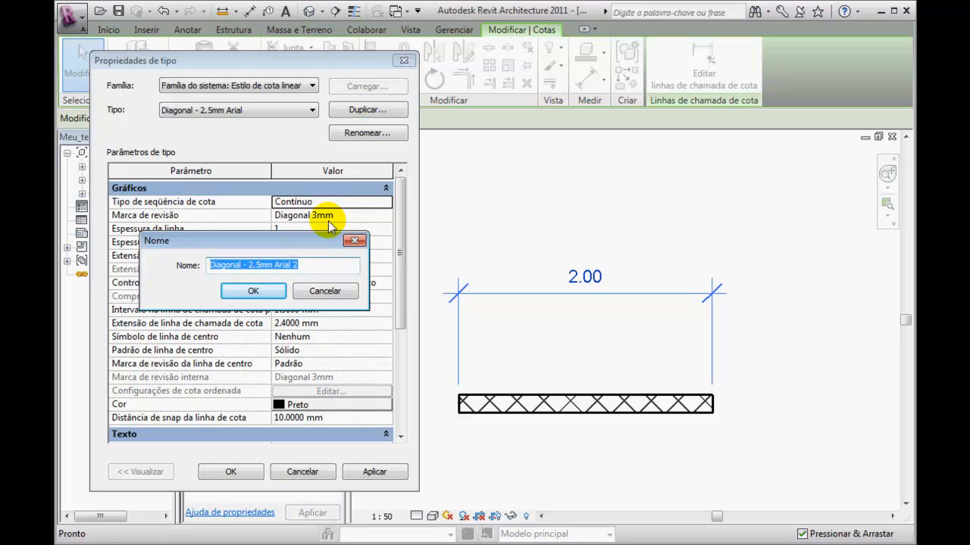
click(321, 294)
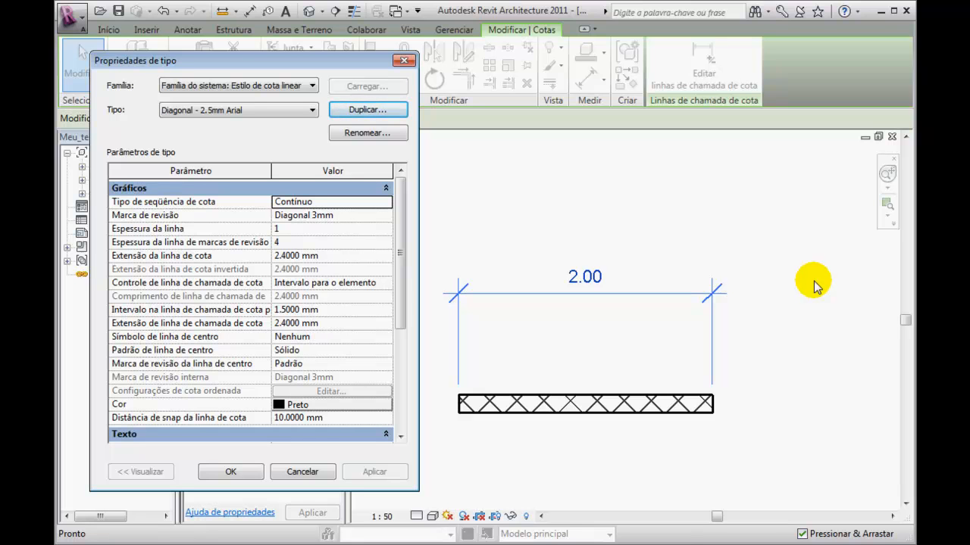
click(366, 110)
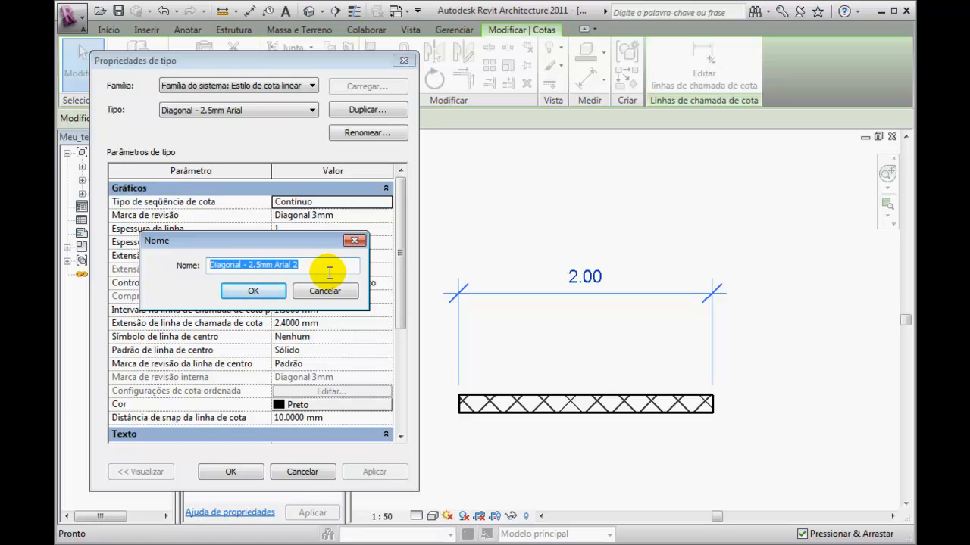
text(Pa)
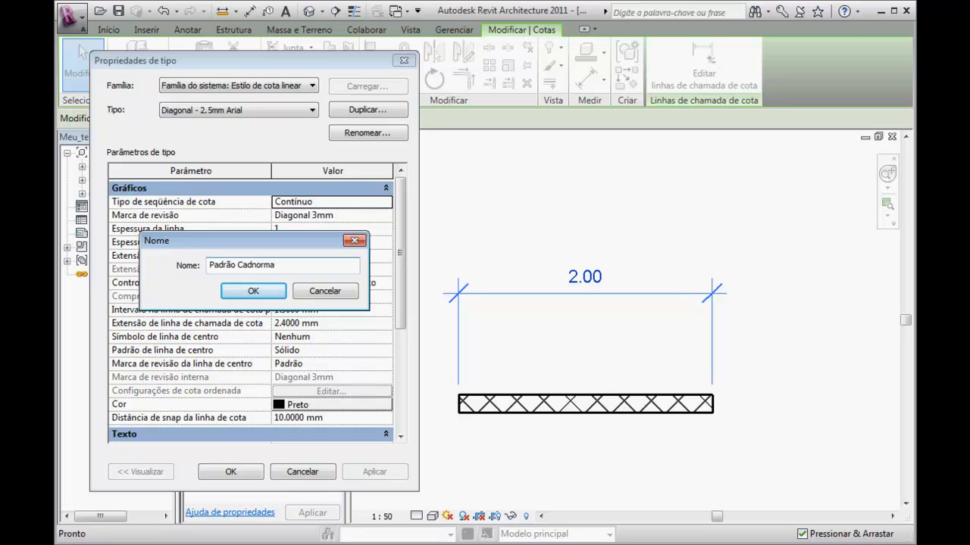
text(drão Cadnorma)
click(253, 291)
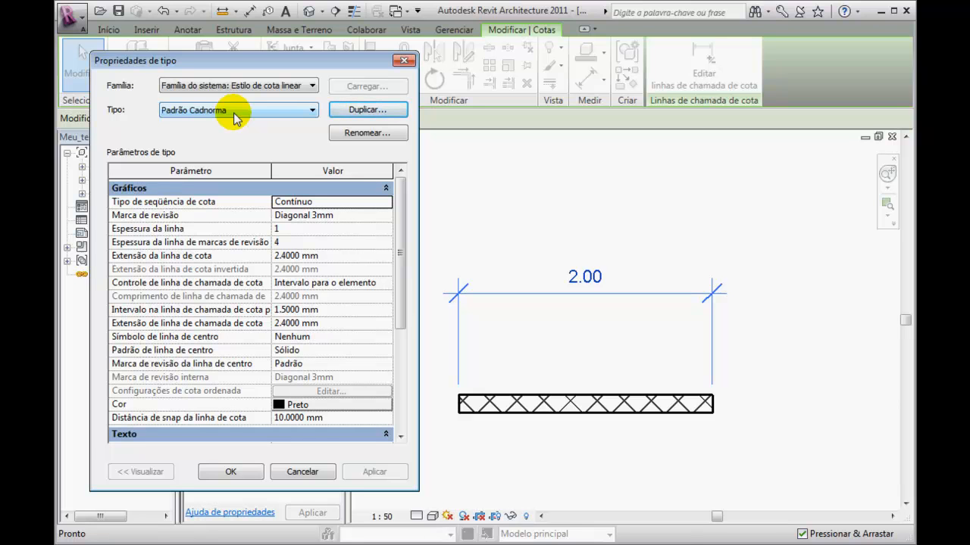
click(370, 110)
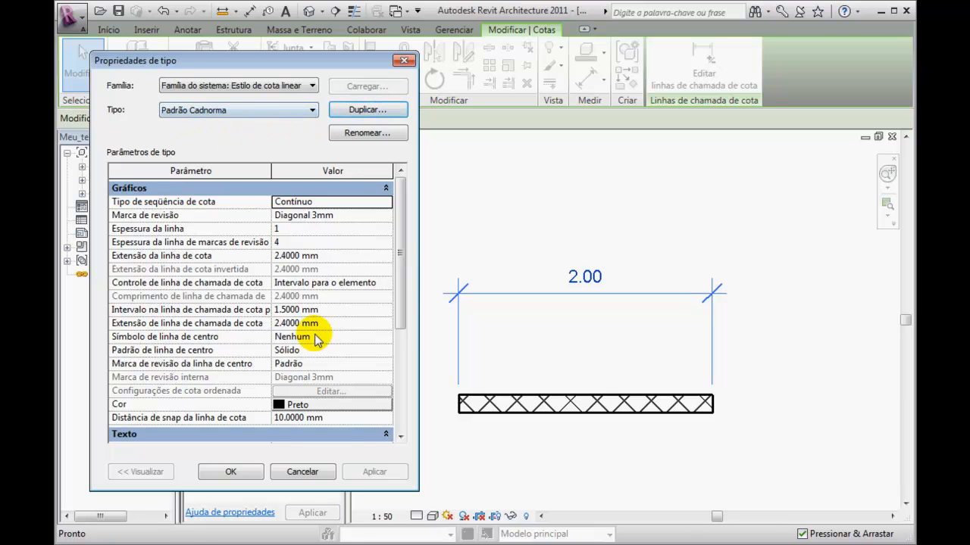
drag(404, 263, 405, 368)
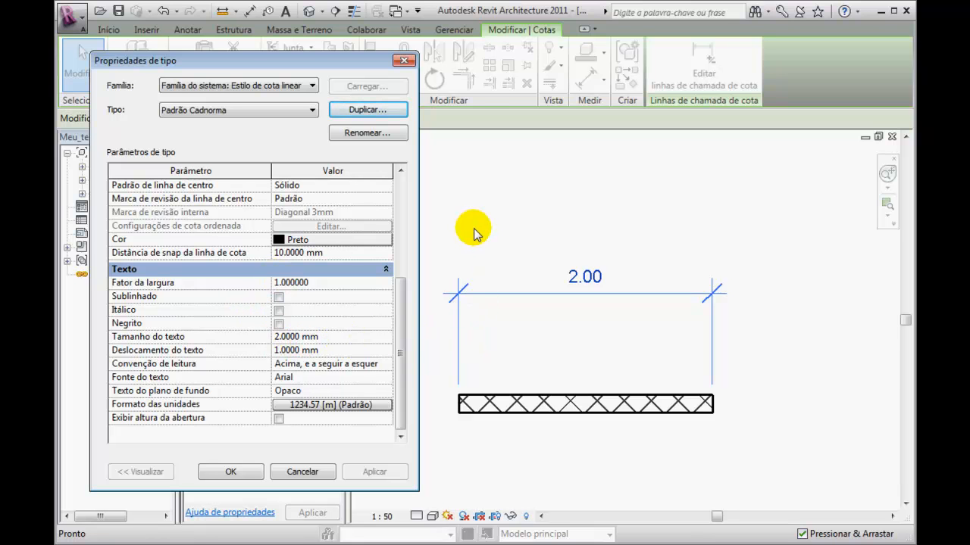
click(232, 471)
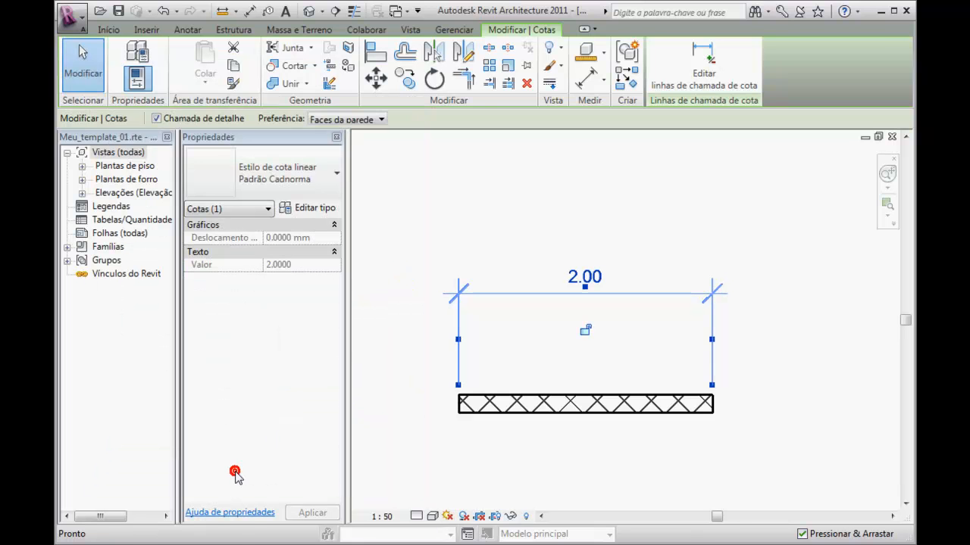
click(500, 224)
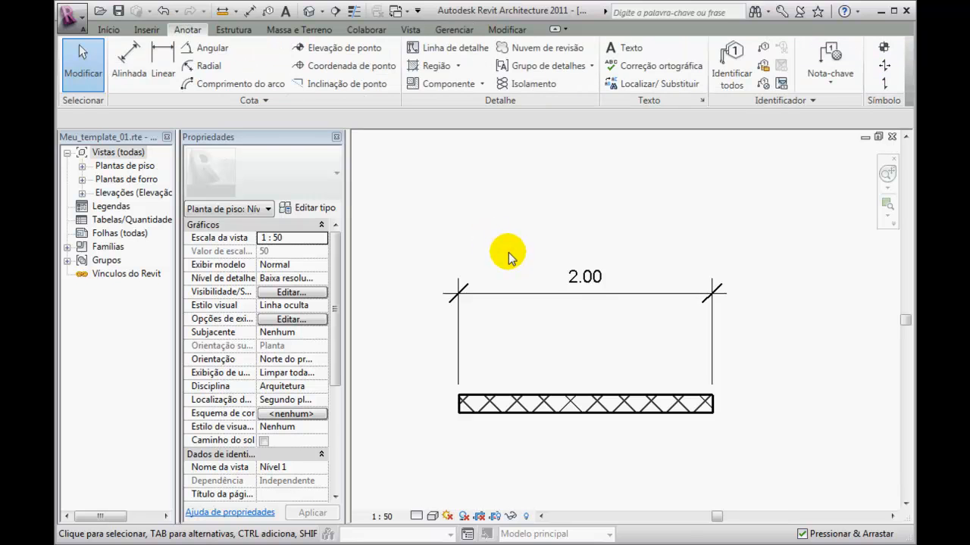
- Duplicate the Diagonal 3mm arrowhead type under the name Diagonal 2mm
click(459, 30)
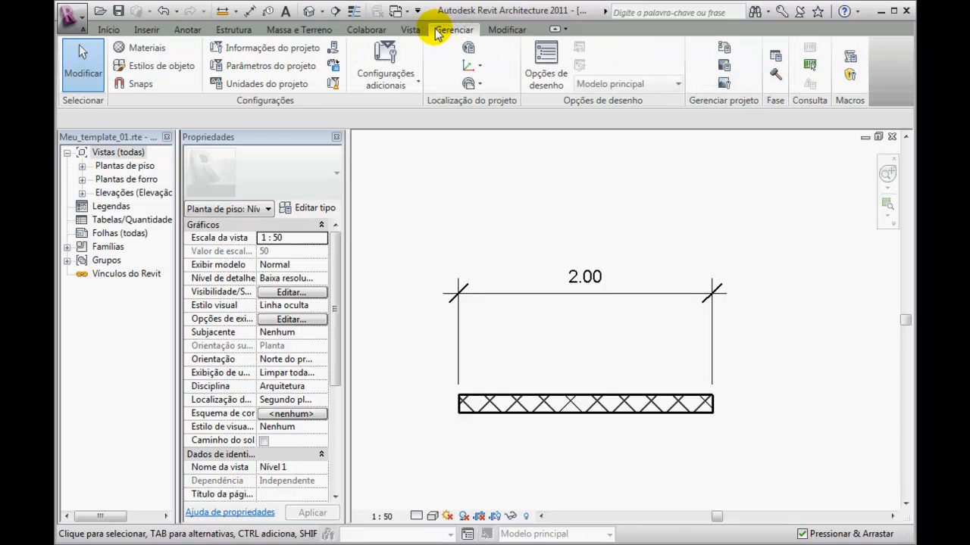
click(413, 85)
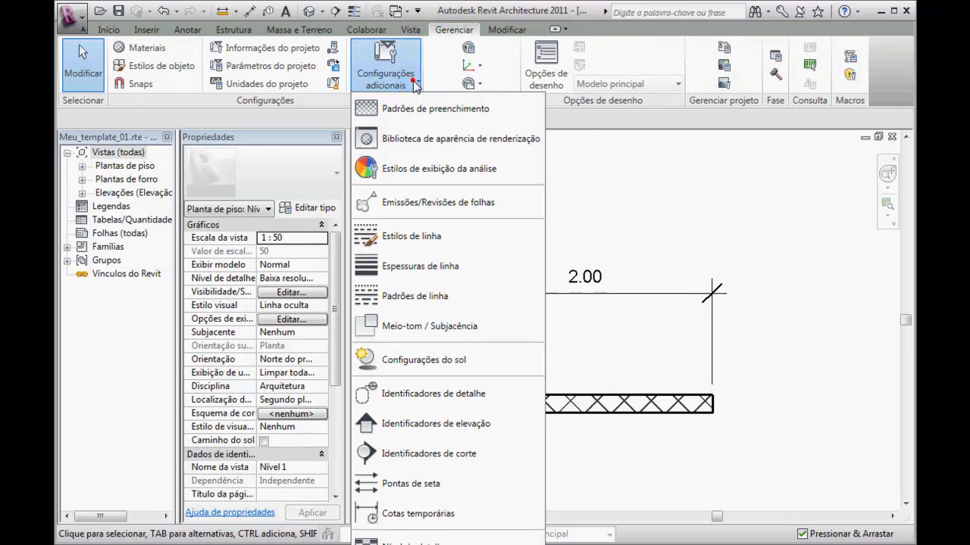
click(399, 487)
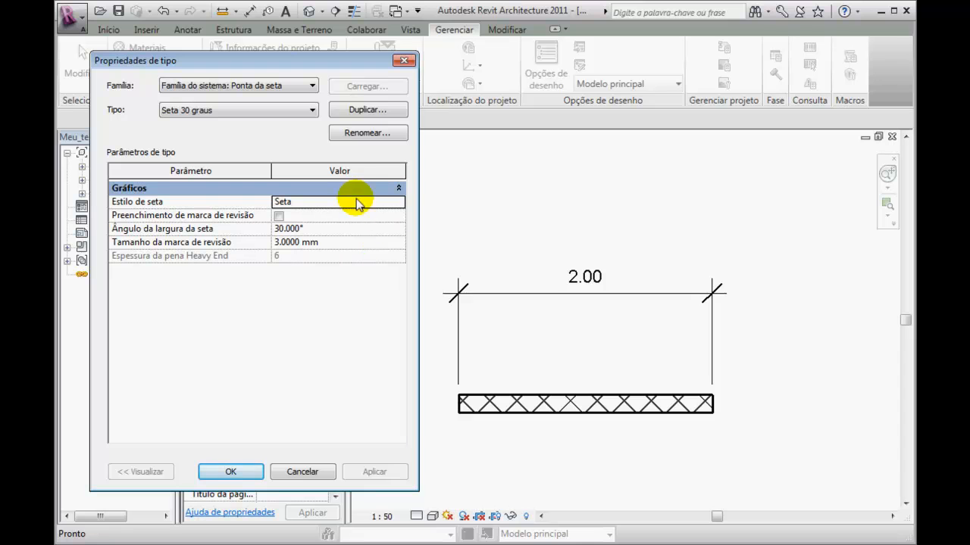
click(312, 111)
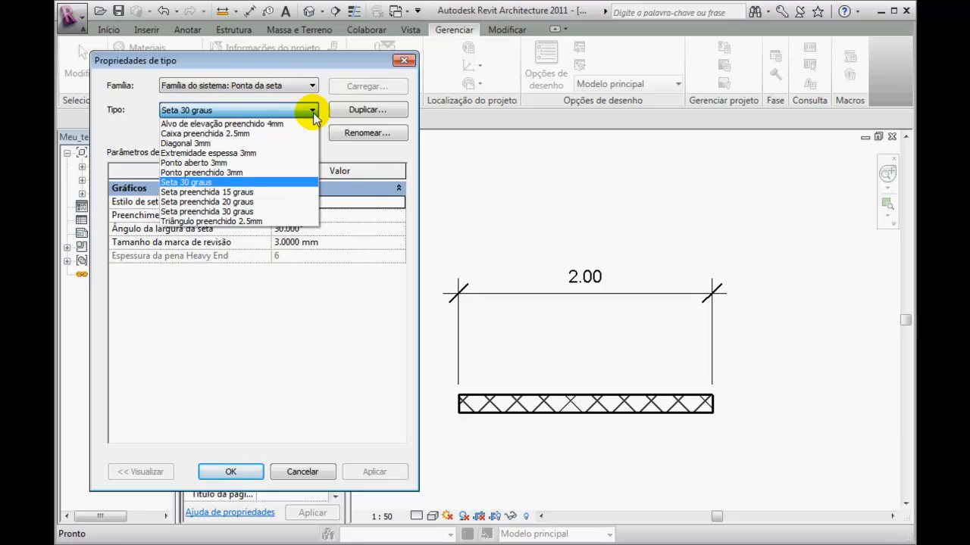
click(199, 143)
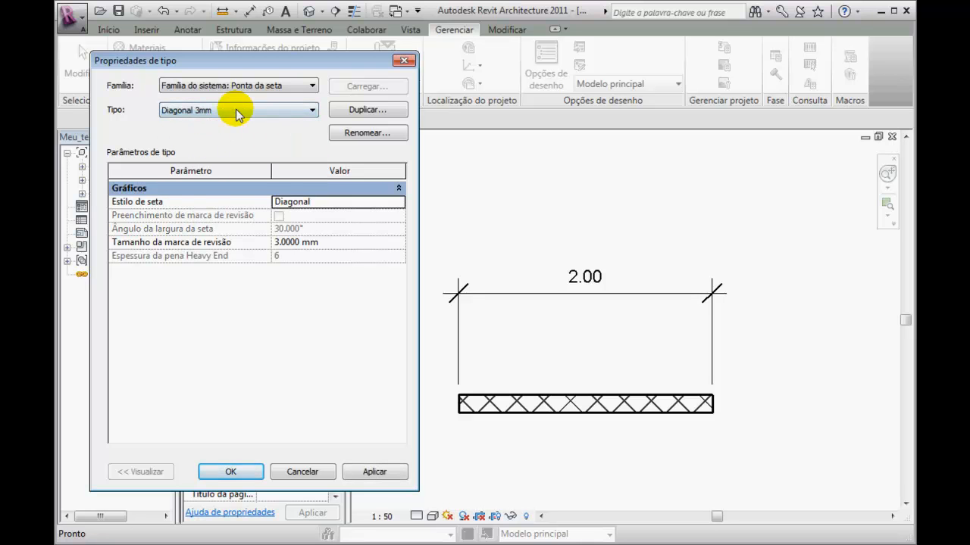
click(376, 112)
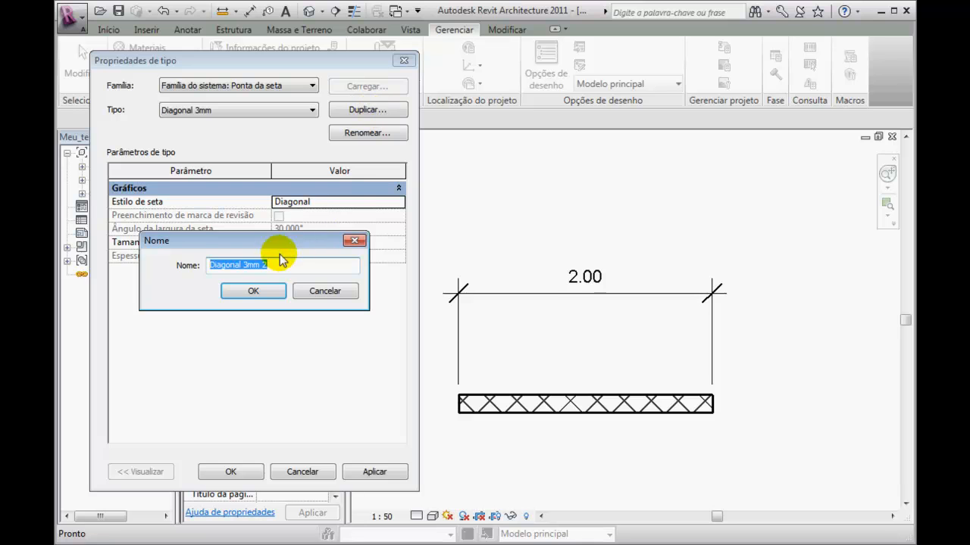
click(248, 265)
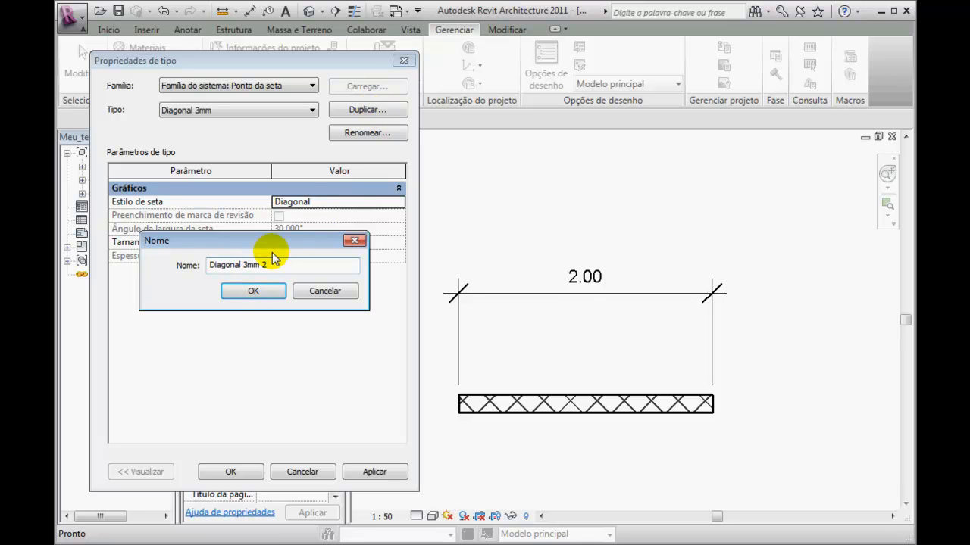
key(BackSpace)
text(2)
click(250, 293)
- Set the tick mark size of the Diagonal 2mm arrowhead type to 2 mm and accept the type properties
click(276, 242)
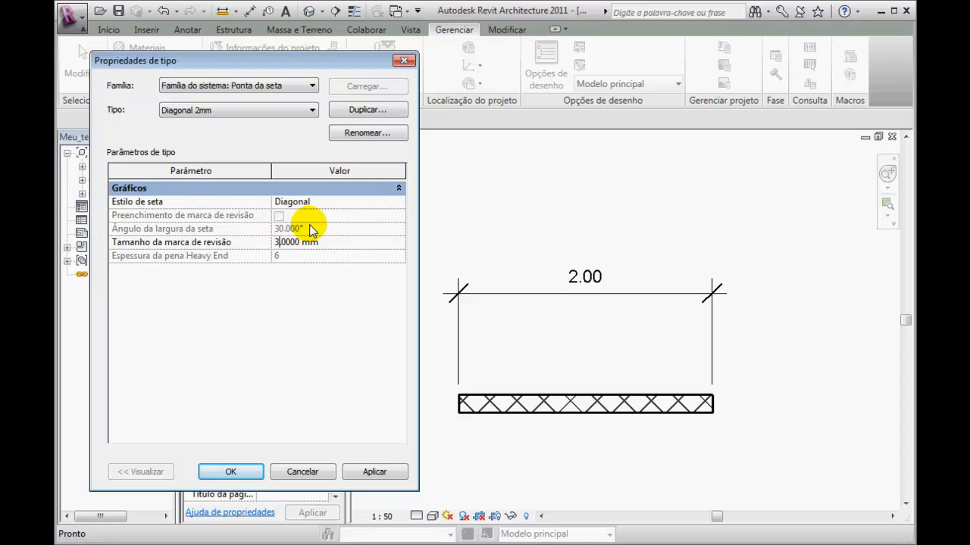
click(377, 471)
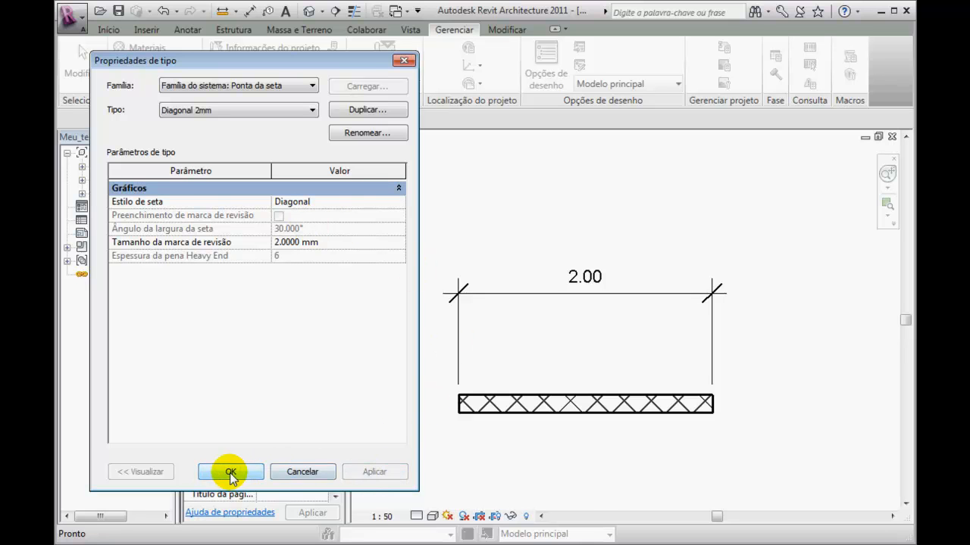
click(231, 472)
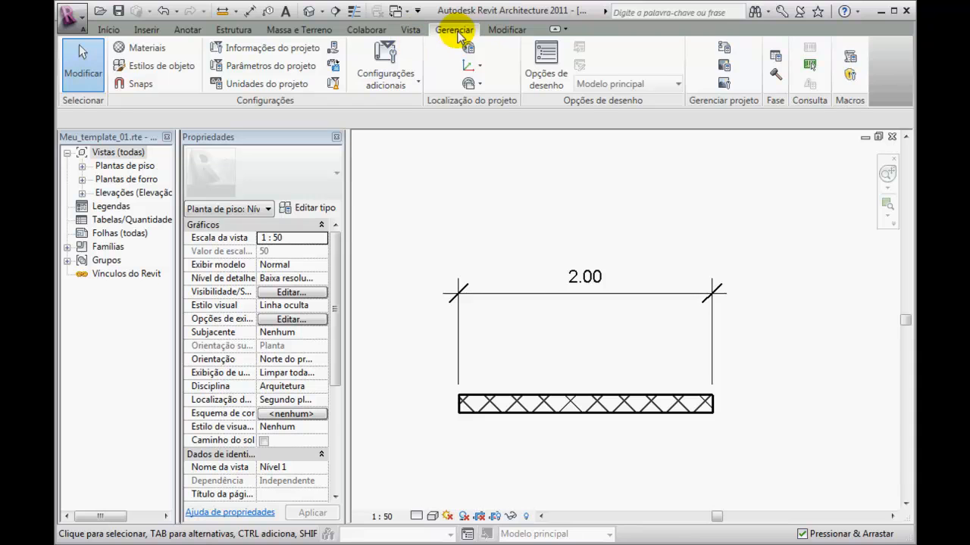
click(384, 85)
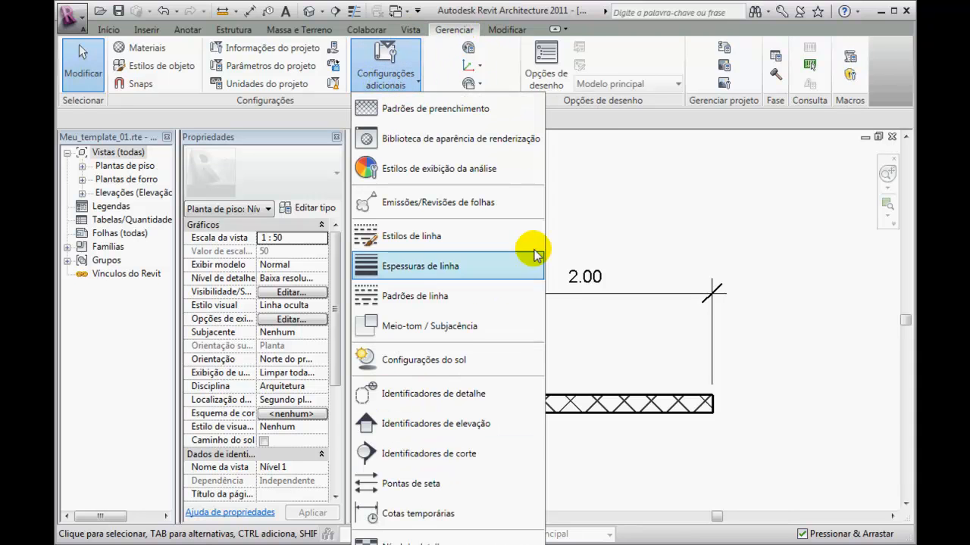
click(588, 218)
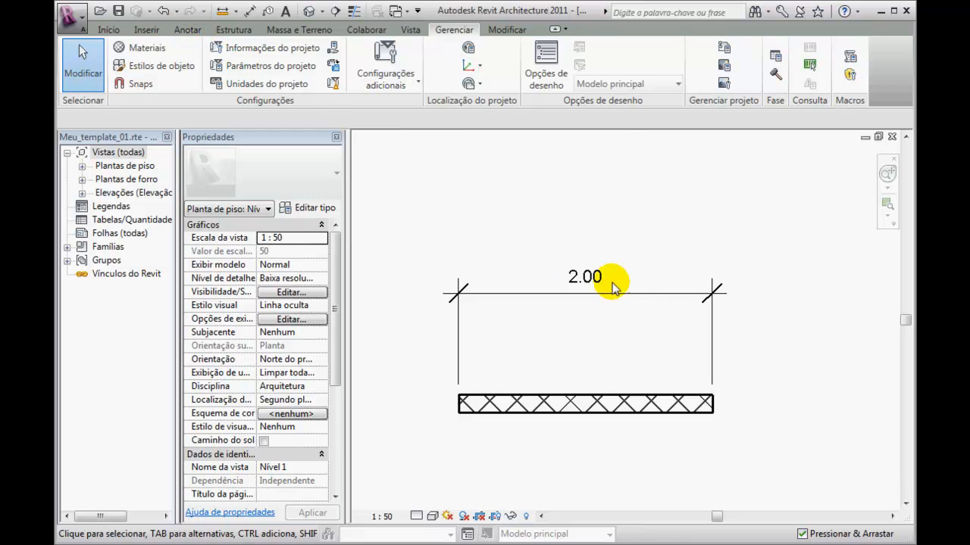
click(650, 292)
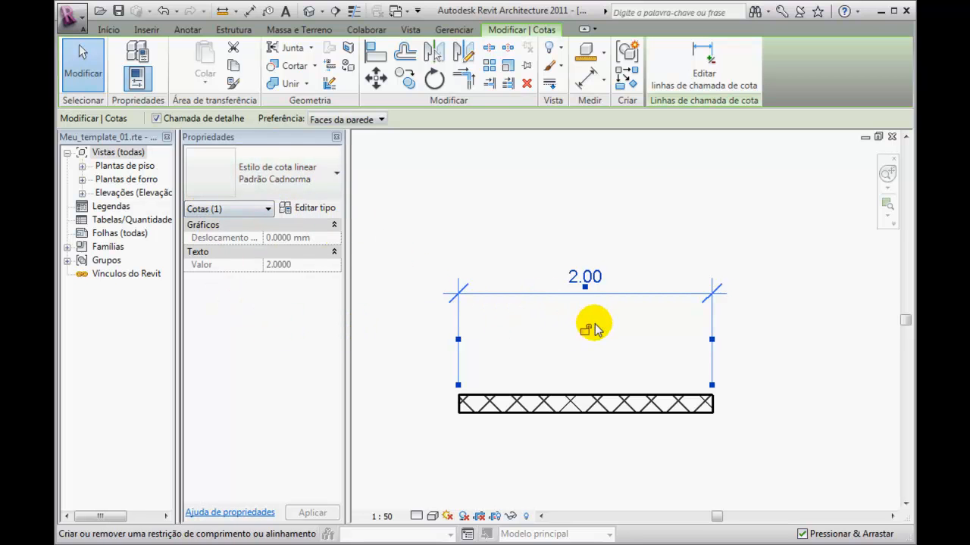
click(503, 216)
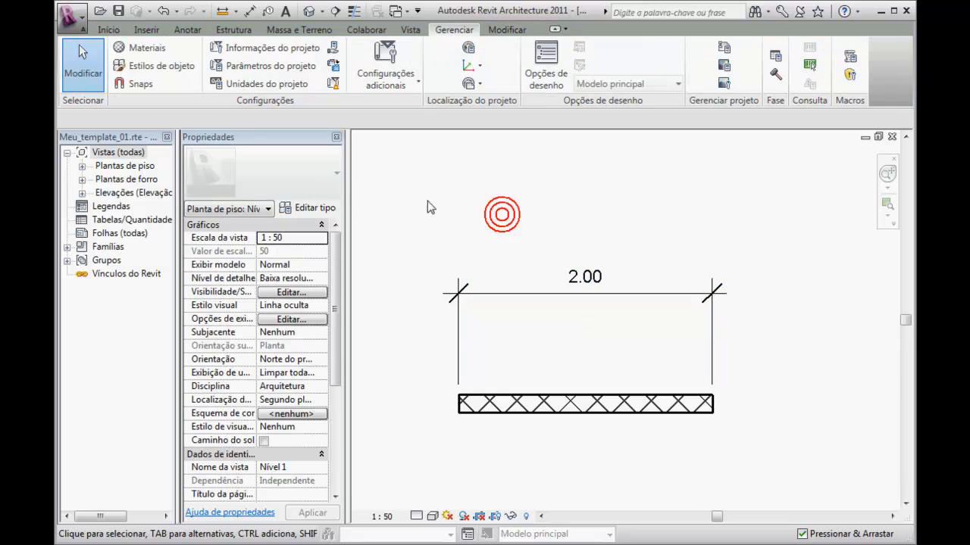
- Set the tick mark of the Padrão Cadnorma linear dimension type to Diagonal 2mm, without placing a new aligned dimension
click(108, 30)
click(188, 30)
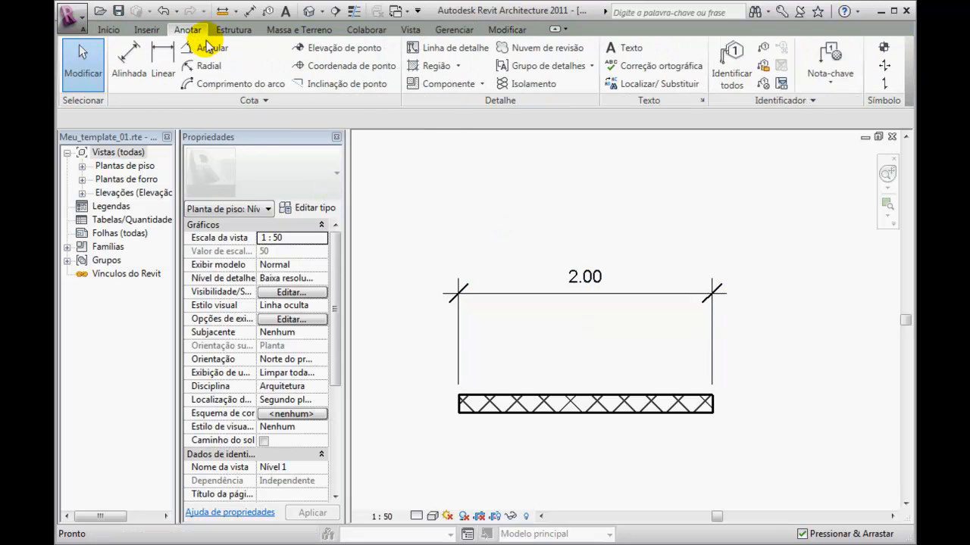
click(129, 55)
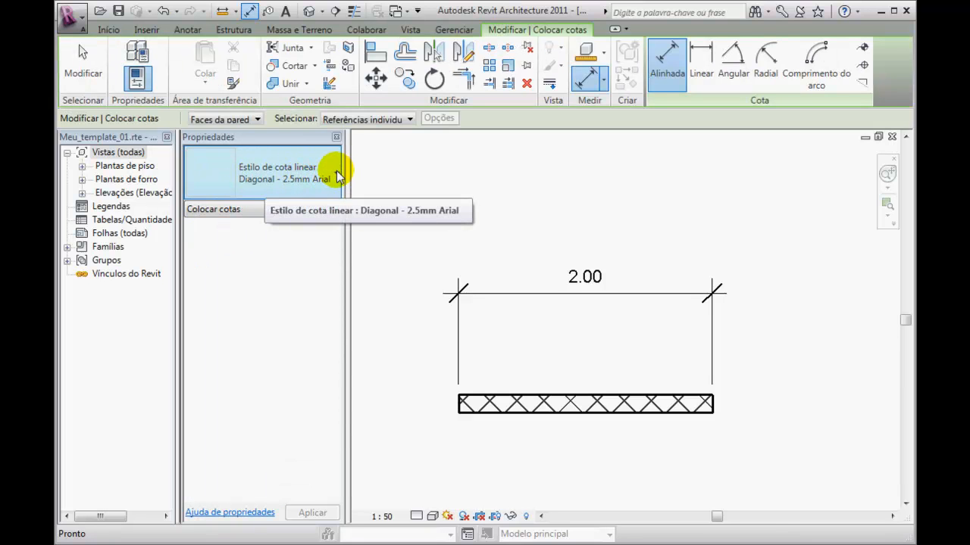
click(310, 212)
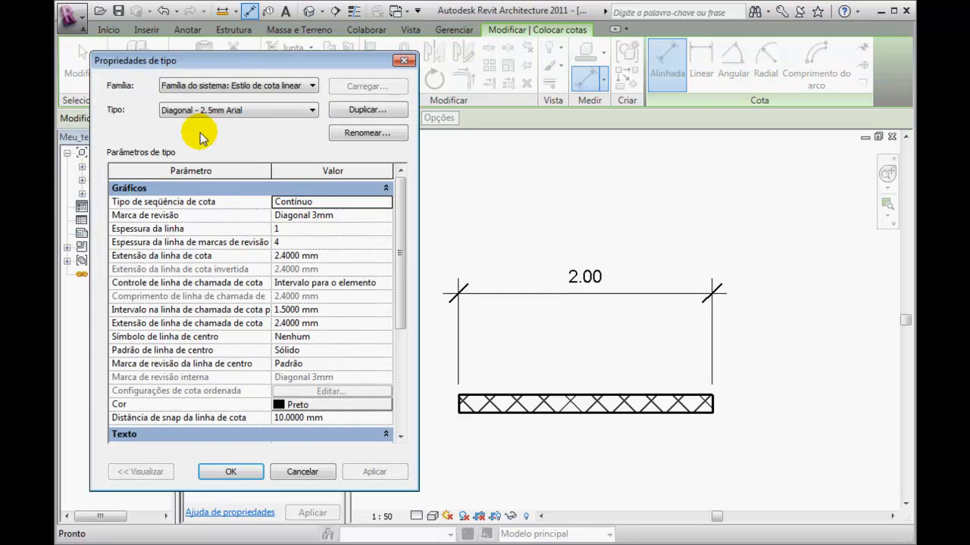
click(310, 110)
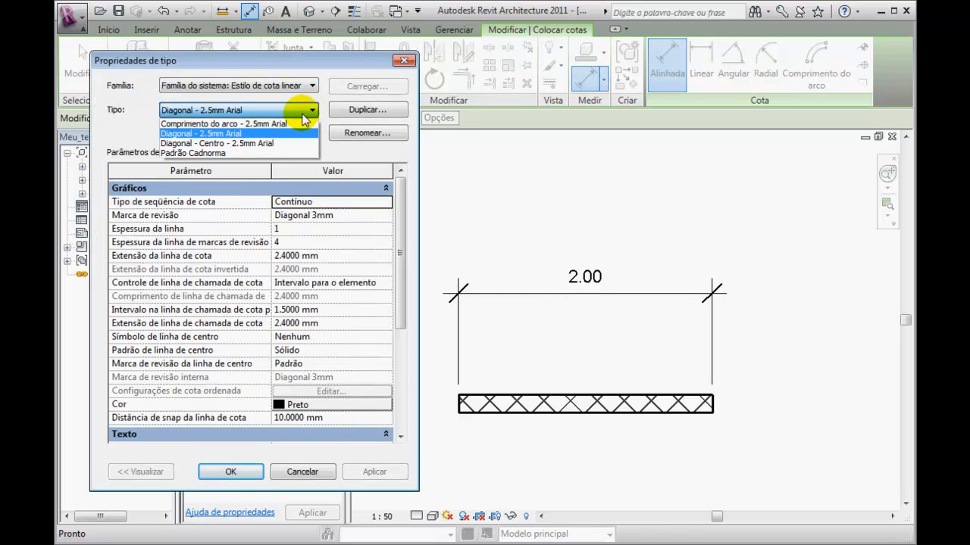
click(250, 152)
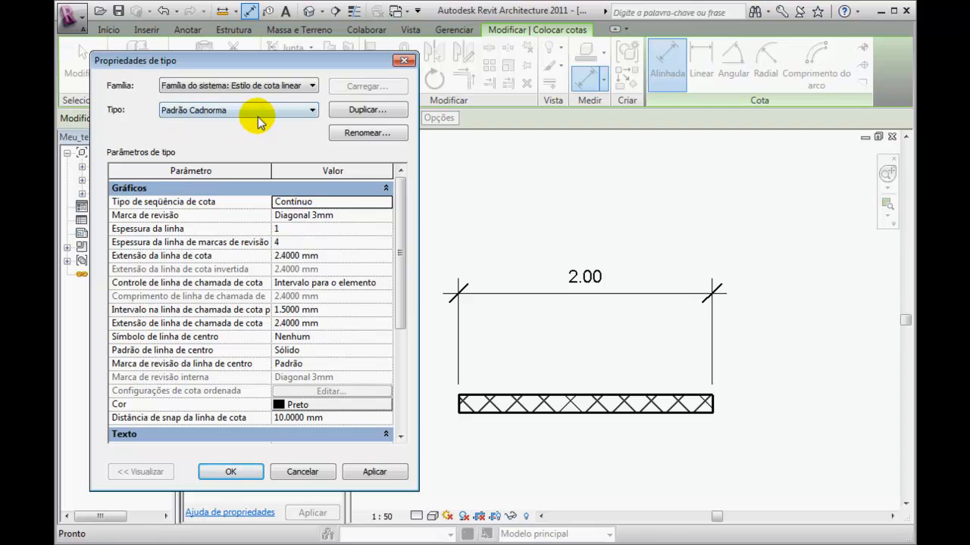
click(325, 215)
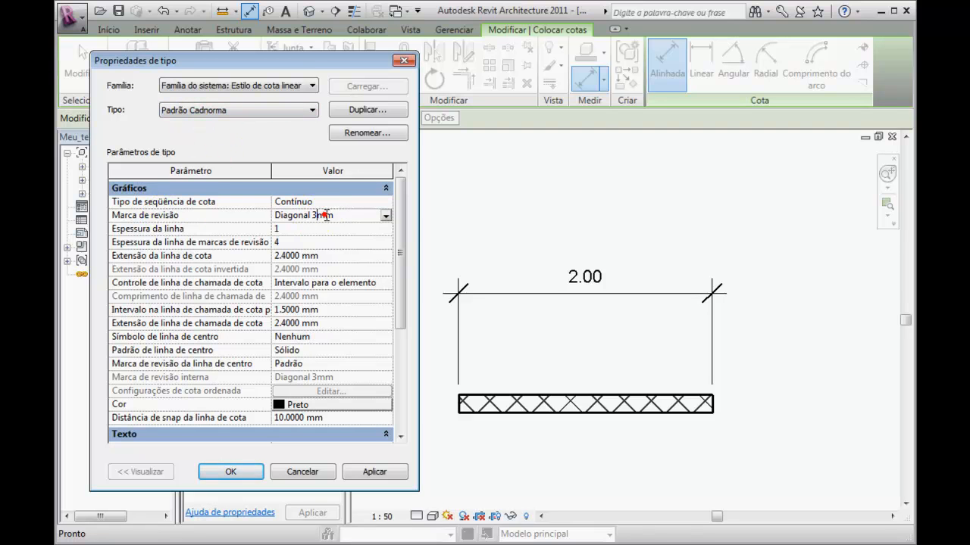
click(387, 216)
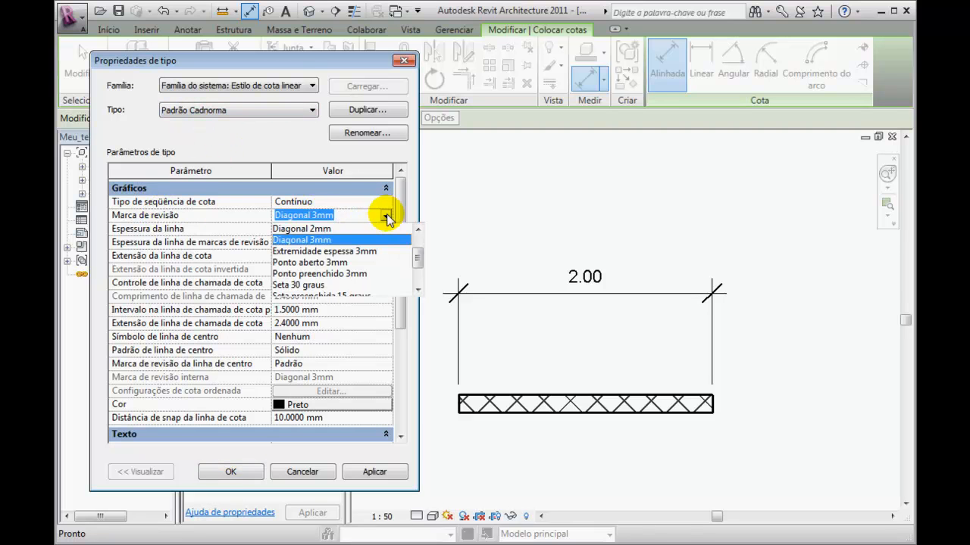
click(295, 228)
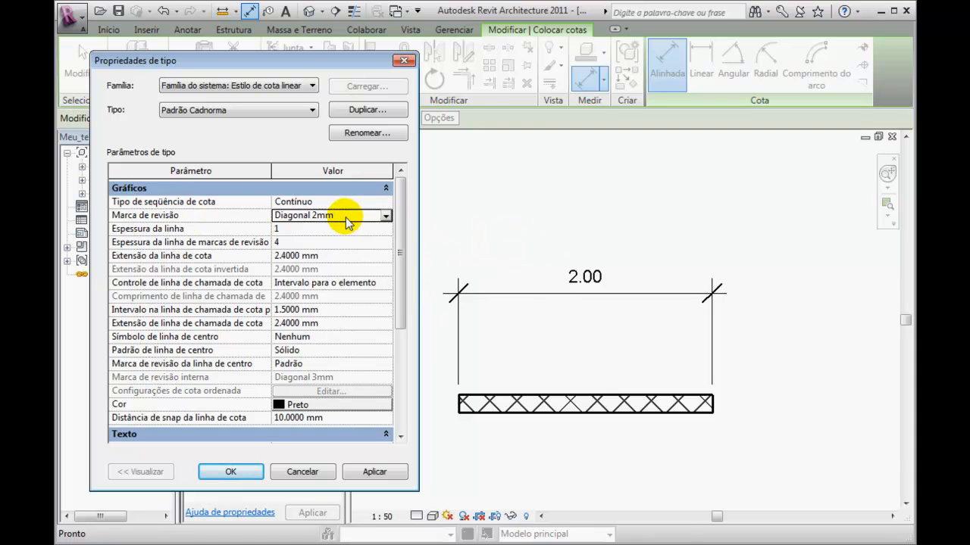
click(374, 471)
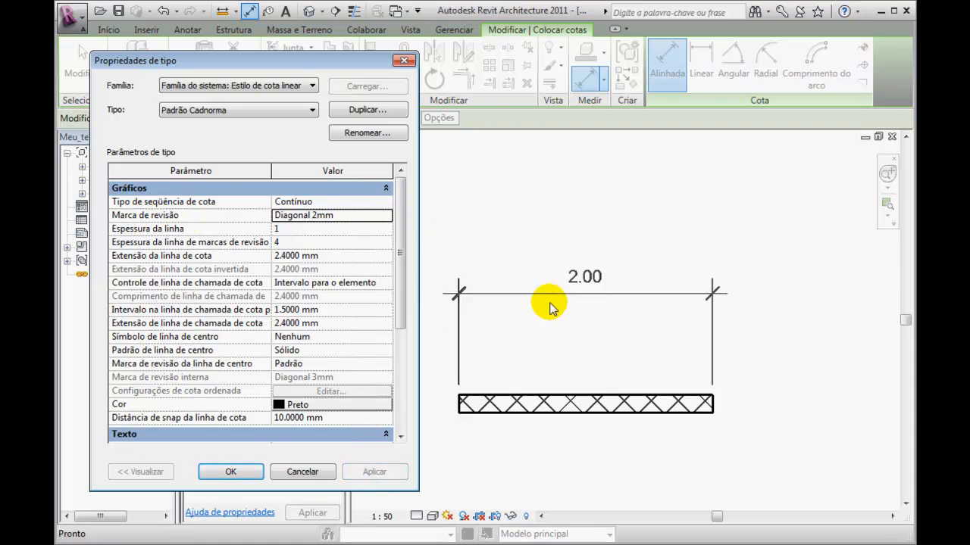
click(231, 472)
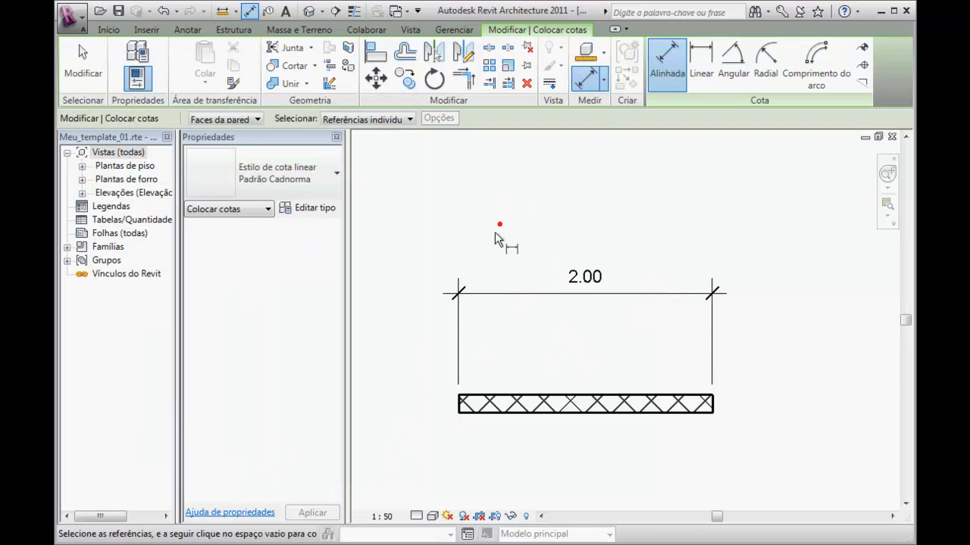
click(80, 65)
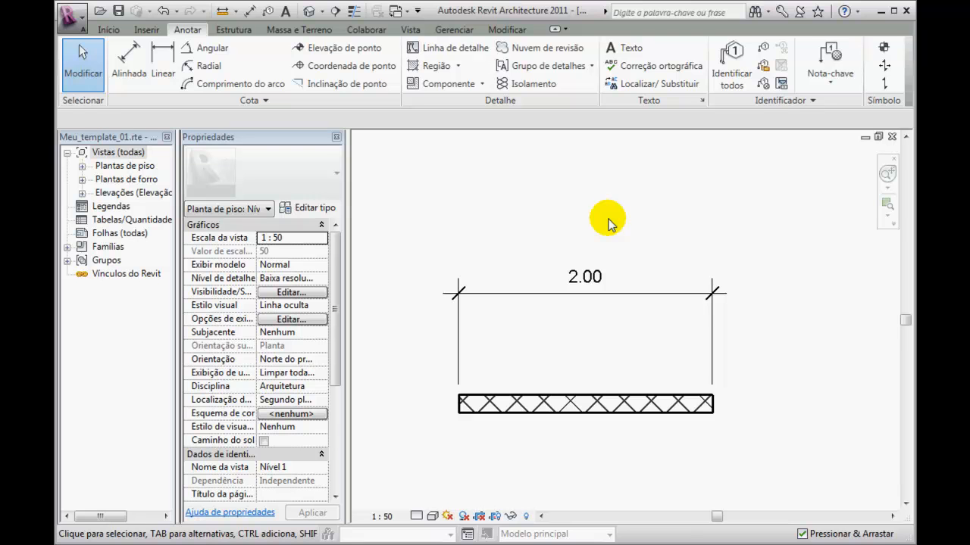
- Review the graphics and text parameters of the Padrão Cadnorma type on the wall's dimension, changing nothing
click(534, 295)
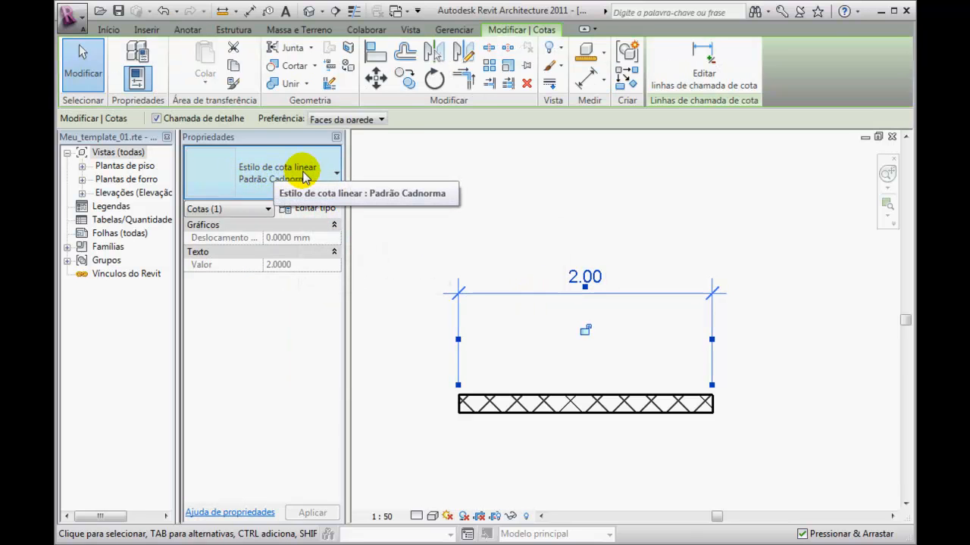
click(317, 214)
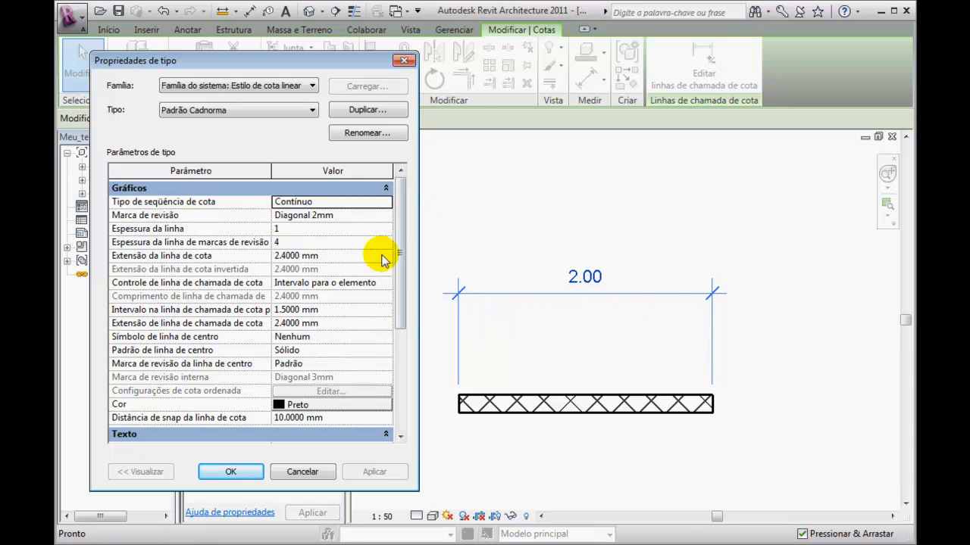
mouse_move(395, 286)
mouse_down()
mouse_move(407, 341)
mouse_move(401, 389)
mouse_up()
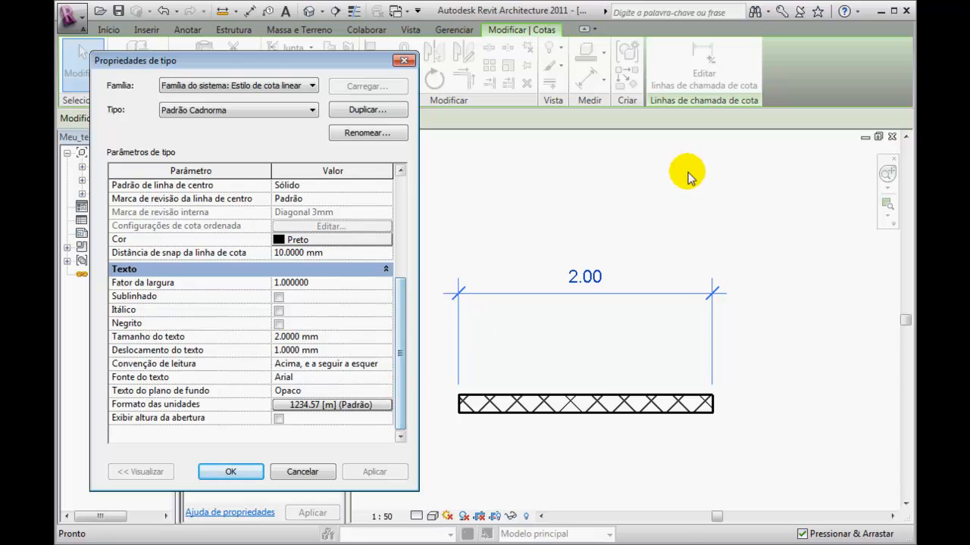
click(231, 471)
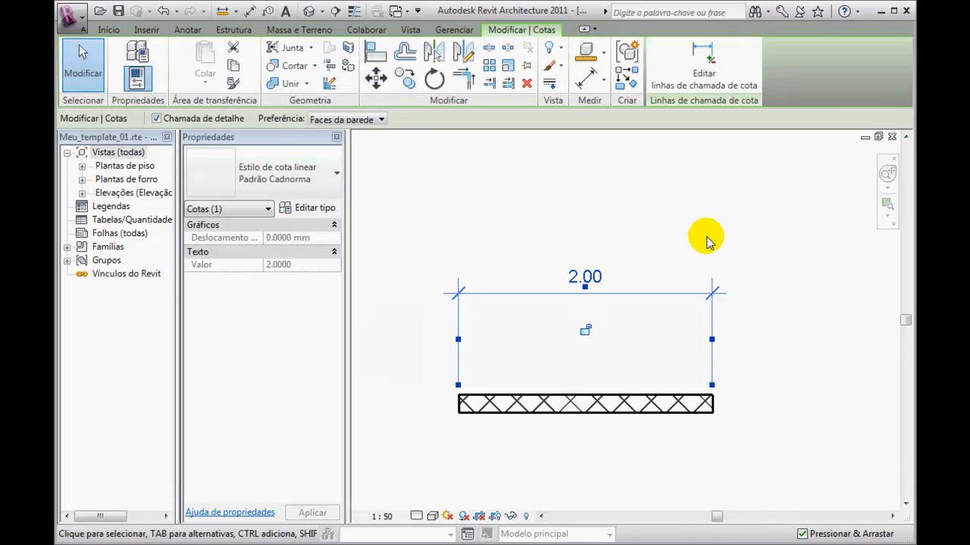
click(504, 209)
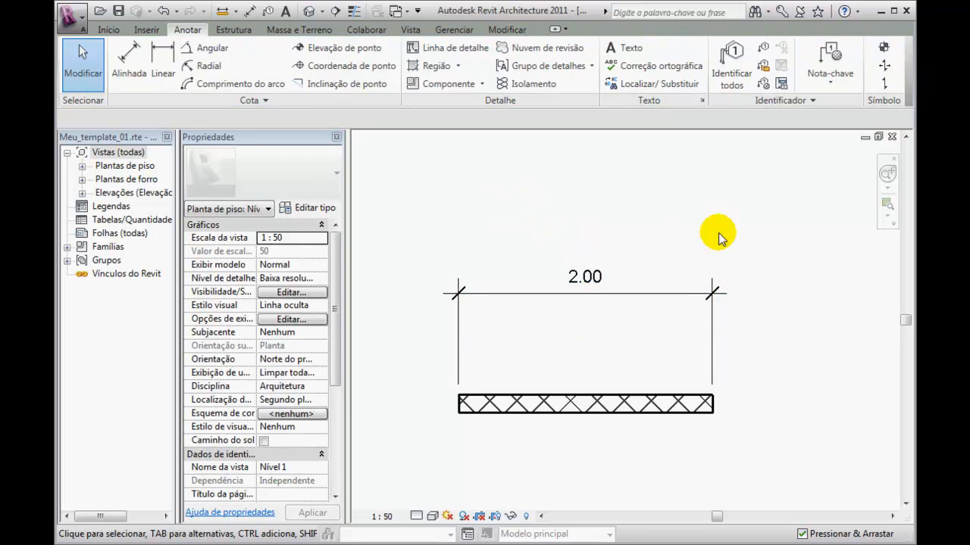
- Delete the sample wall together with its dimension from the floor plan
mouse_move(759, 239)
mouse_down()
mouse_move(462, 428)
mouse_move(417, 439)
mouse_move(428, 428)
mouse_up()
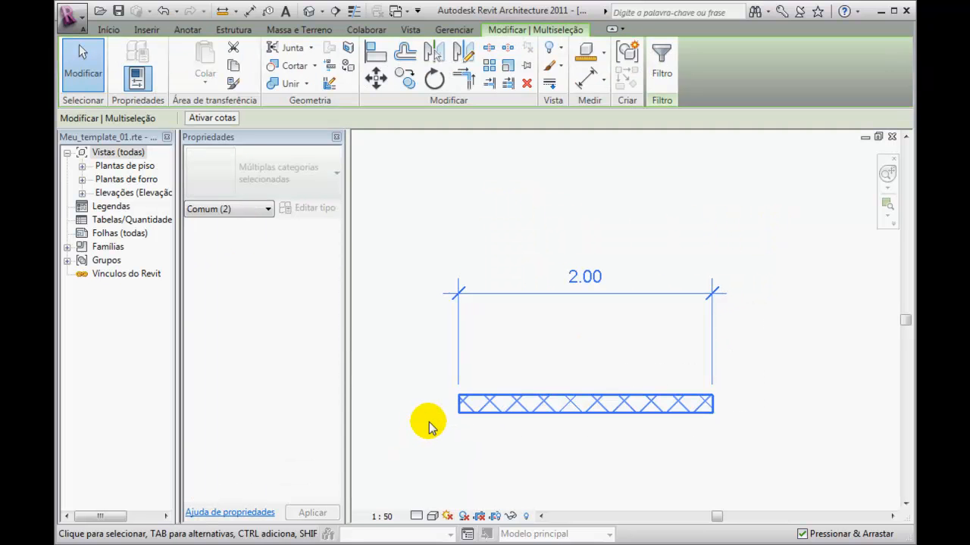
key(Delete)
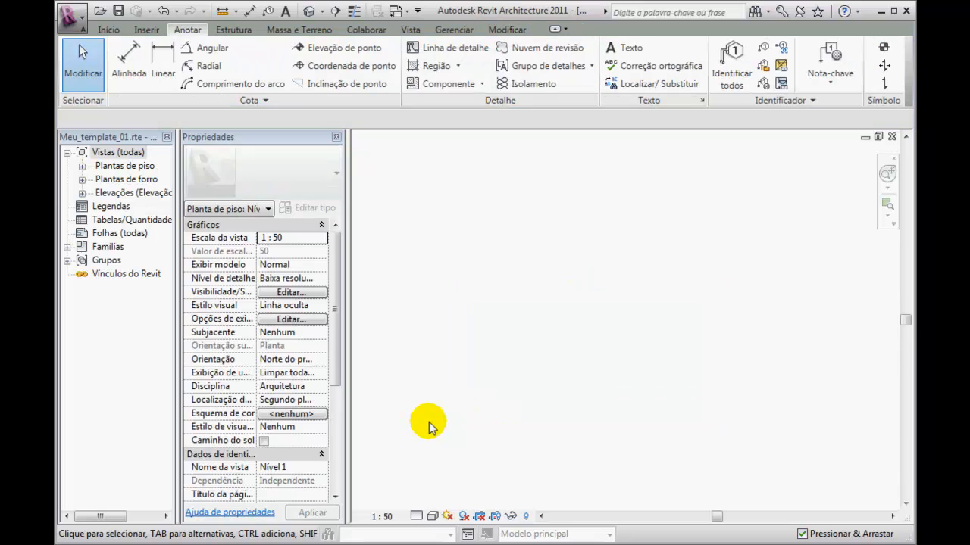
scroll(569, 277, down, 3)
middle_drag(636, 339, 609, 324)
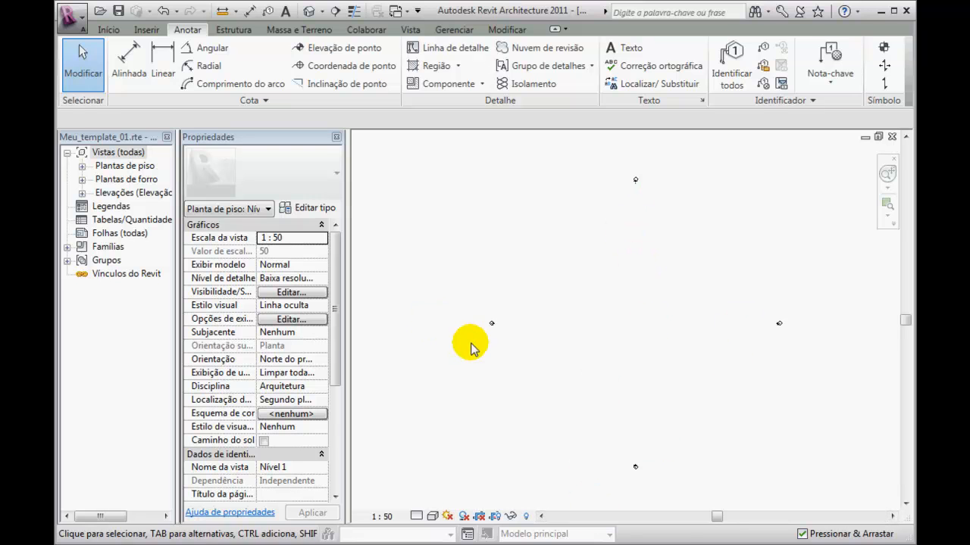
- Save the template Meu_template_01.rte and close it
click(117, 11)
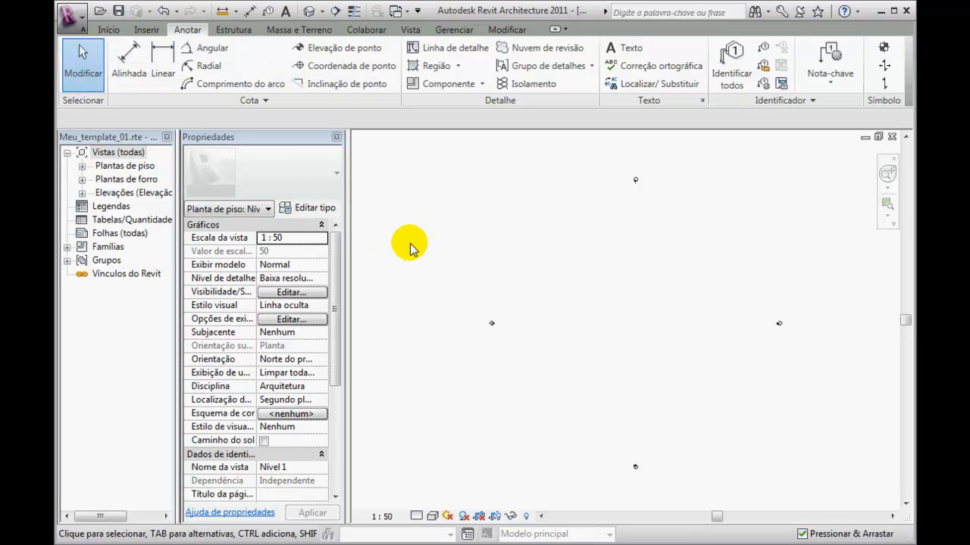
click(70, 21)
click(108, 432)
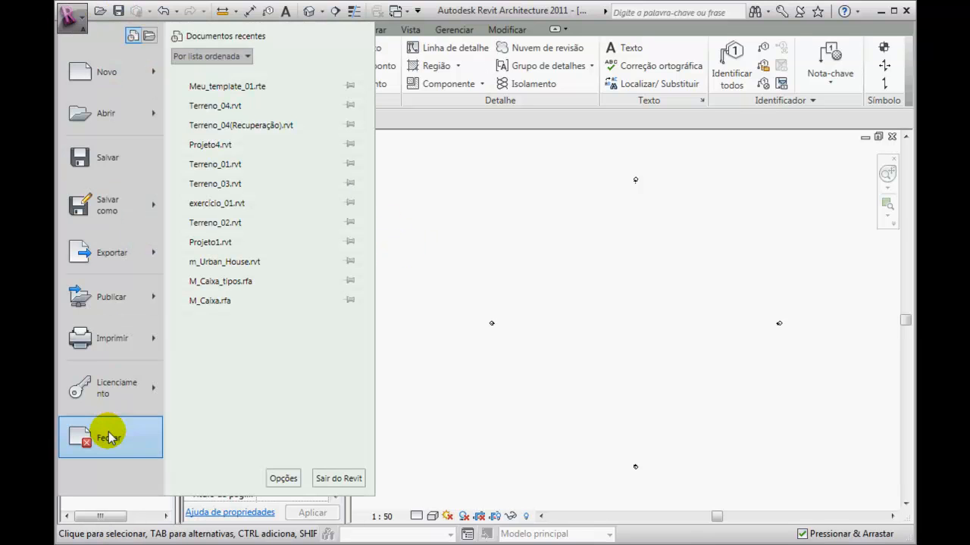
- Close Projeto2 without saving its changes and create a new project
click(629, 320)
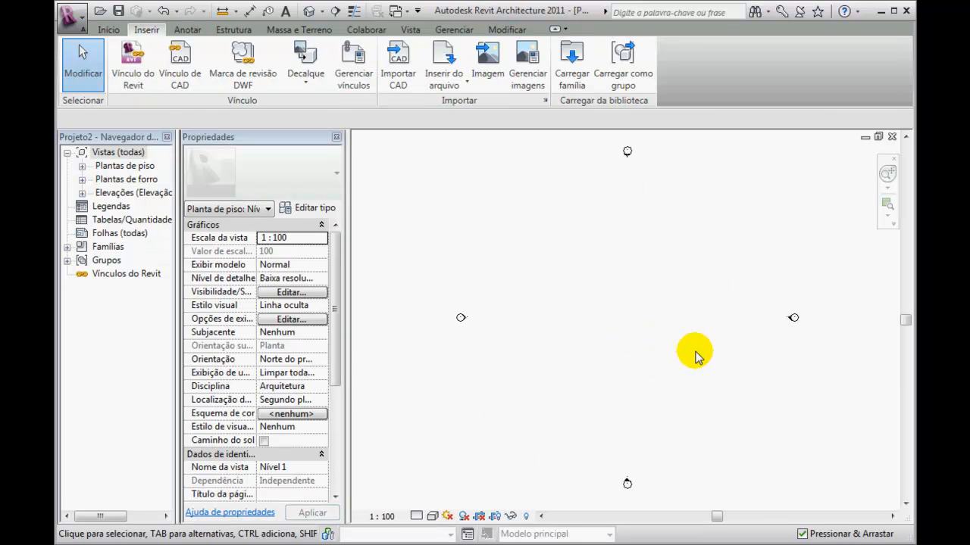
click(72, 18)
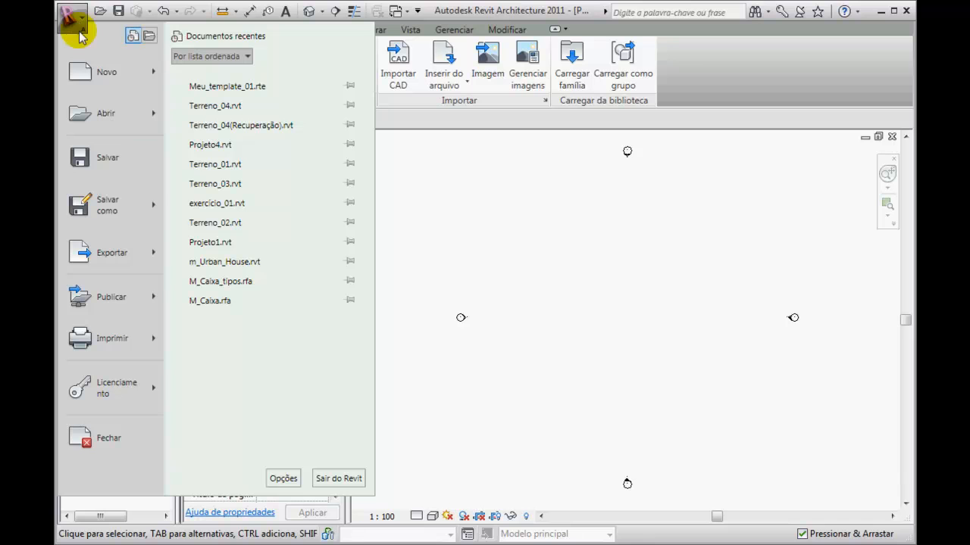
click(93, 430)
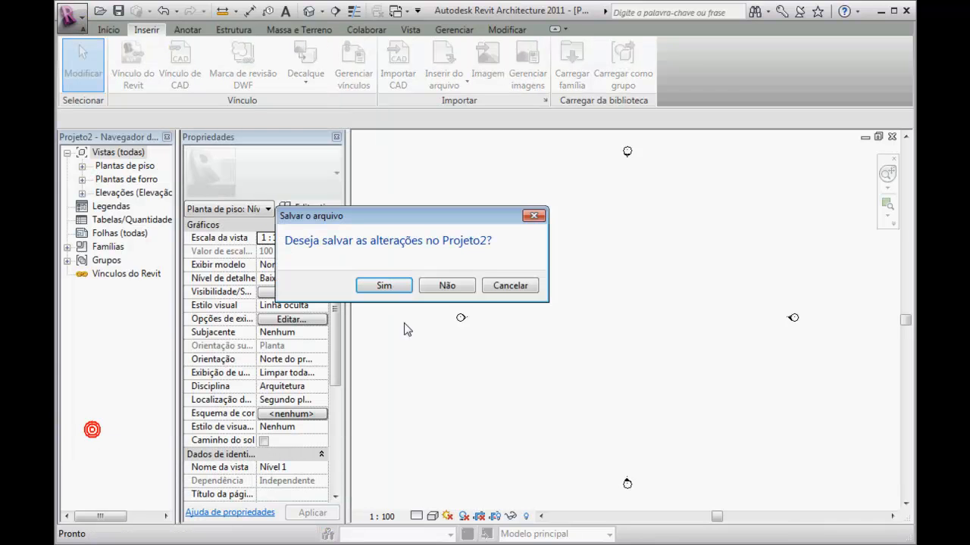
click(446, 284)
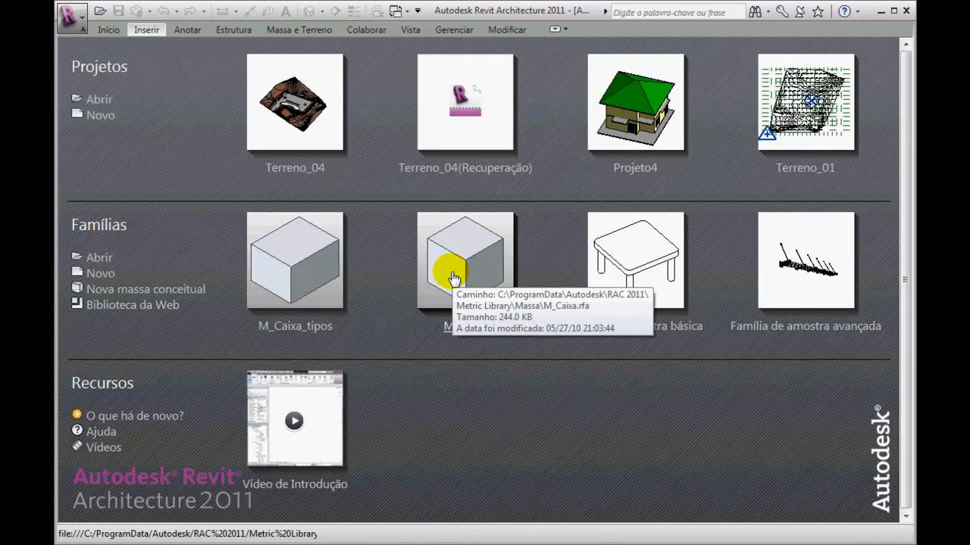
click(99, 116)
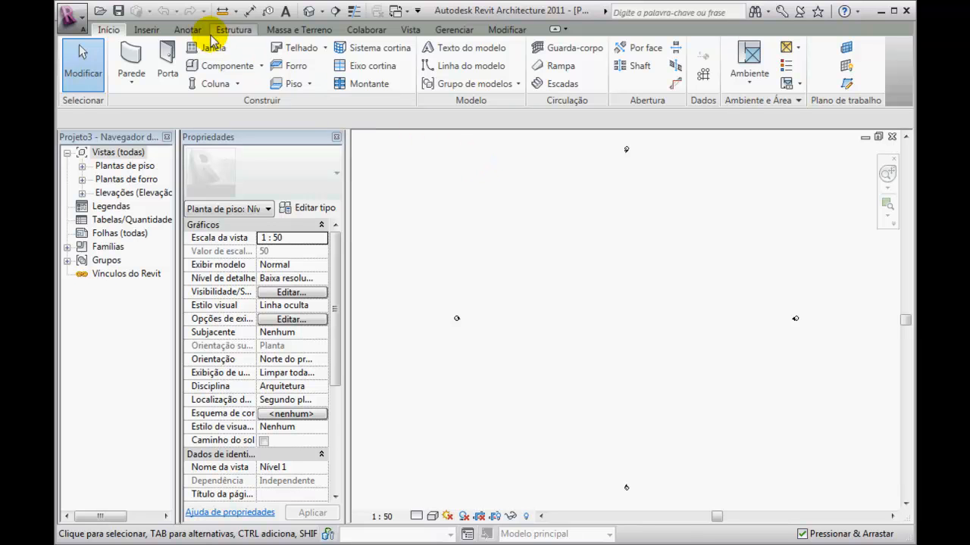
- Check which text types the new project offers for text notes, without placing any text
click(186, 31)
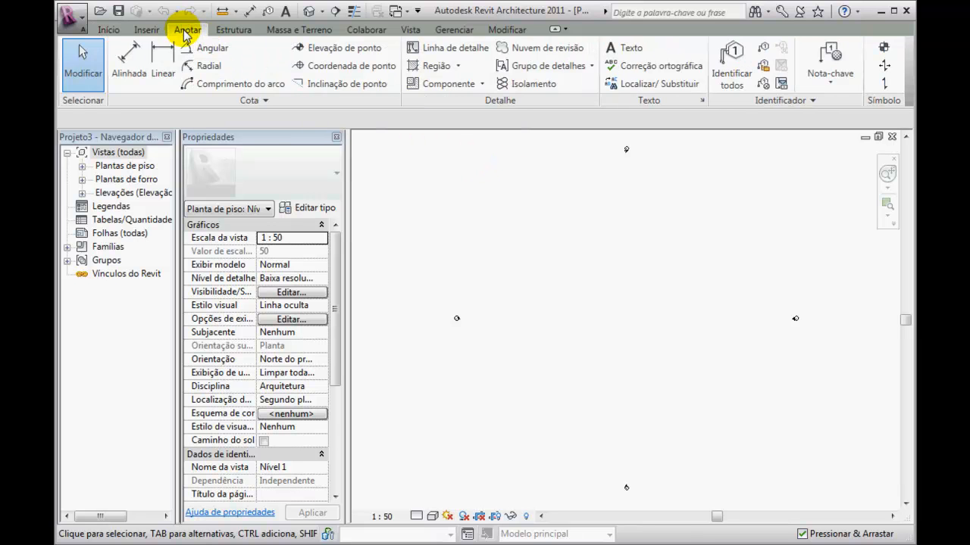
click(627, 49)
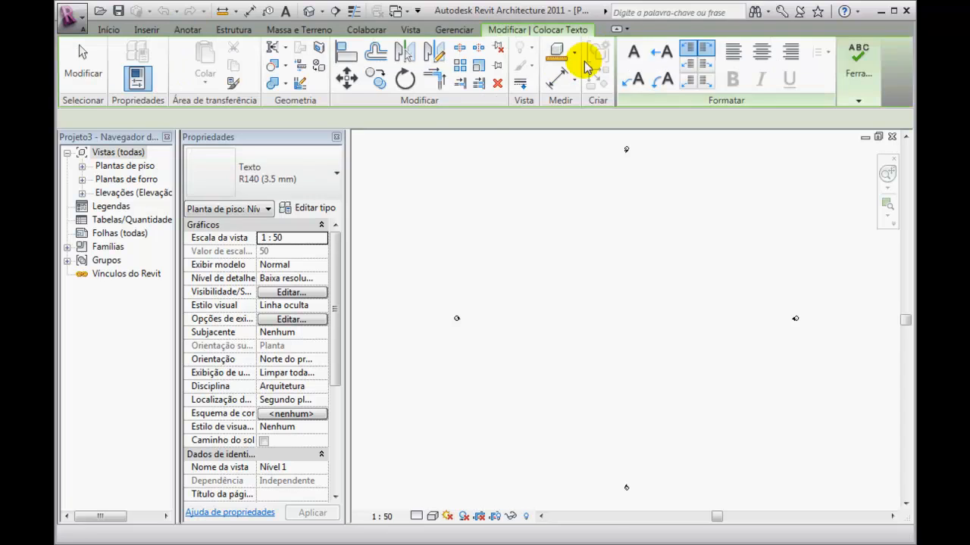
click(337, 174)
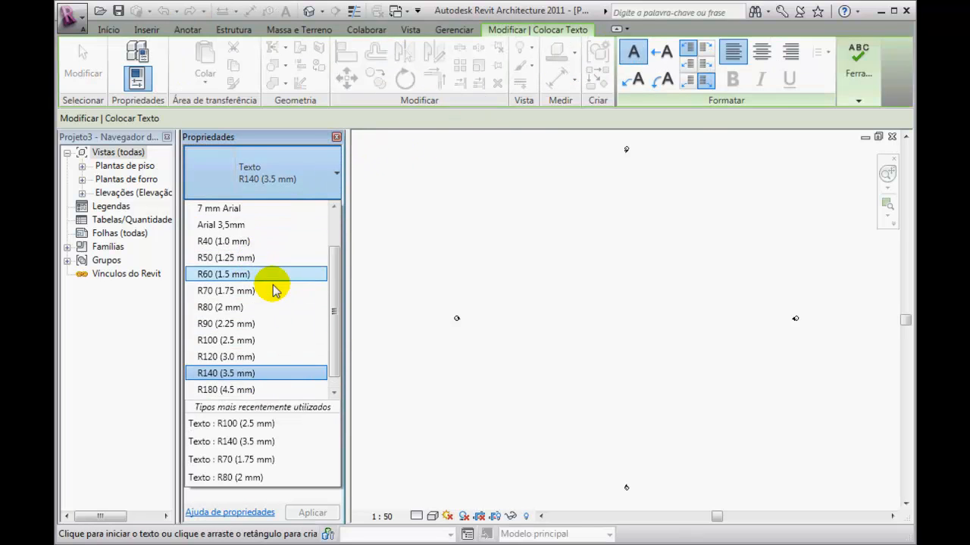
click(446, 190)
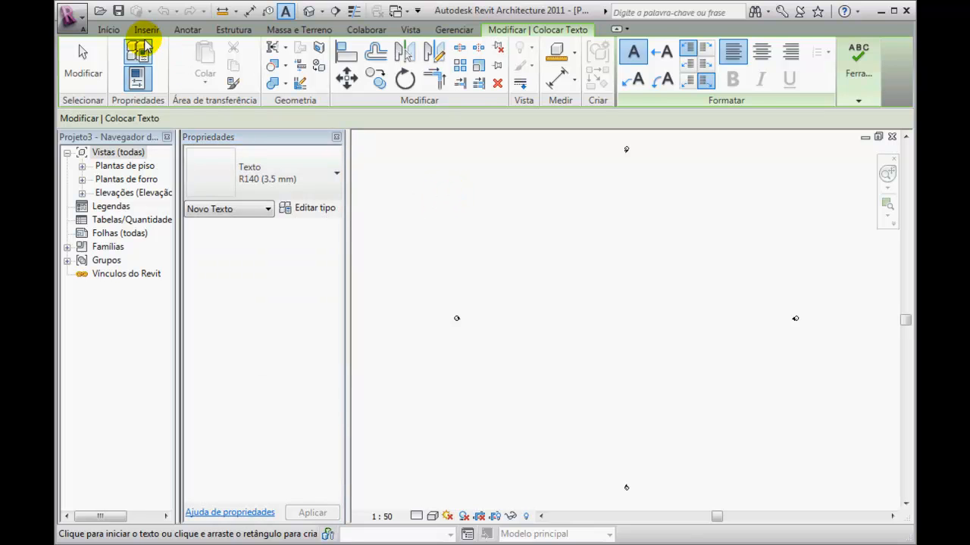
- Check which dimension type is preset for aligned dimensions in the new project, without placing a dimension
click(186, 30)
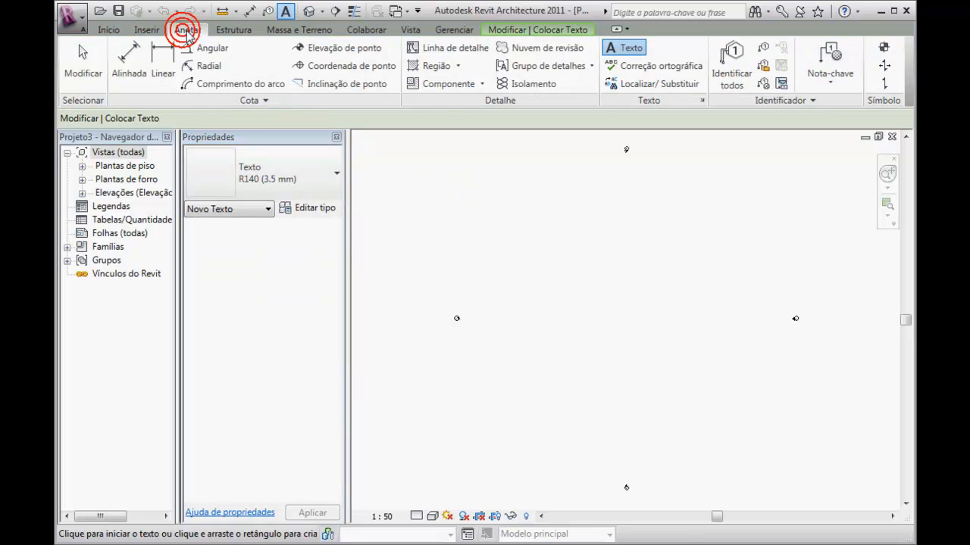
click(129, 62)
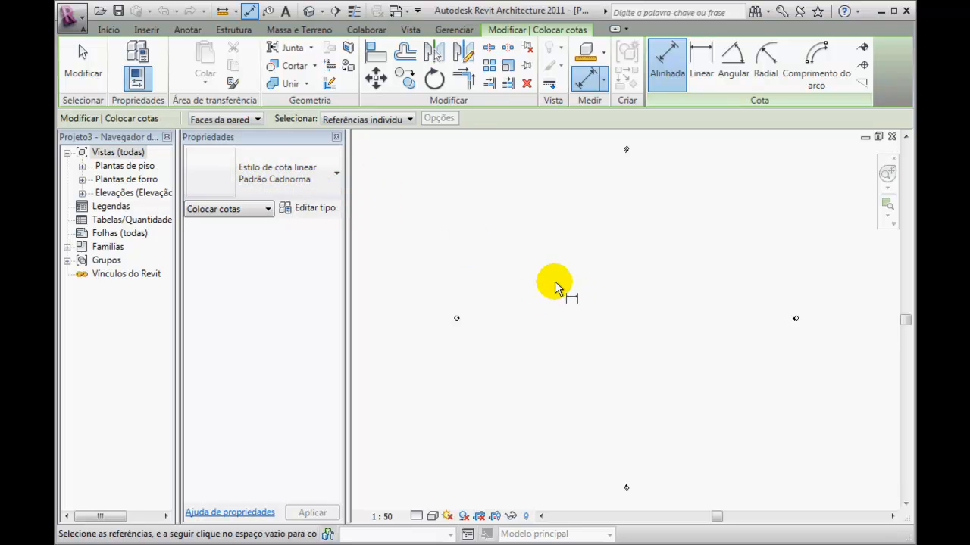
click(80, 60)
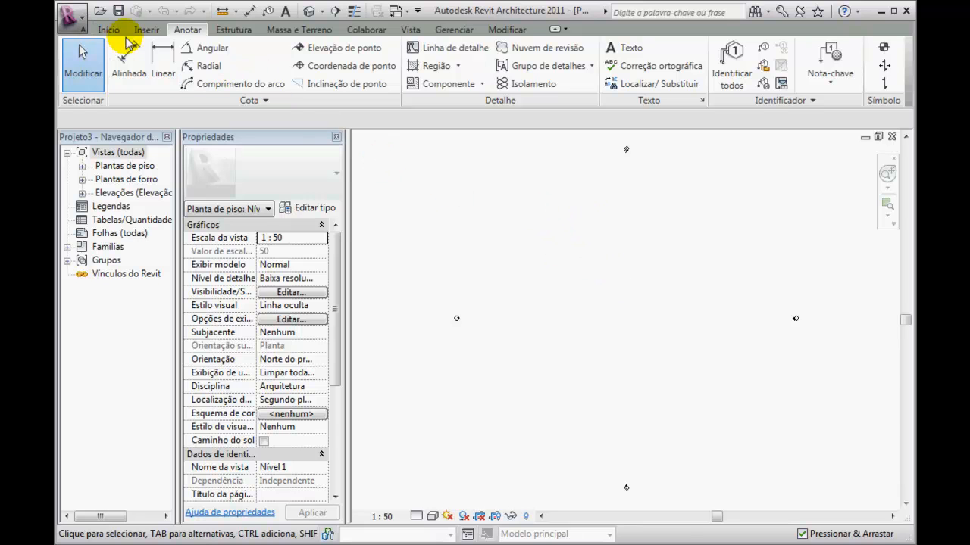
- Review the general program options for reminders, user name and journal cleanup, changing nothing
click(463, 31)
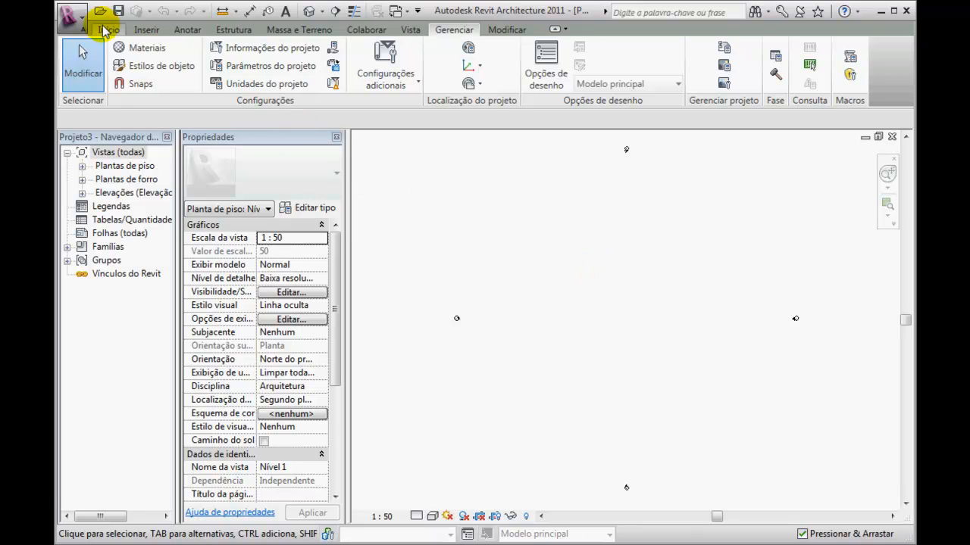
click(80, 20)
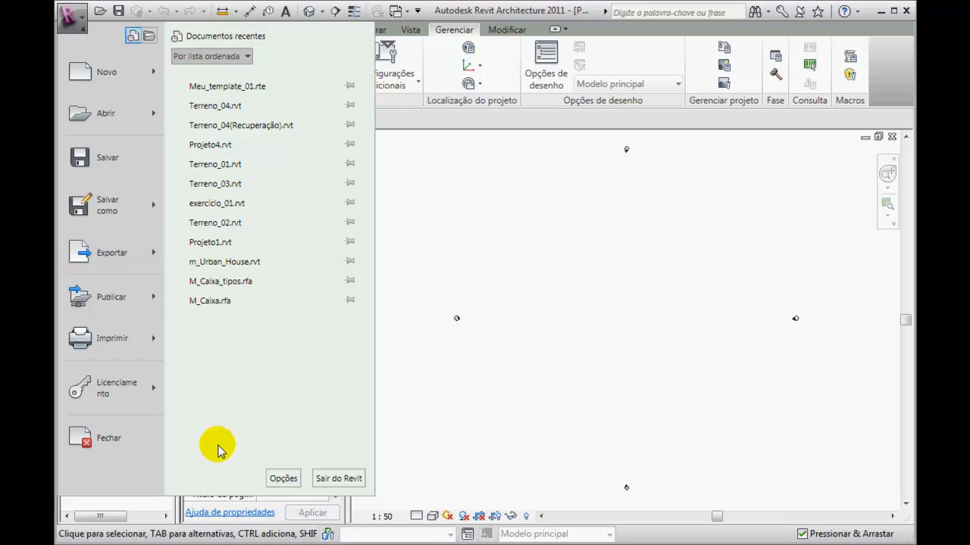
click(285, 479)
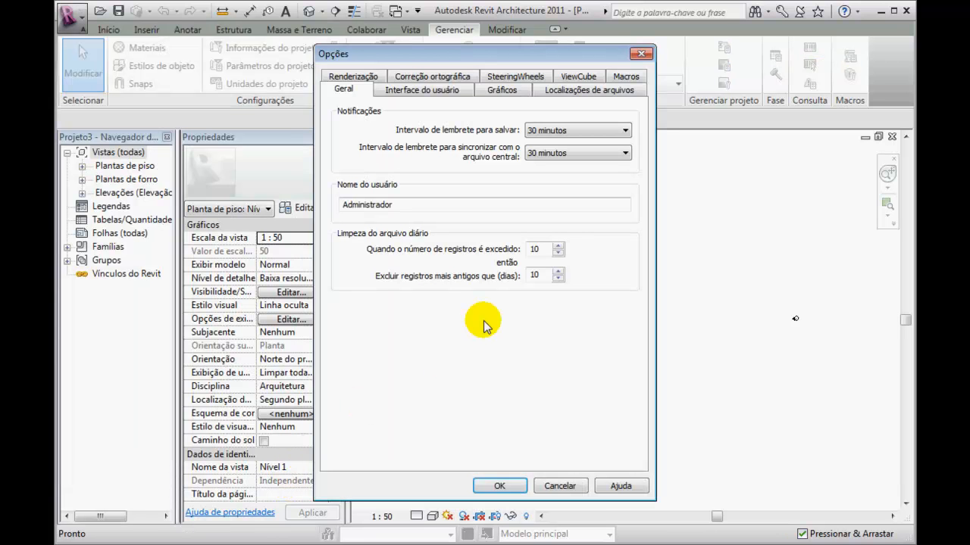
click(556, 484)
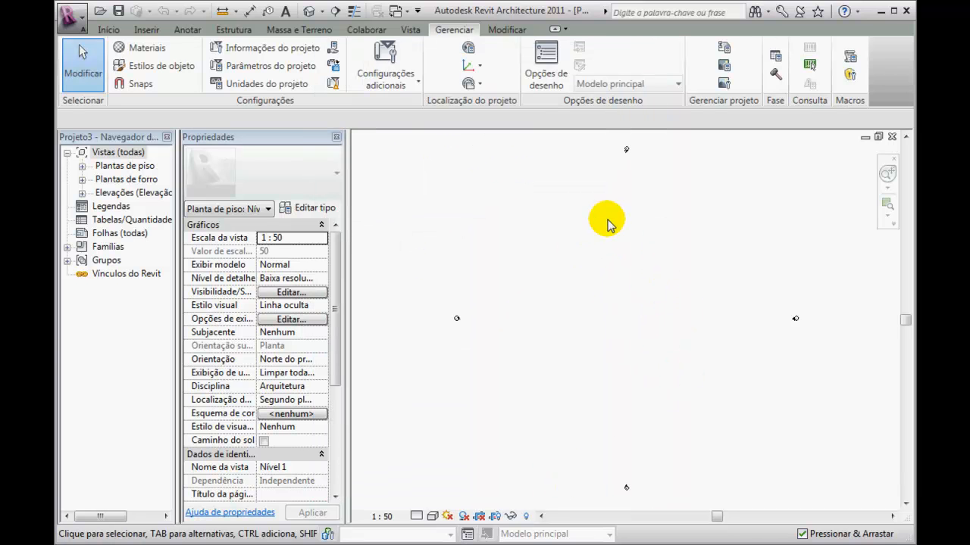
- Review the project's material list and the graphics settings for materials, leaving them unmodified
click(119, 50)
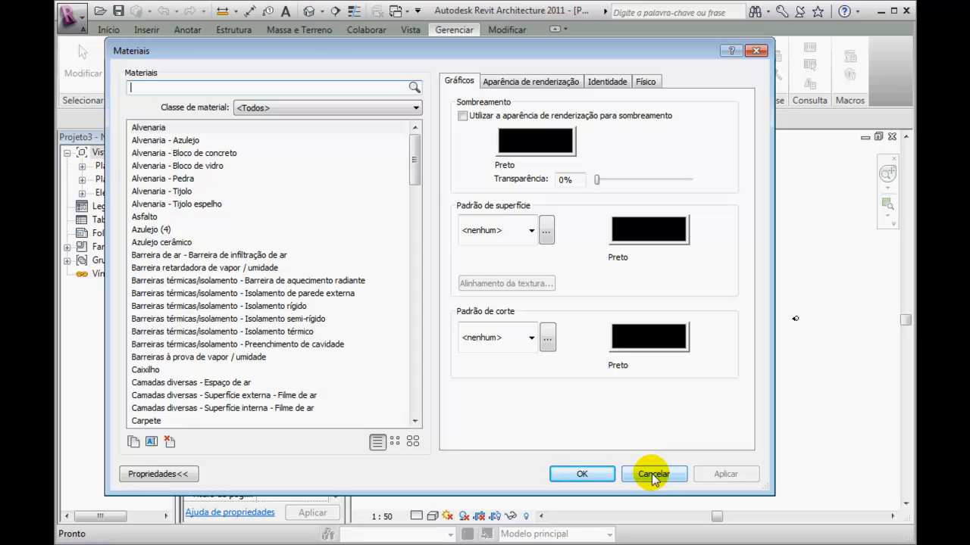
mouse_move(415, 155)
mouse_down()
mouse_move(411, 369)
mouse_move(407, 147)
mouse_up()
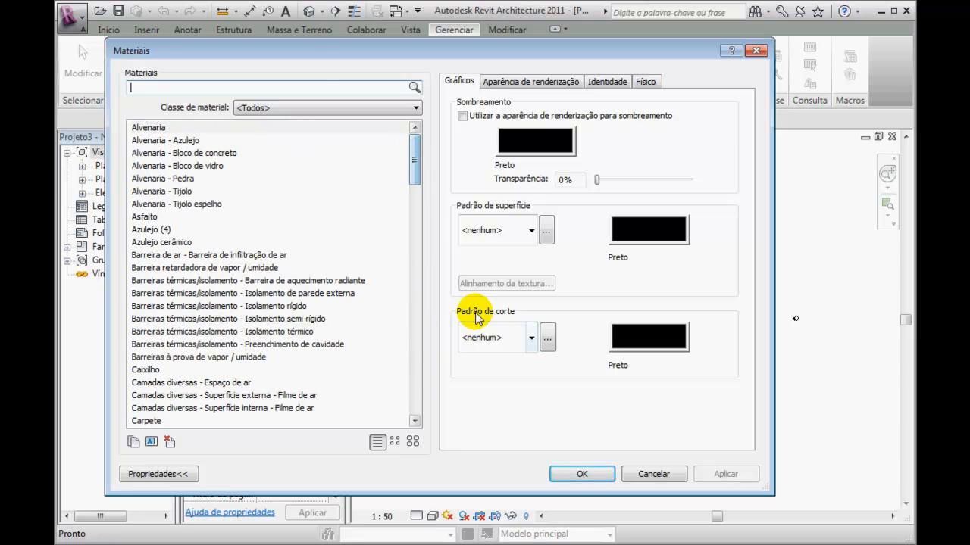
click(653, 473)
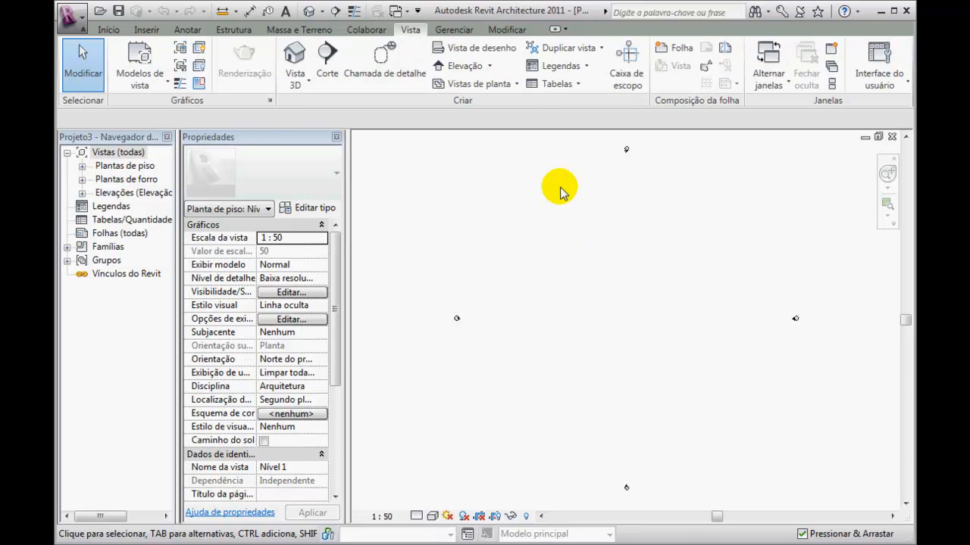
- Look through the keyboard shortcut assignments for the program's commands without altering any
click(409, 29)
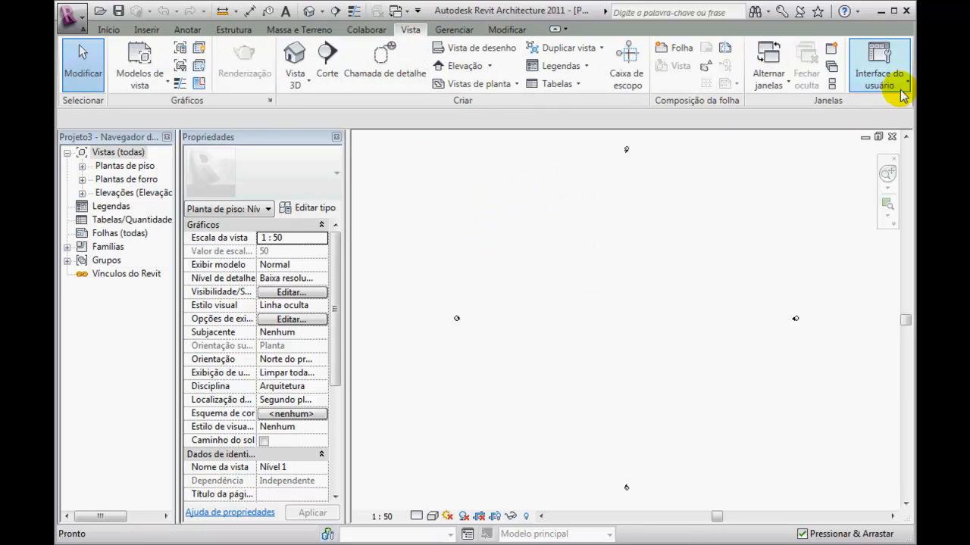
click(869, 95)
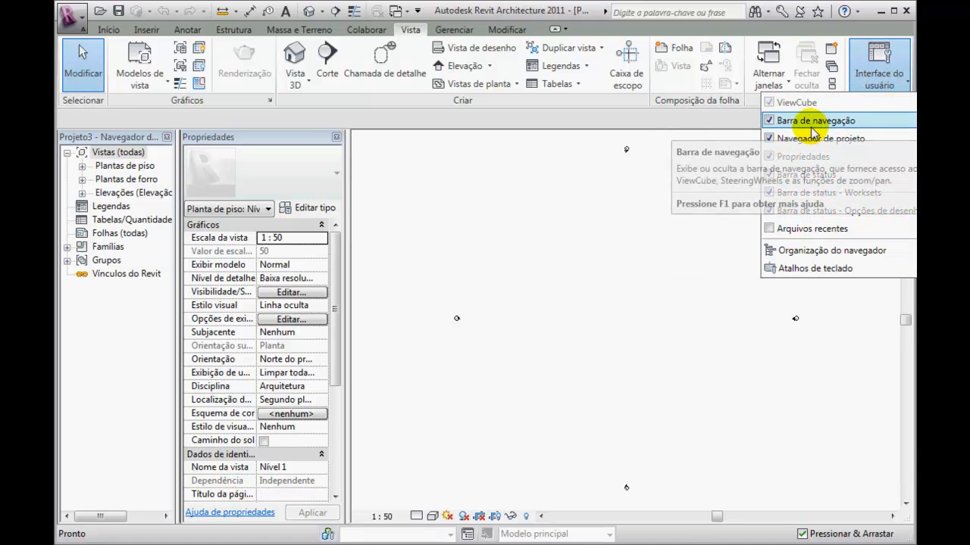
click(797, 271)
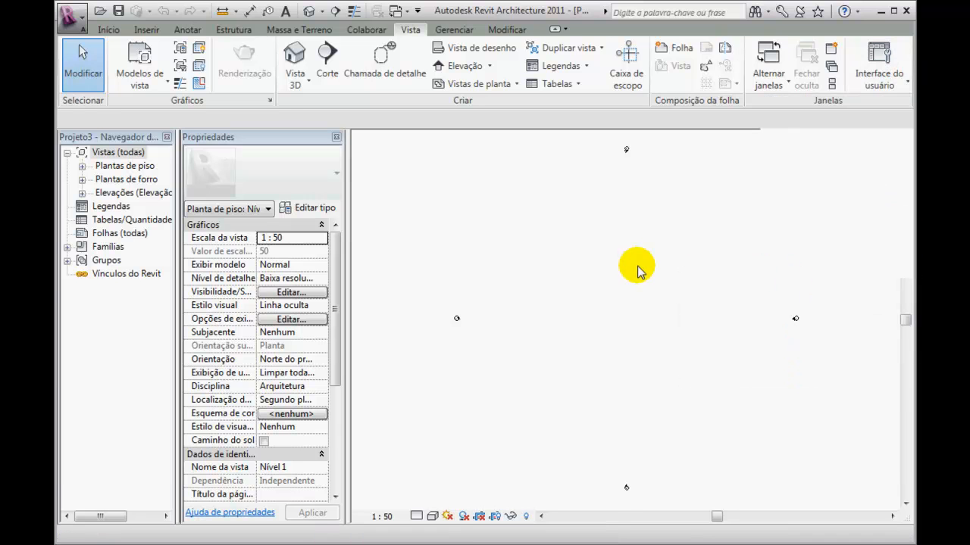
drag(288, 91, 445, 117)
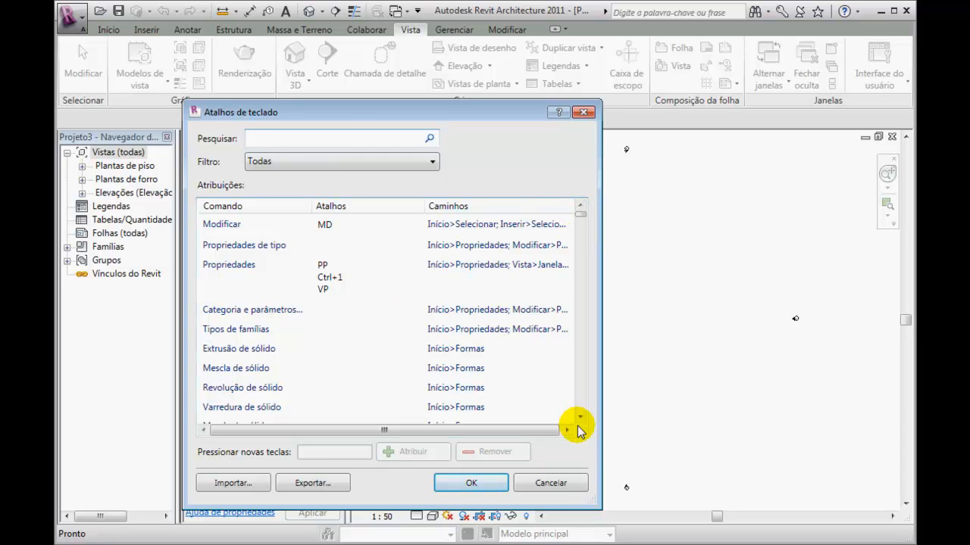
drag(580, 213, 580, 238)
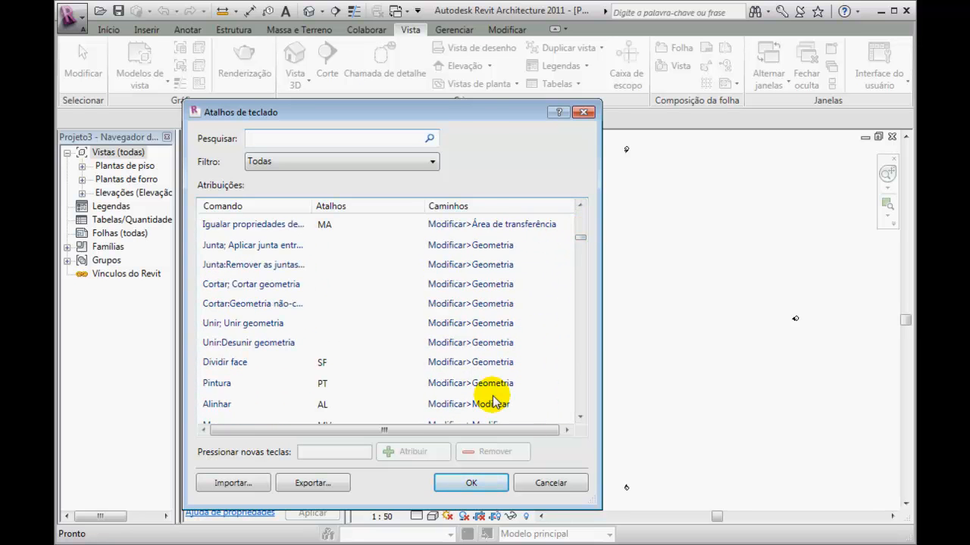
click(551, 485)
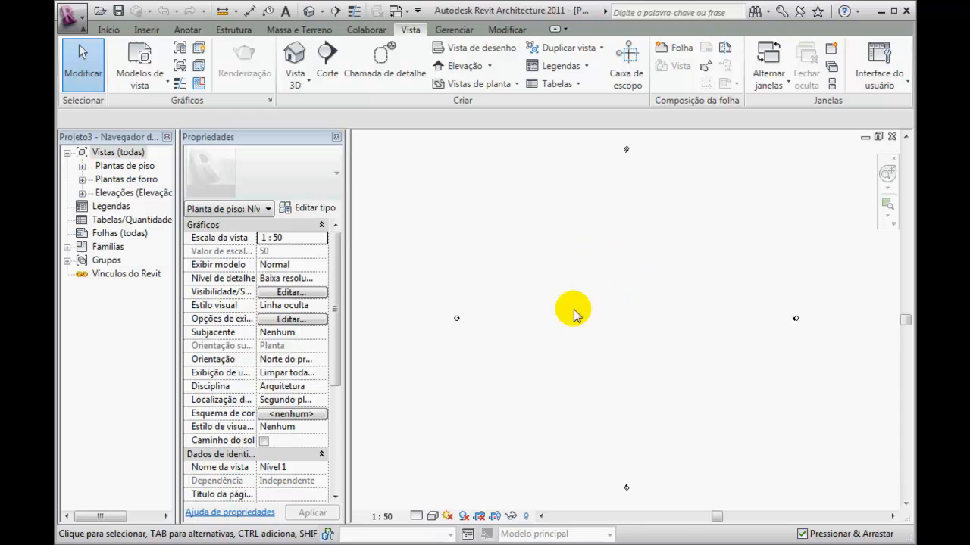